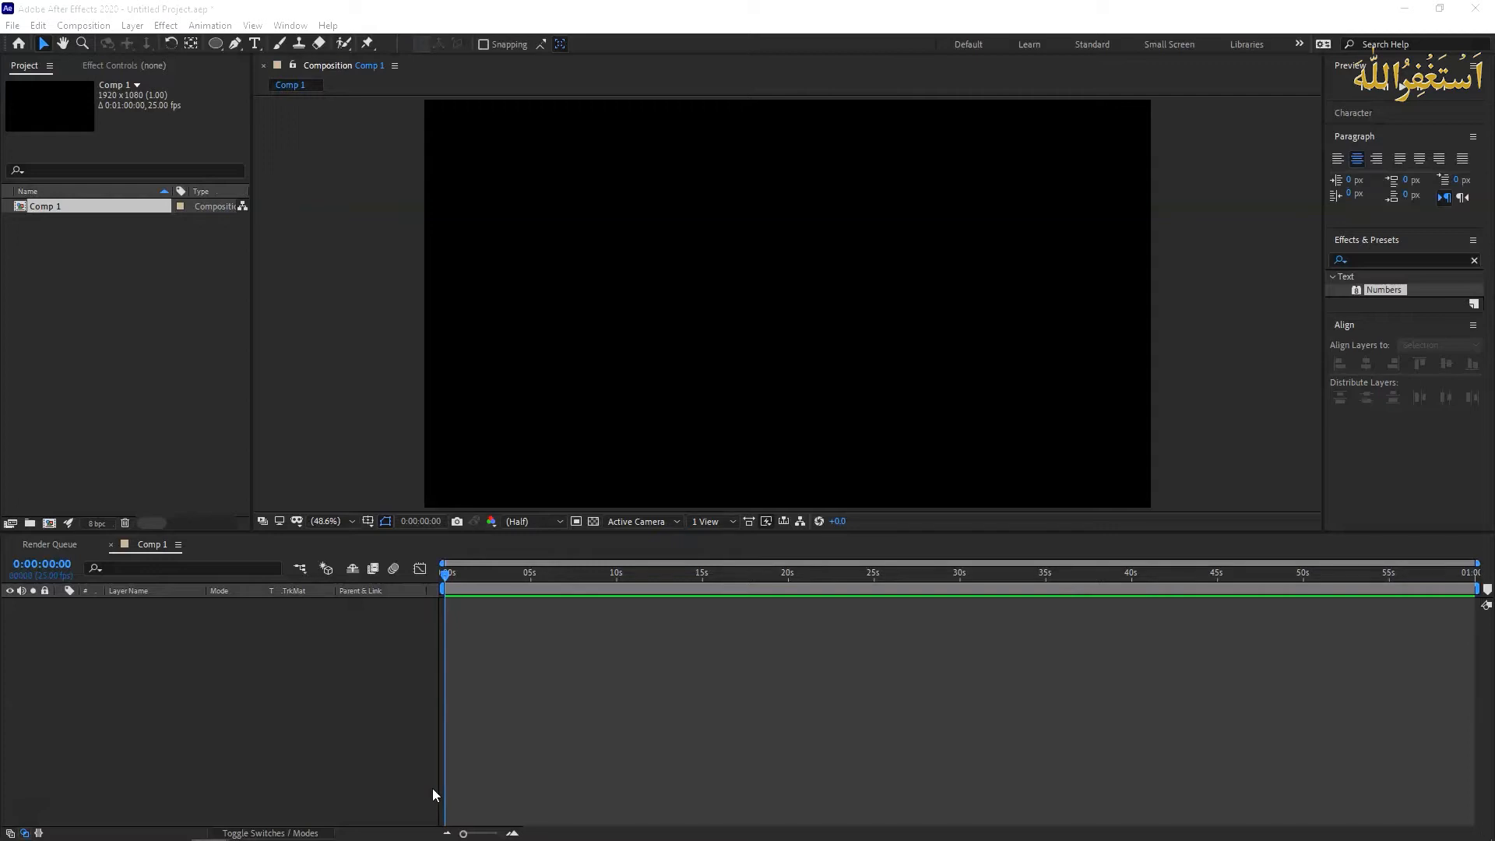
- Review the composition settings of Comp 1, including its frame size, frame rate and duration
{"action": "left_click", "coordinate": [84, 25]}
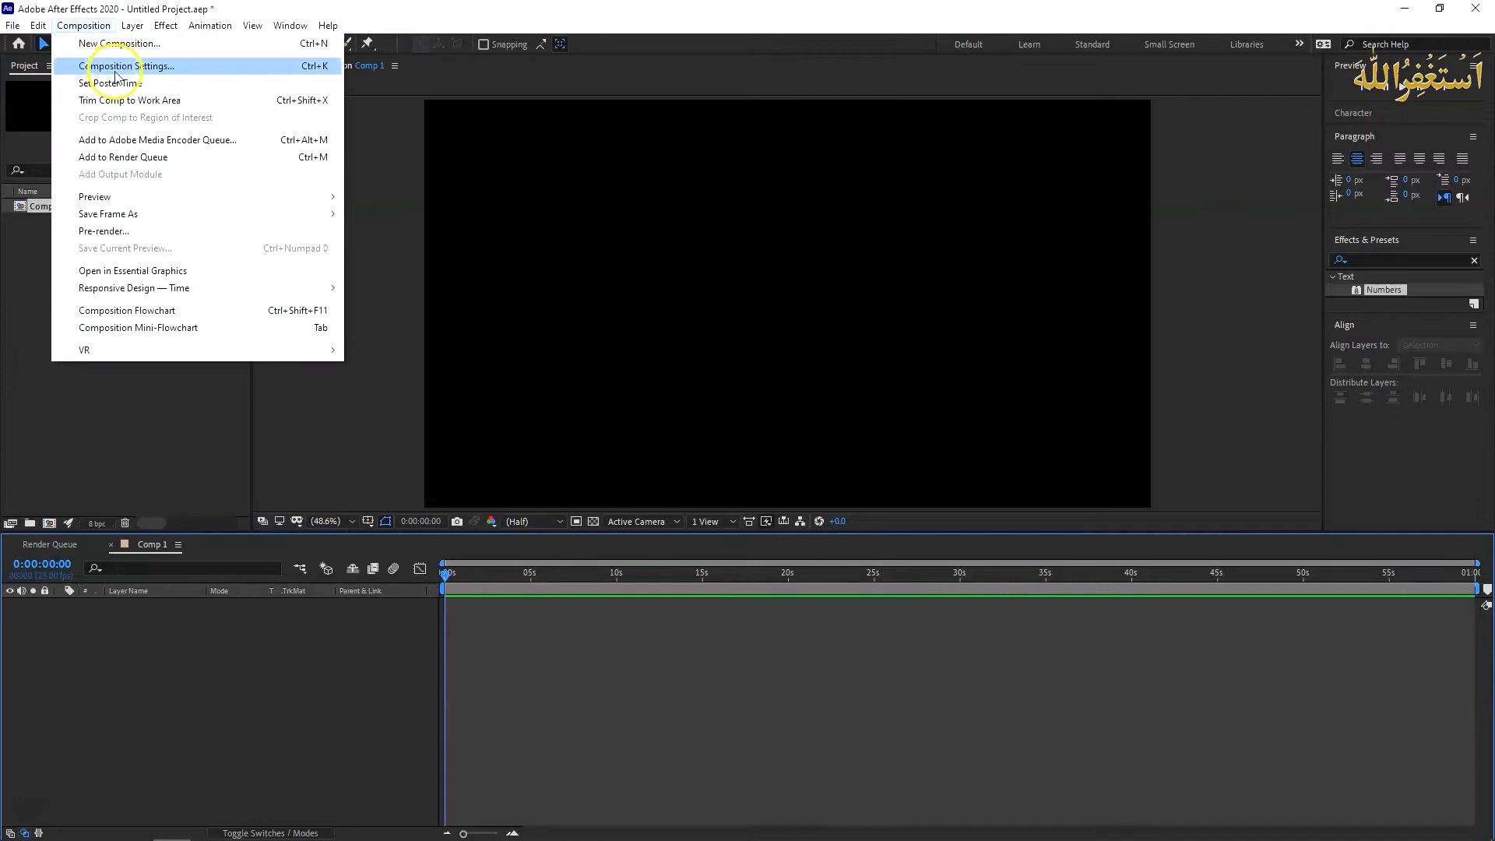
{"action": "left_click", "coordinate": [117, 65]}
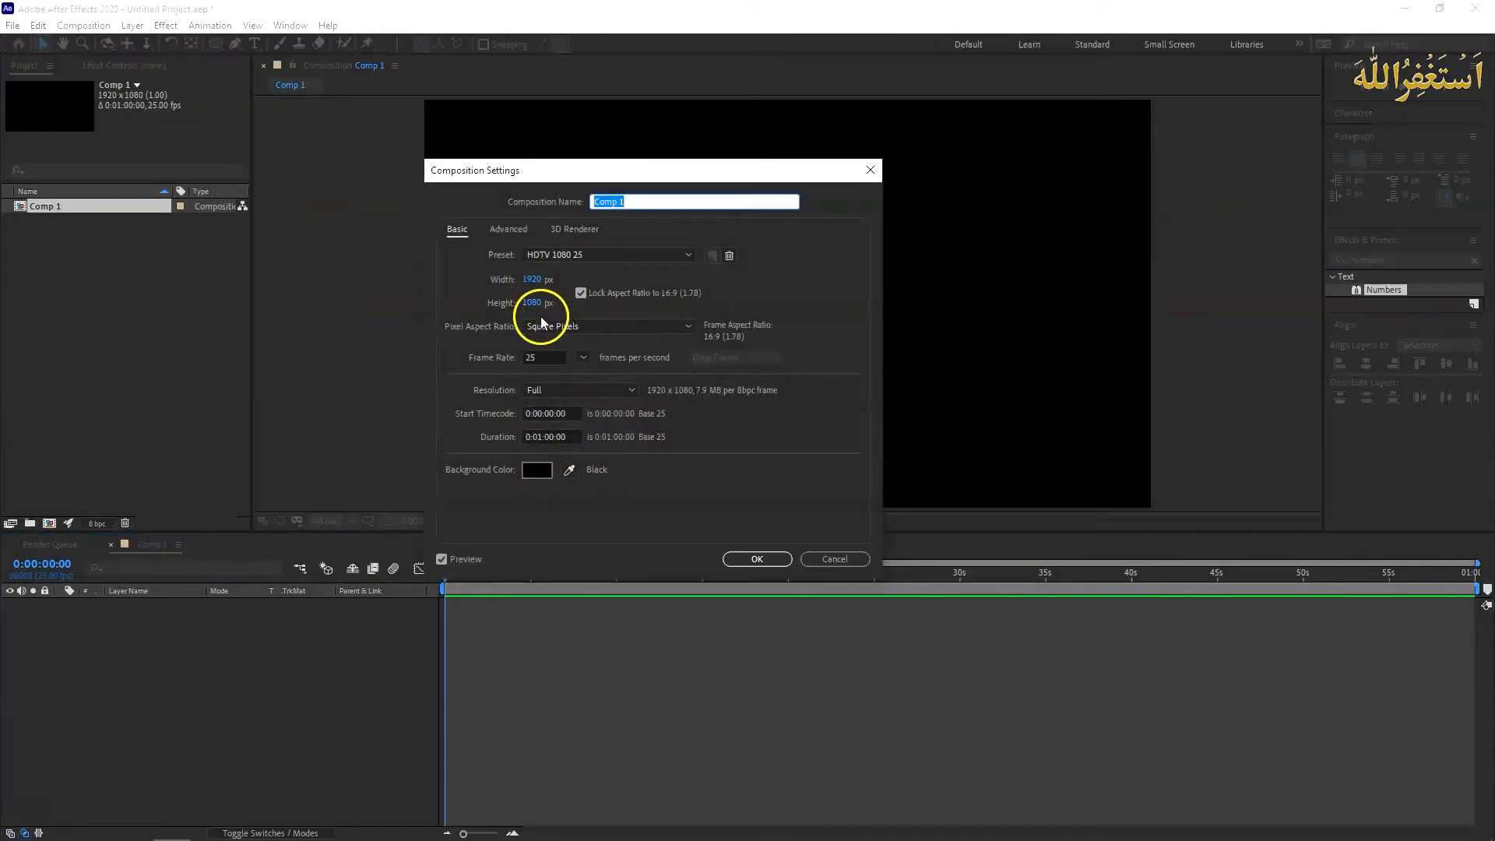
{"action": "left_click", "coordinate": [551, 359]}
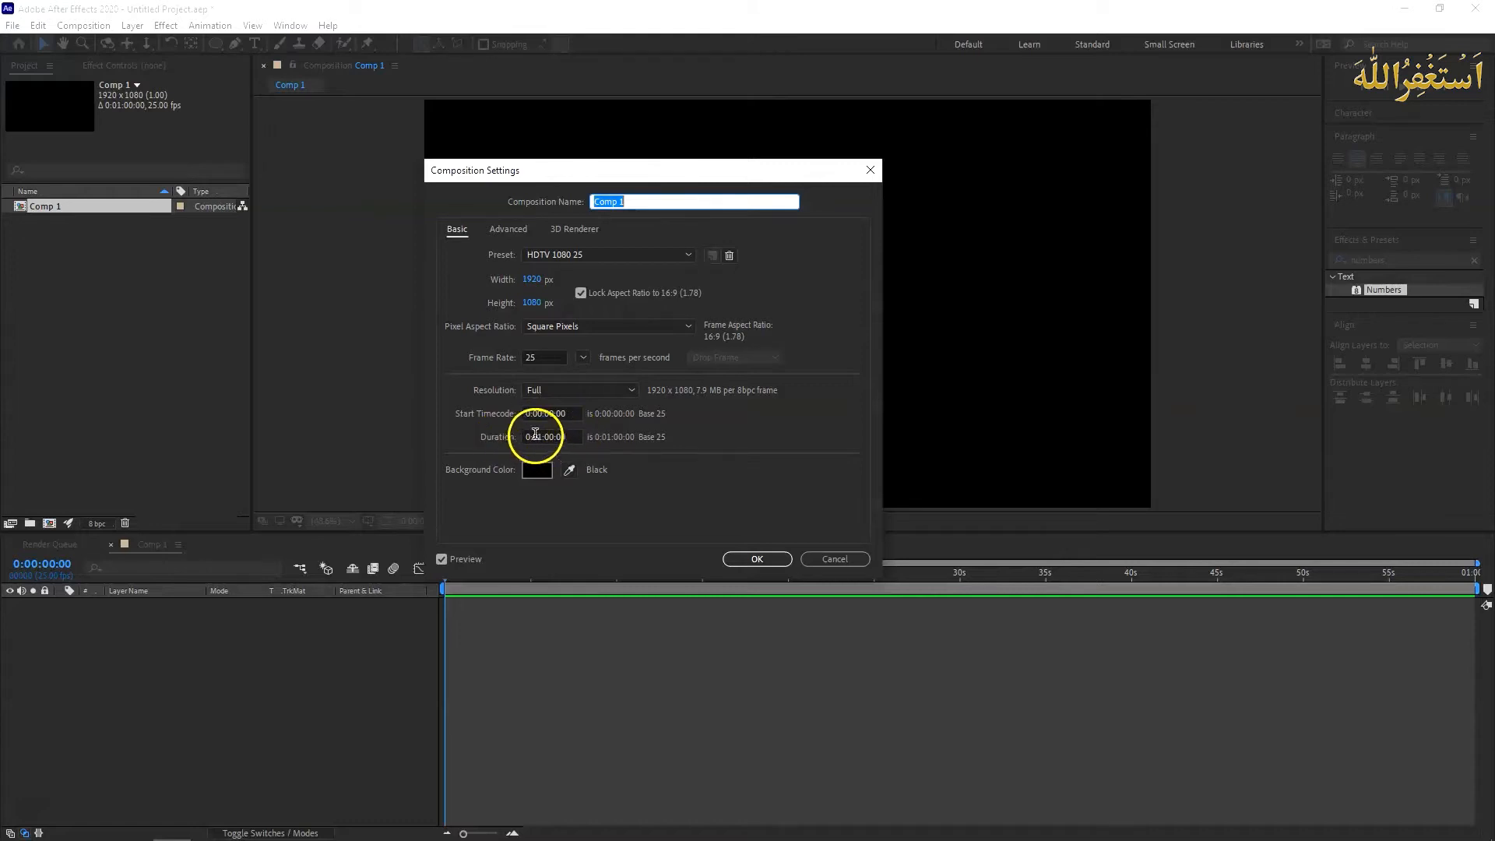
{"action": "left_click", "coordinate": [759, 559]}
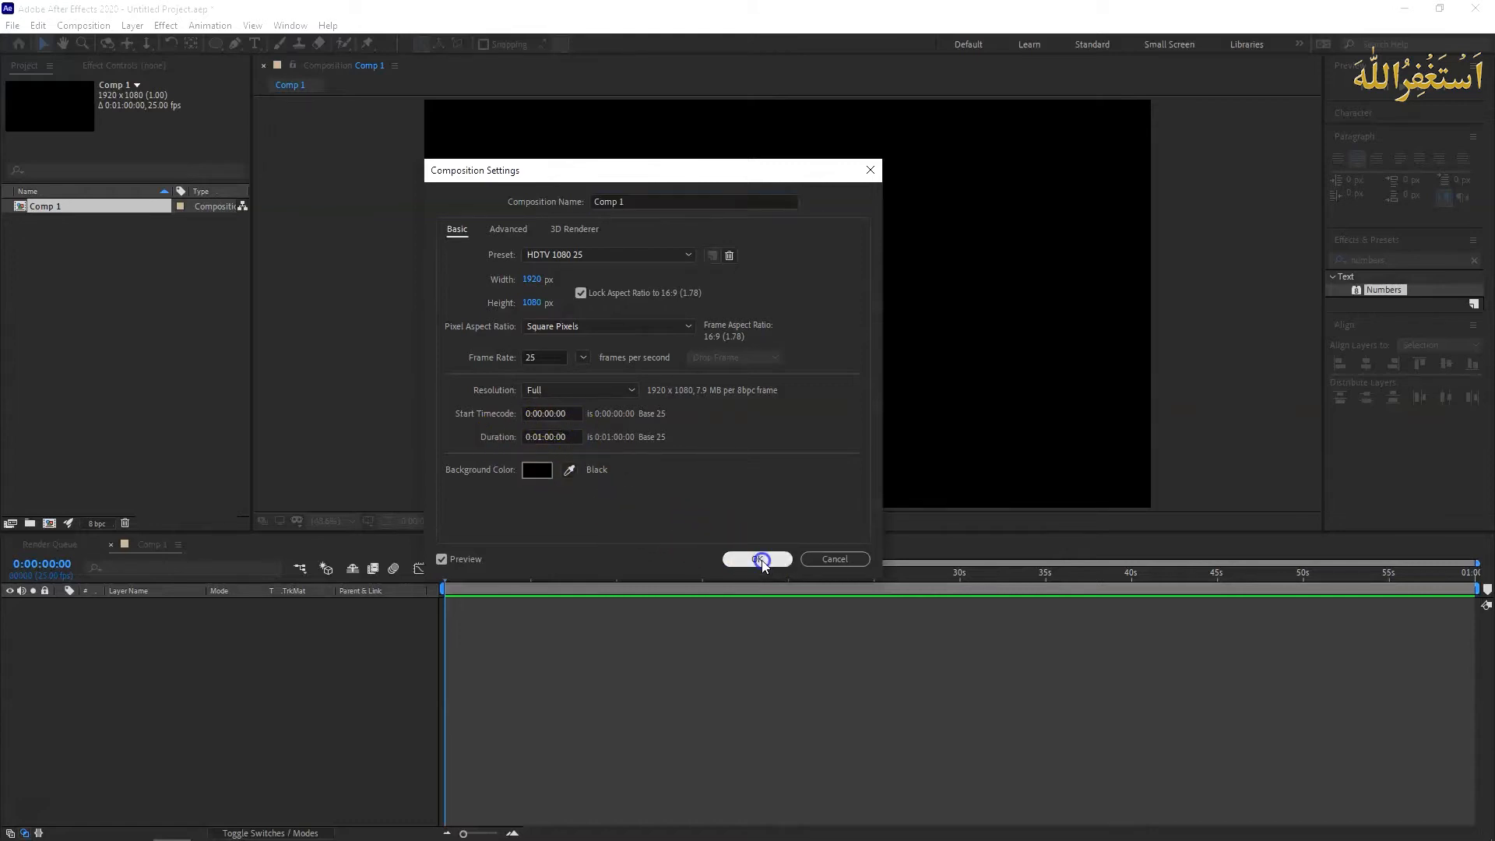
- Create a black solid layer of 1920 x 1080 px in Comp 1
{"action": "right_click", "coordinate": [203, 658]}
{"action": "mouse_move", "coordinate": [234, 671]}
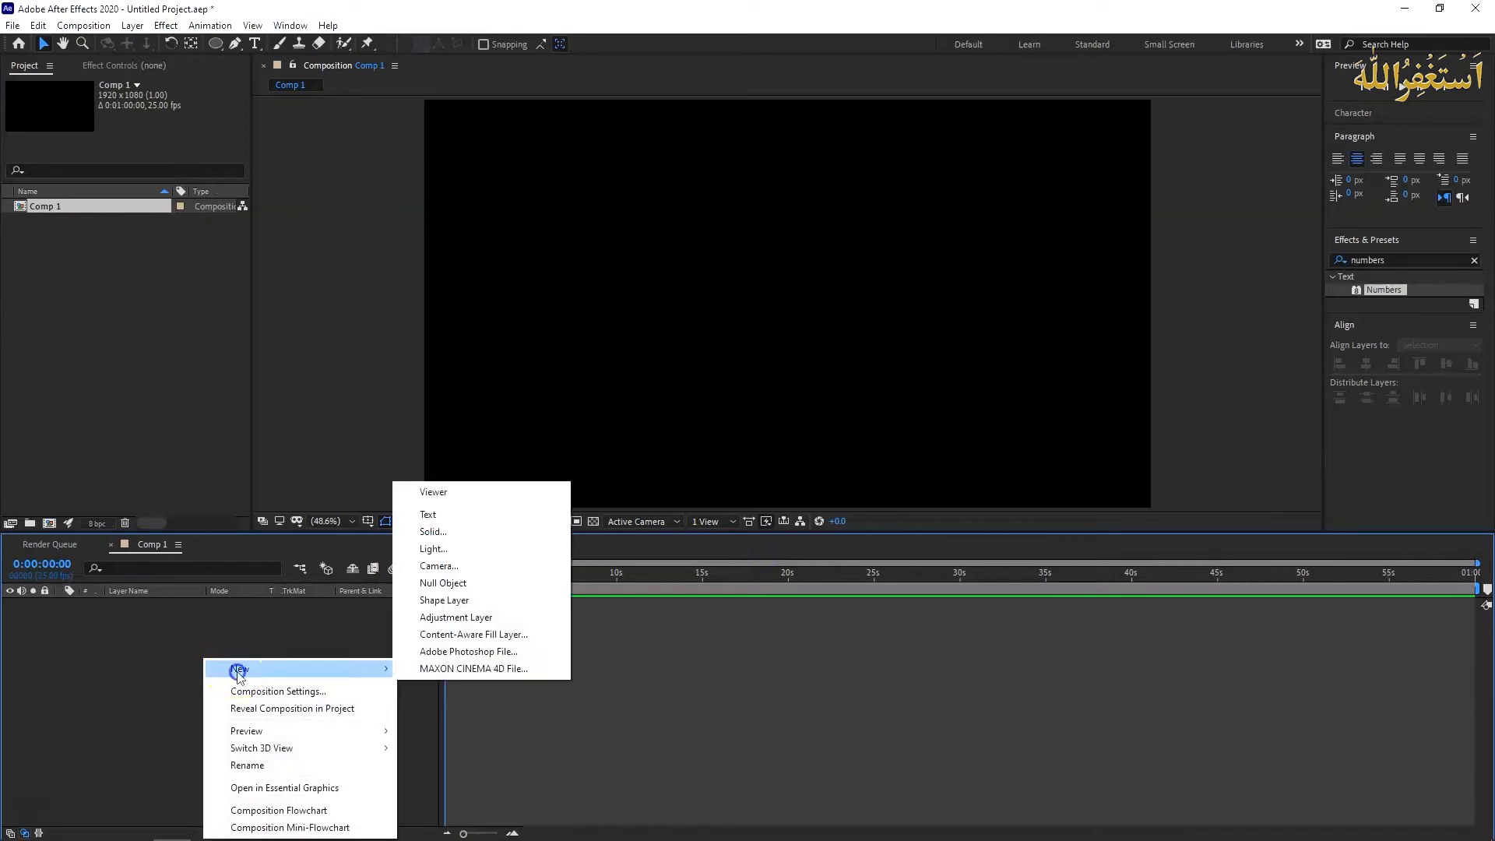
{"action": "left_click", "coordinate": [489, 534]}
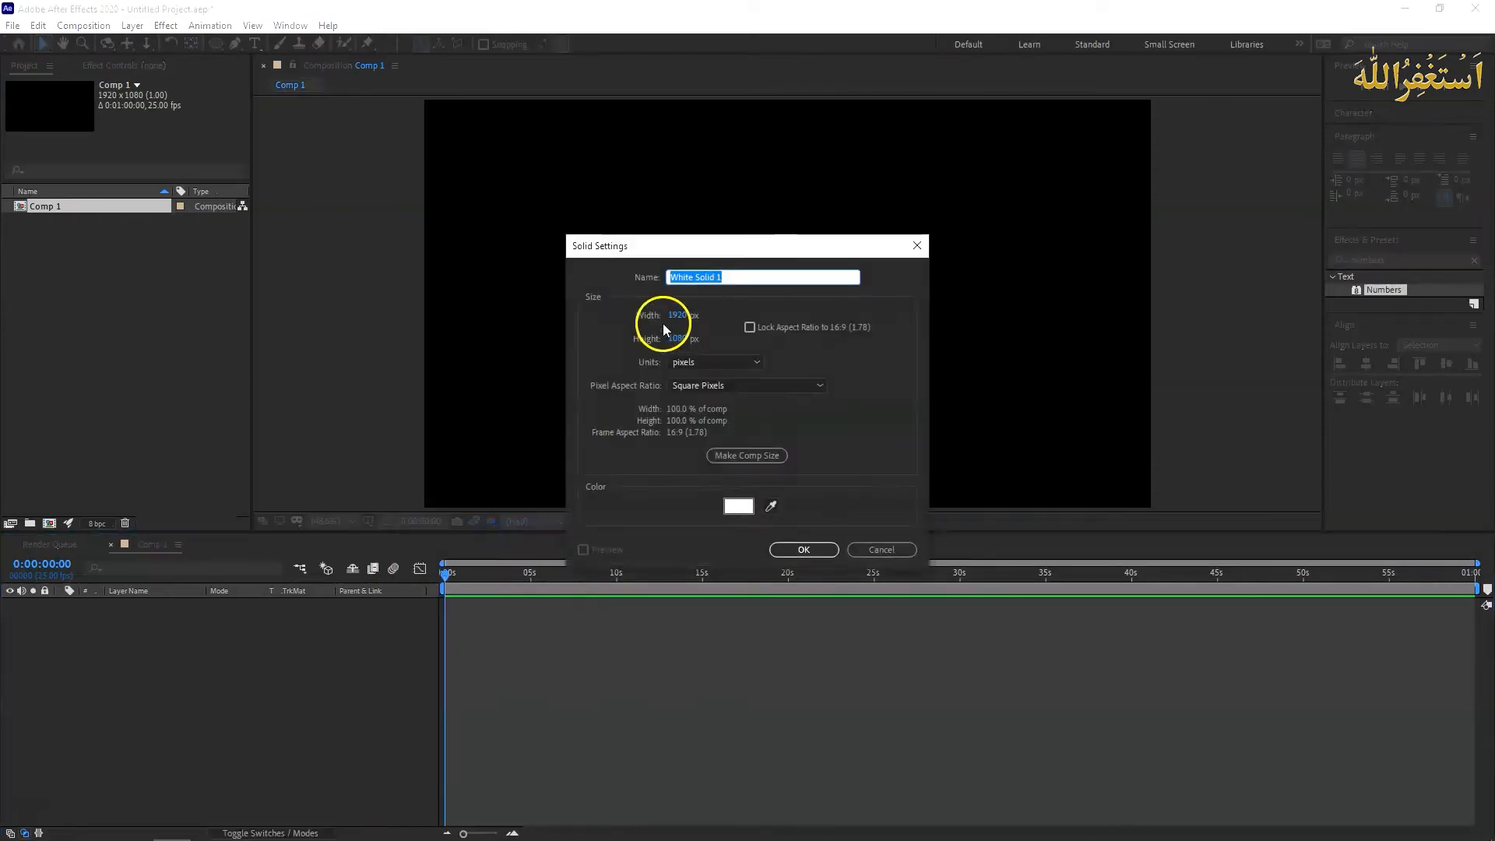
{"action": "left_click", "coordinate": [737, 505]}
{"action": "left_click_drag", "start_coordinate": [721, 400], "coordinate": [634, 530]}
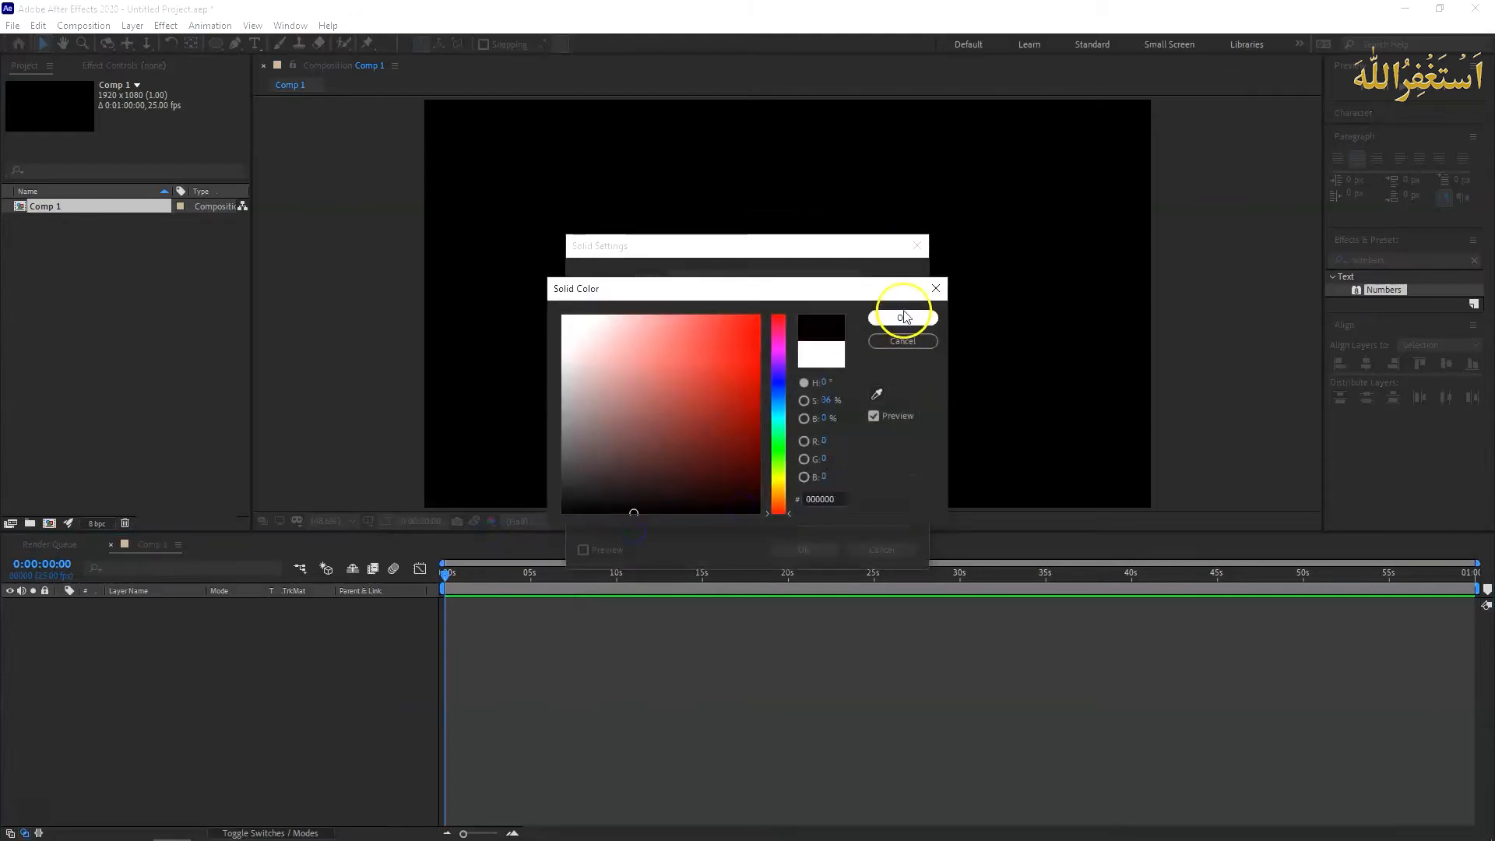
{"action": "left_click", "coordinate": [902, 318]}
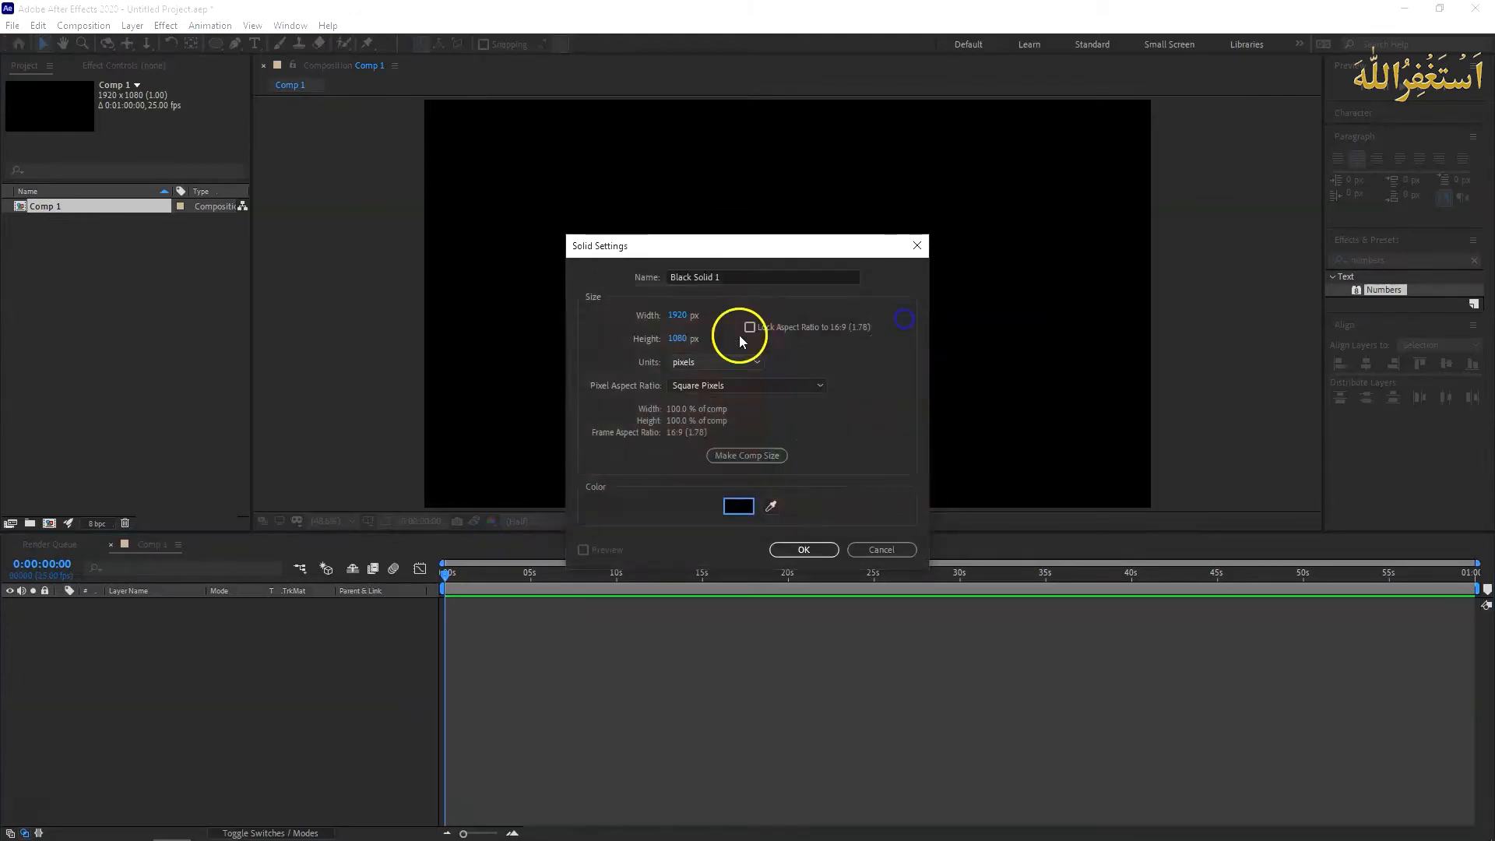
{"action": "left_click", "coordinate": [822, 550]}
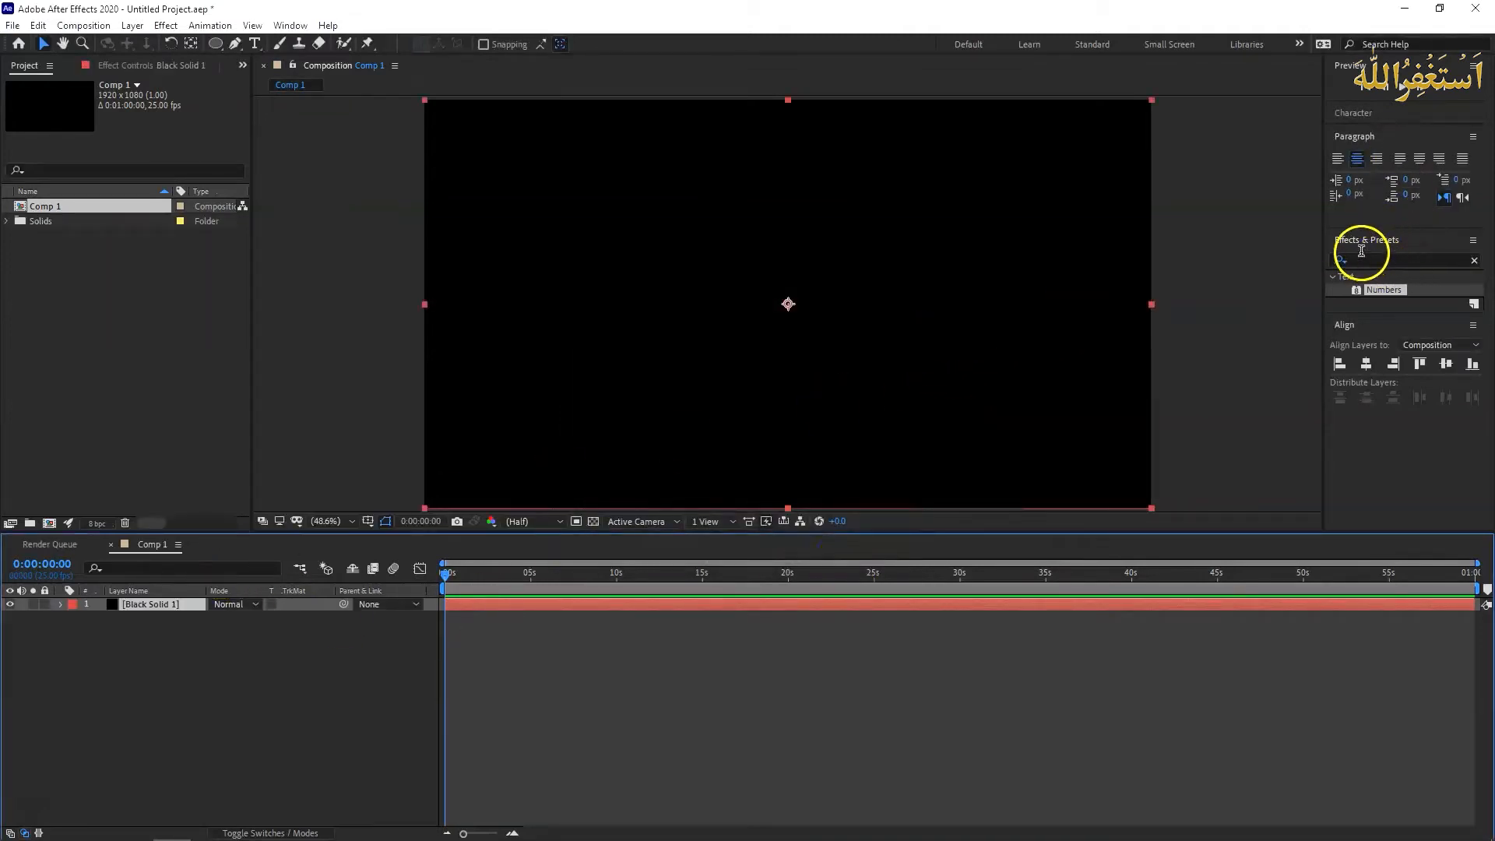
- Find the Numbers text effect and apply it to the black solid
{"action": "left_click", "coordinate": [1390, 273]}
{"action": "left_click", "coordinate": [1462, 260]}
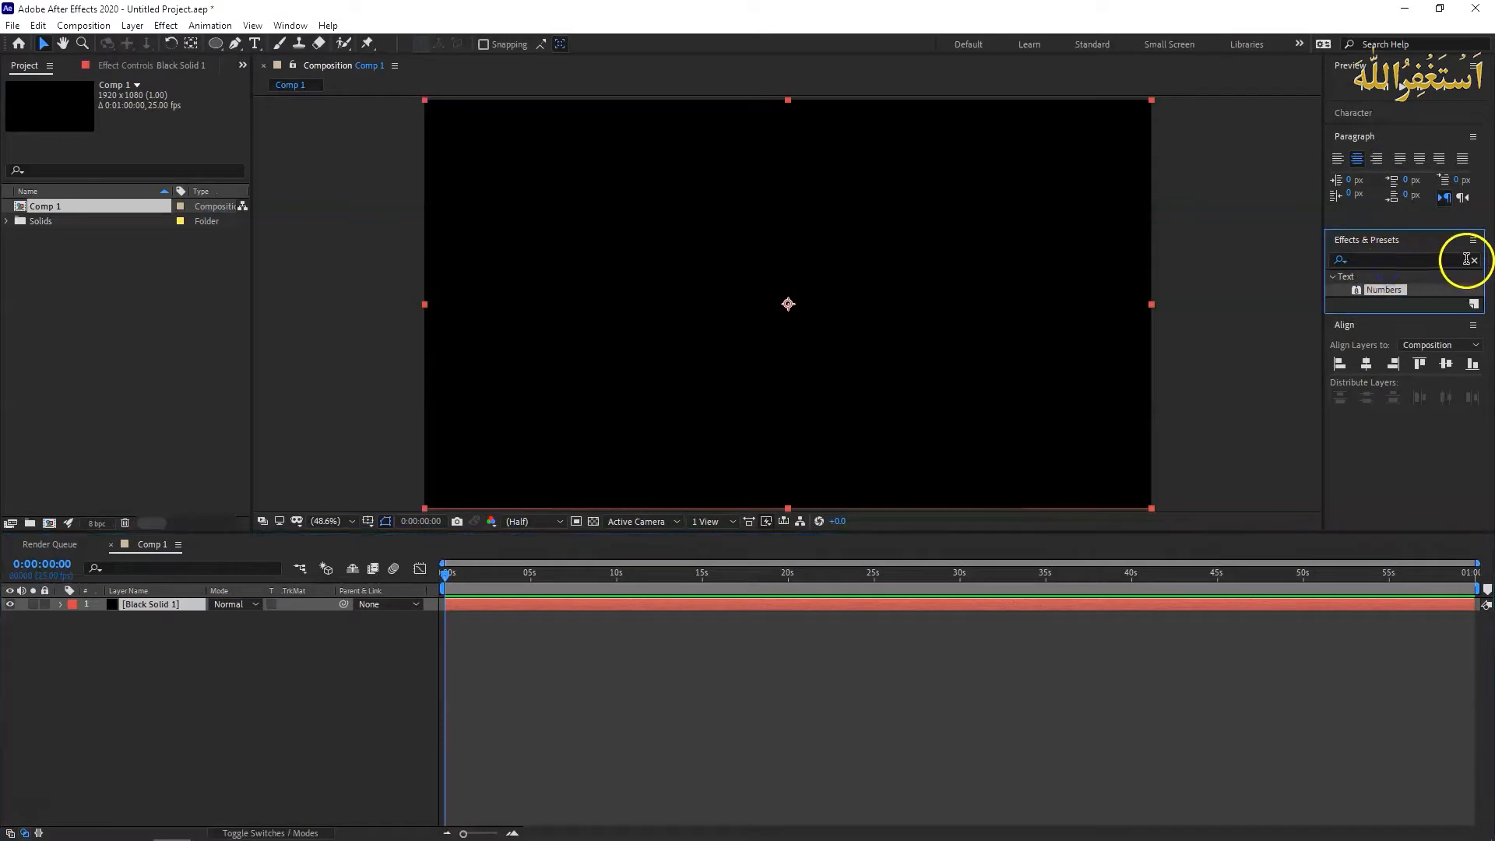
{"action": "left_click", "coordinate": [1391, 261]}
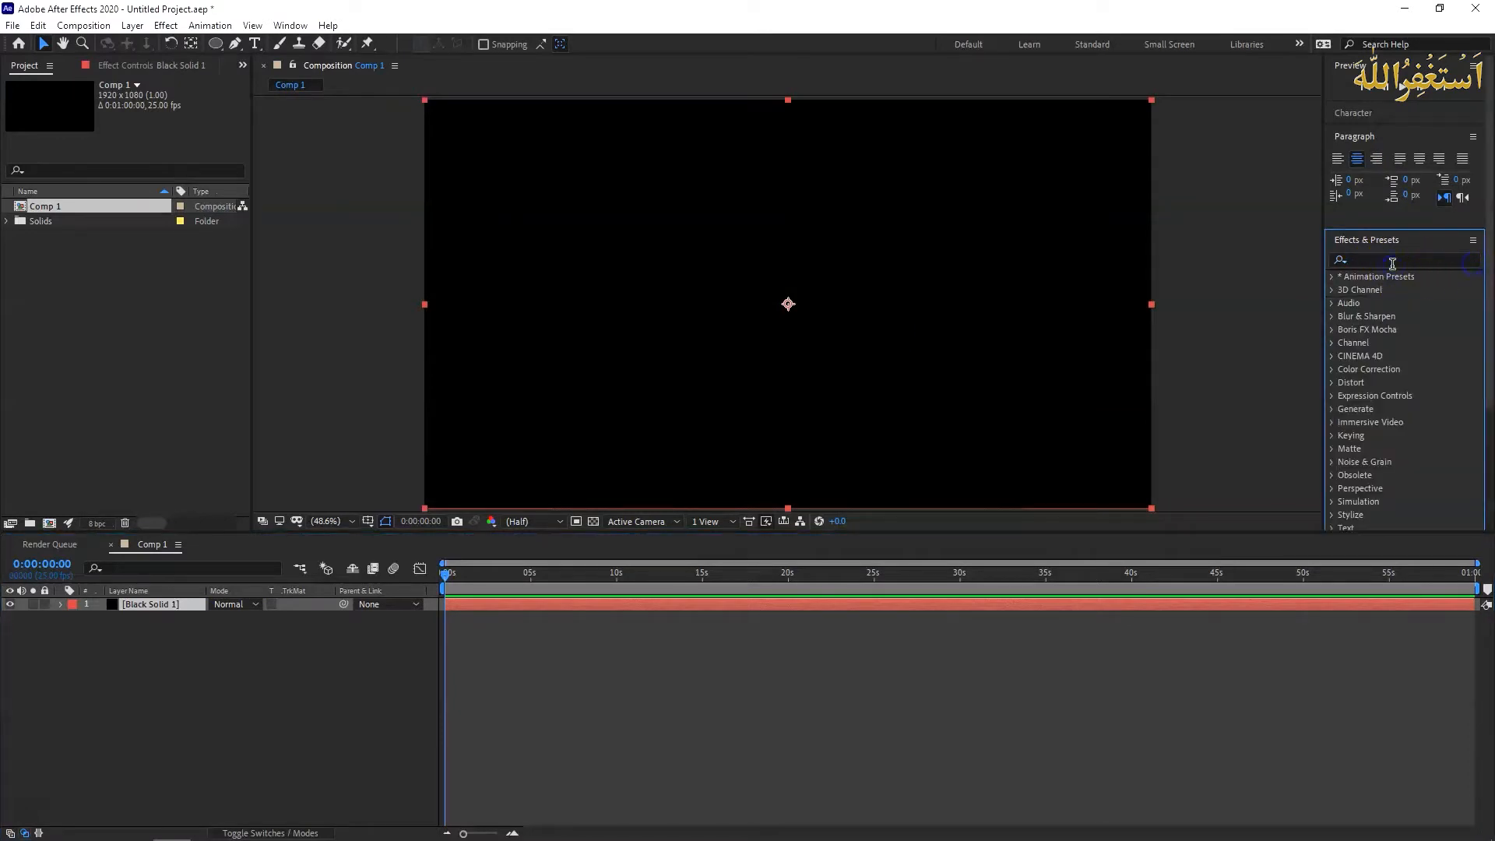
{"action": "left_click", "coordinate": [1393, 262]}
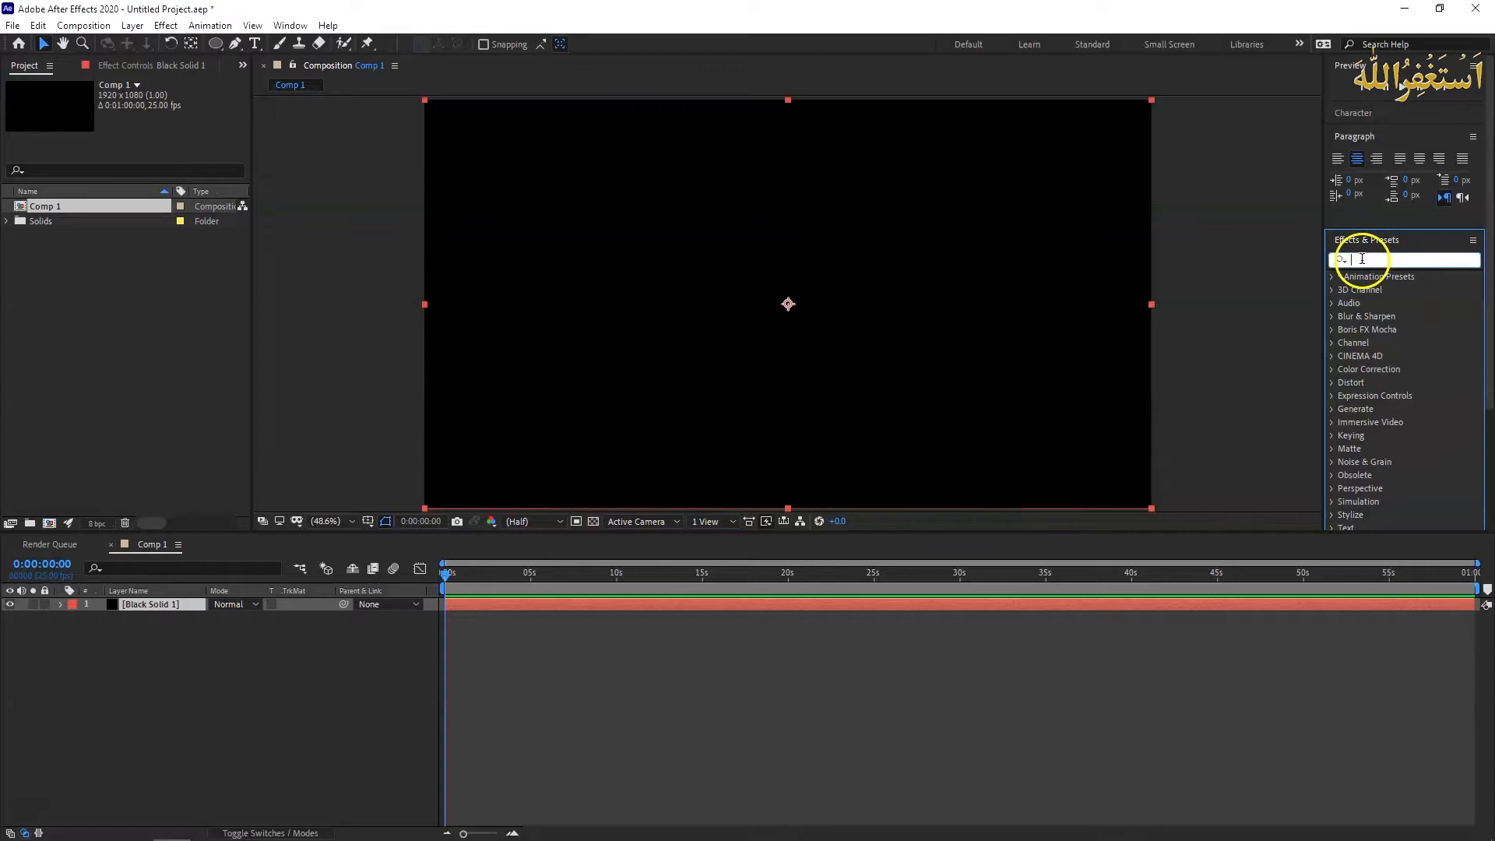
{"action": "type", "text": "numbers"}
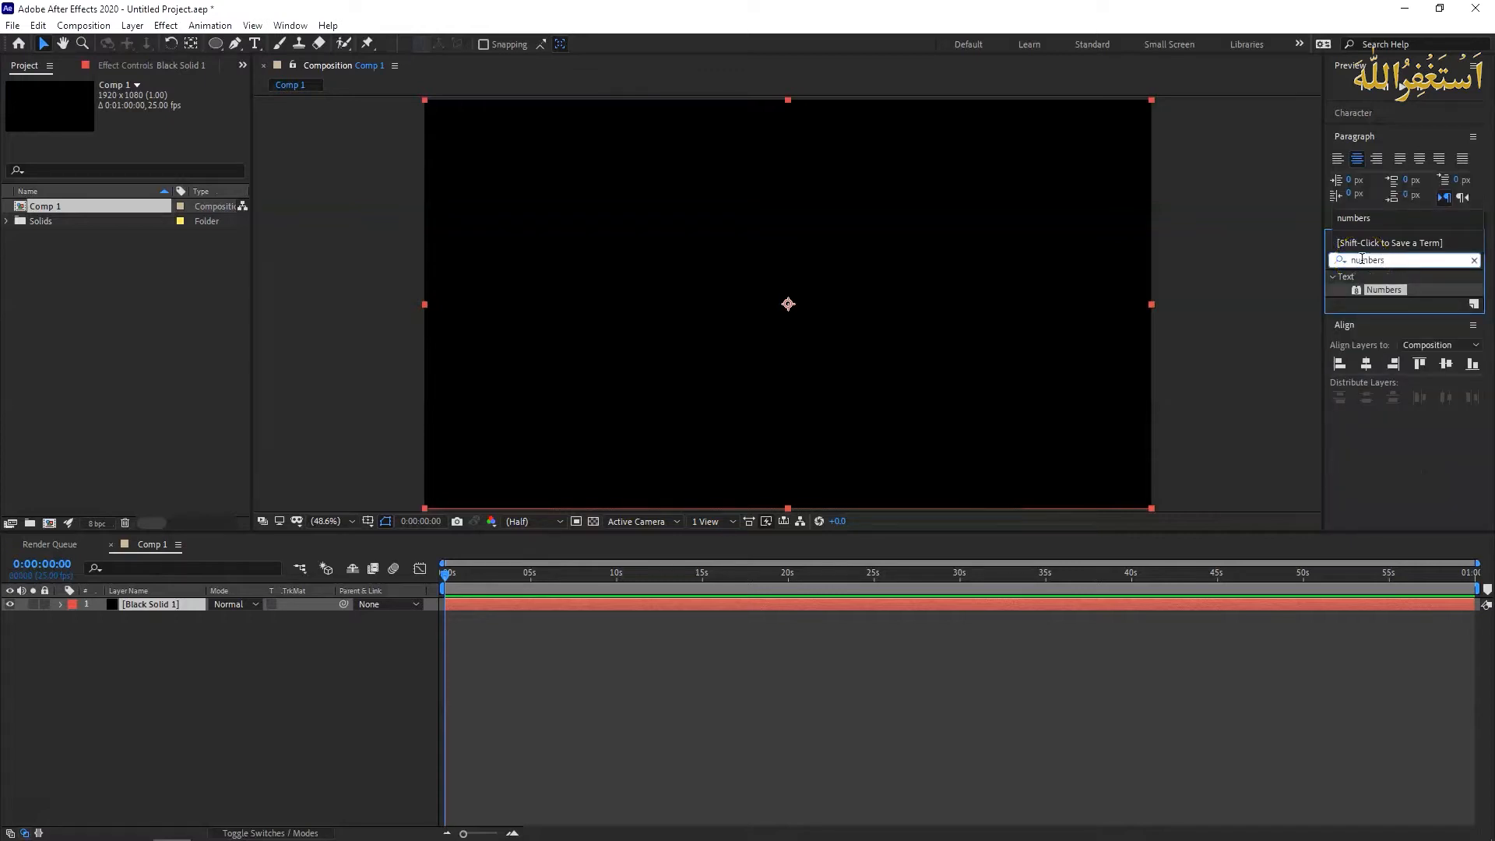
{"action": "left_click_drag", "start_coordinate": [1398, 289], "coordinate": [794, 295]}
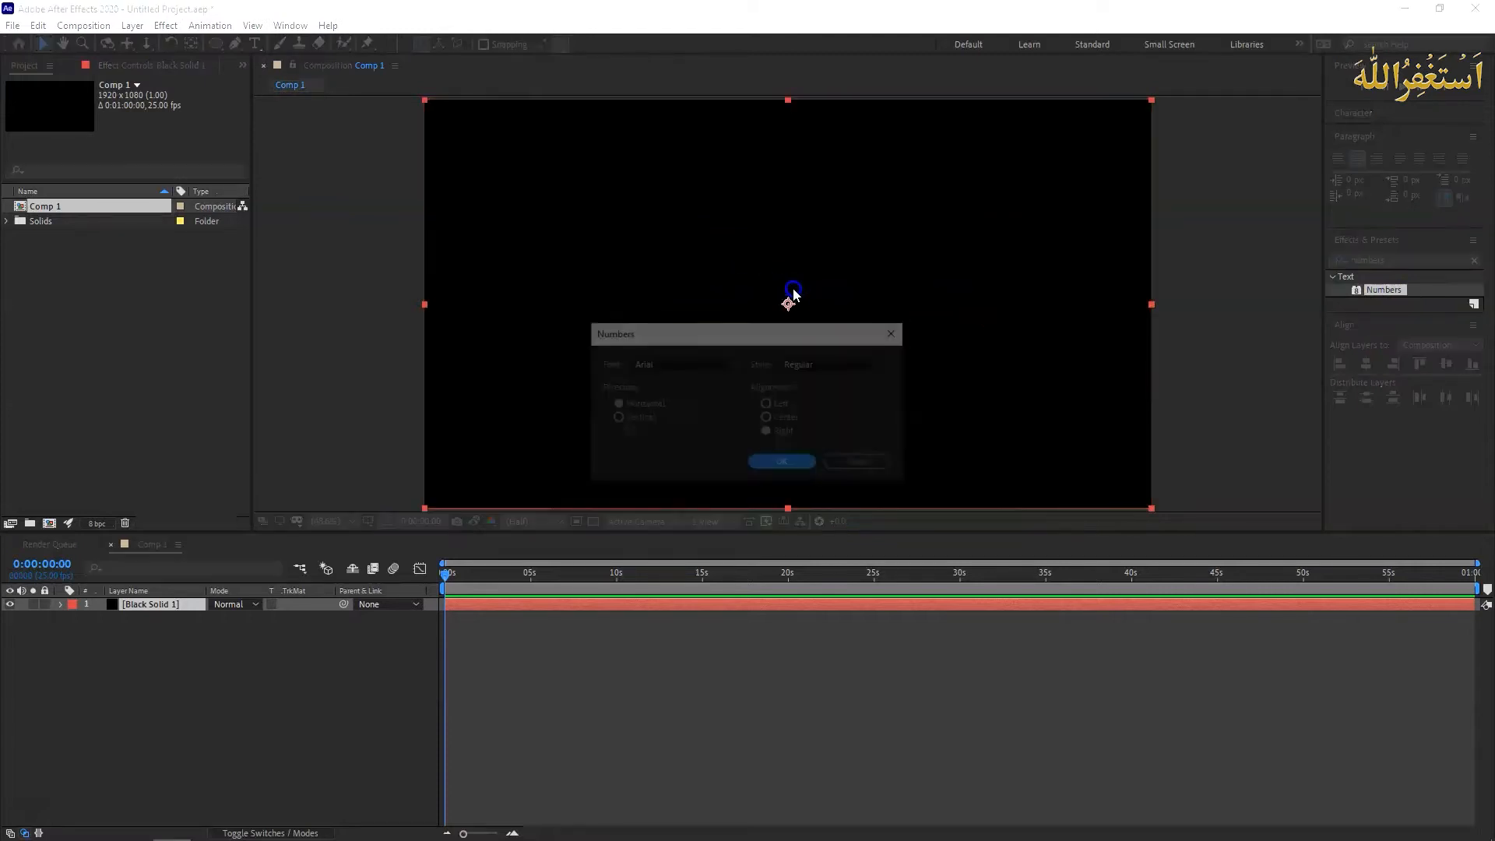
- Configure the Numbers effect with the Arial font, Regular style and left alignment
{"action": "left_click", "coordinate": [734, 364]}
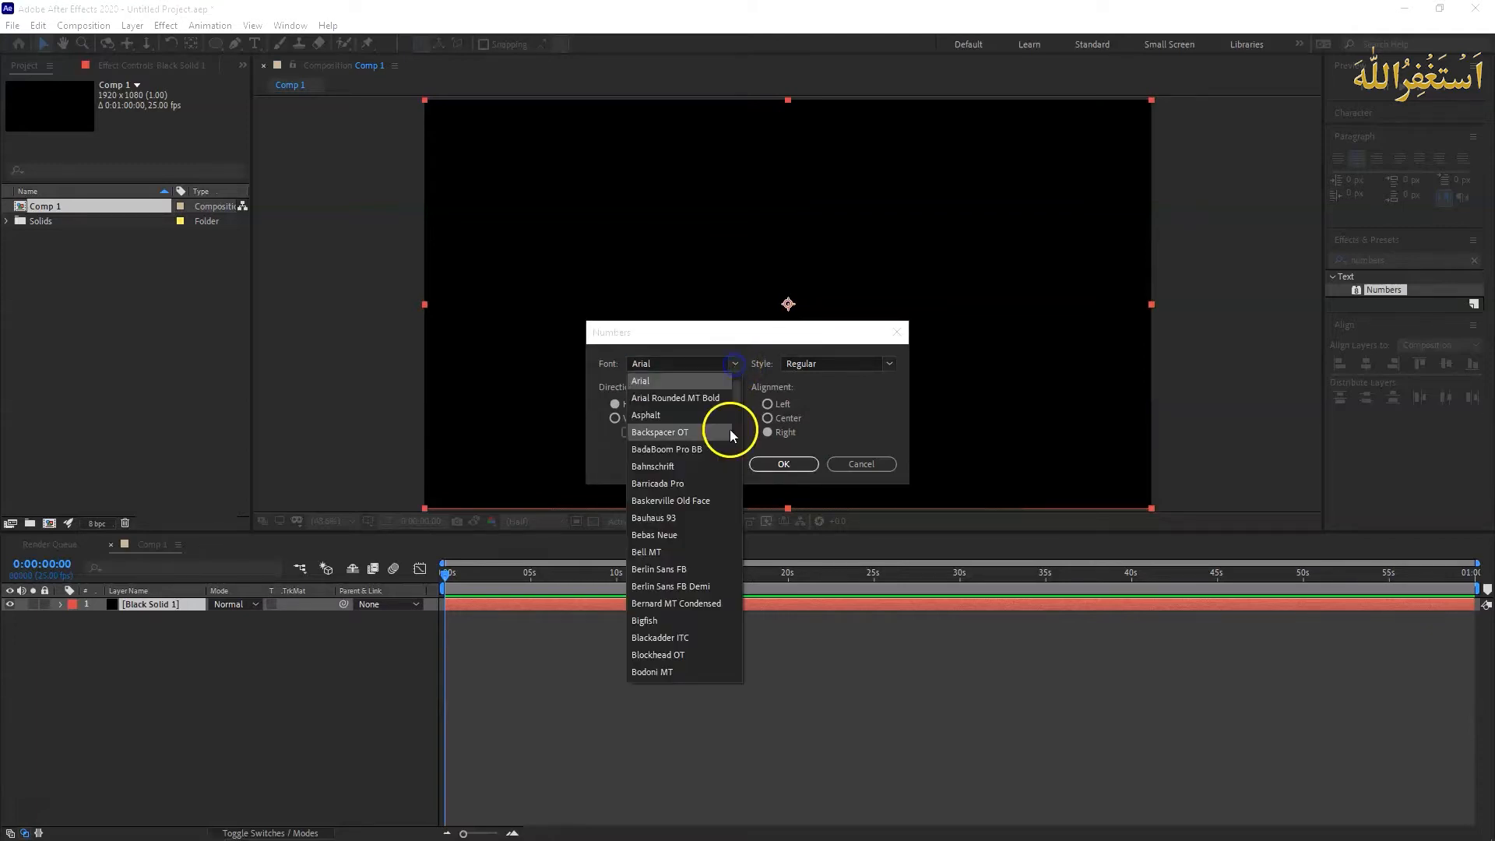
{"action": "mouse_move", "coordinate": [736, 409]}
{"action": "left_mouse_down"}
{"action": "mouse_move", "coordinate": [739, 588]}
{"action": "mouse_move", "coordinate": [736, 382]}
{"action": "left_mouse_up"}
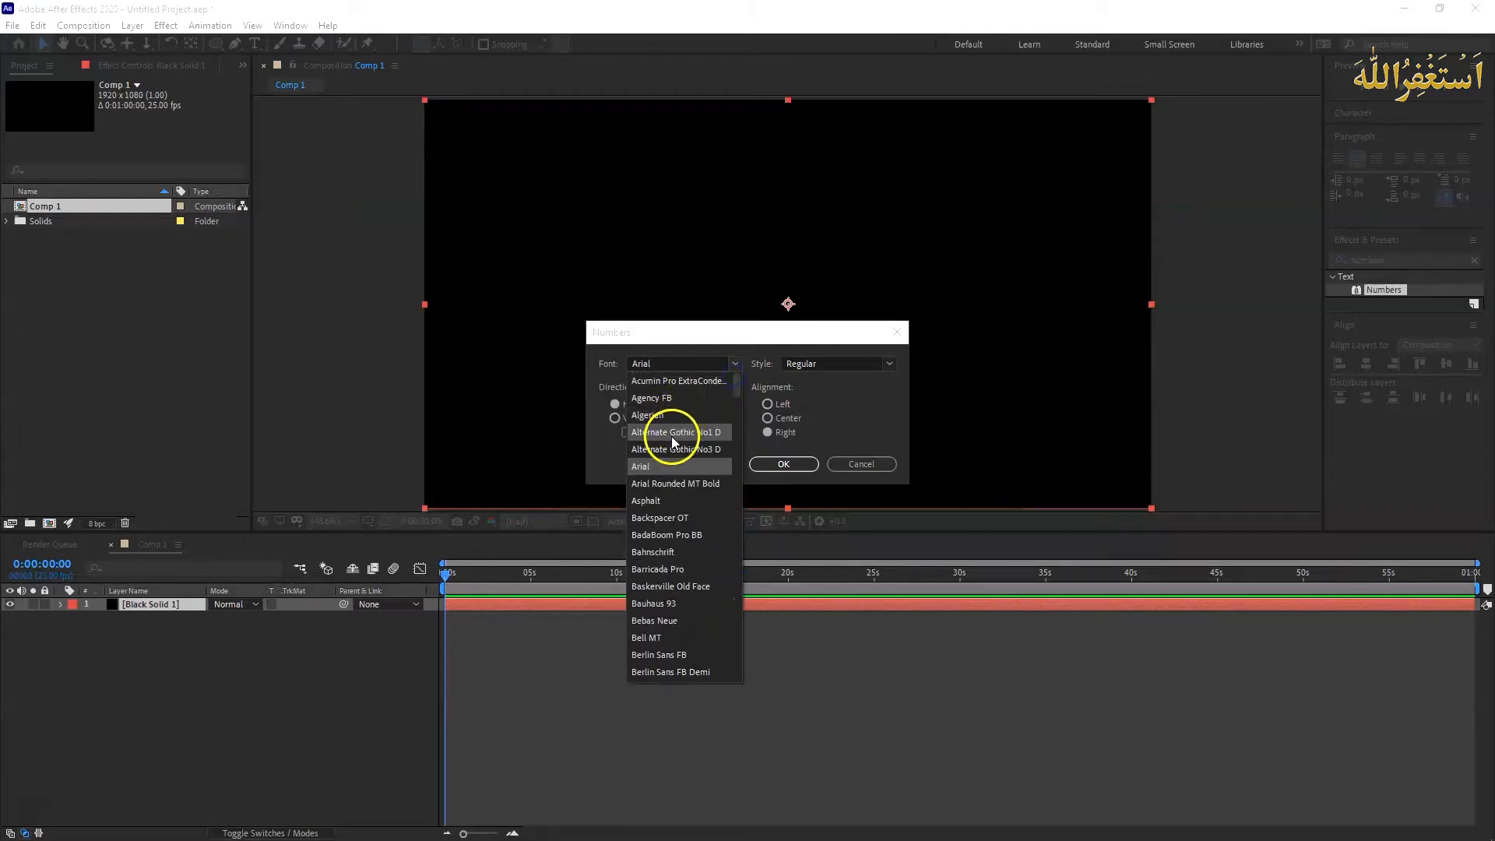
{"action": "left_click", "coordinate": [657, 466]}
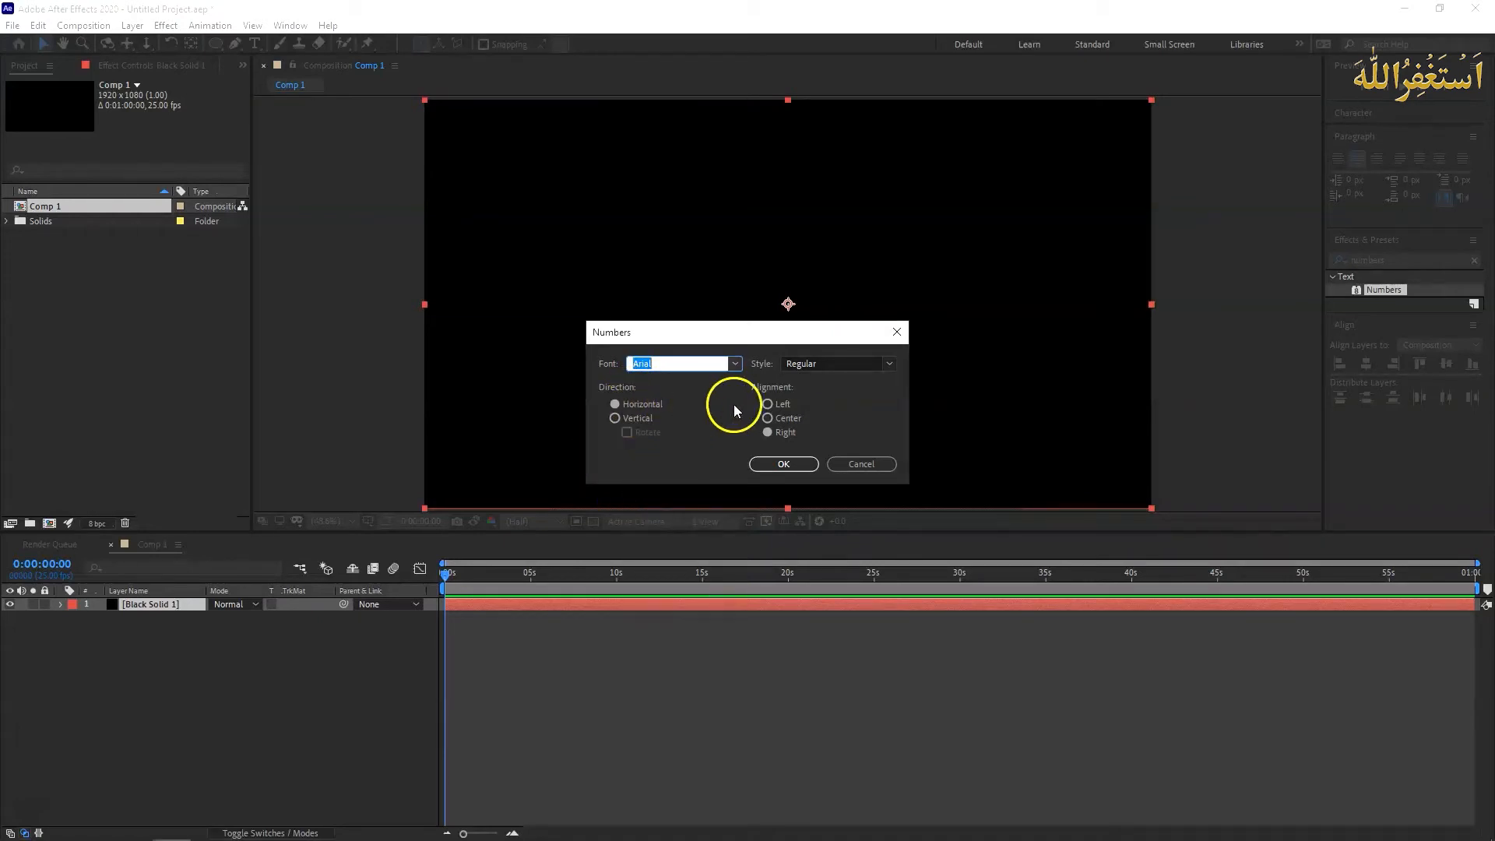
{"action": "left_click", "coordinate": [768, 404]}
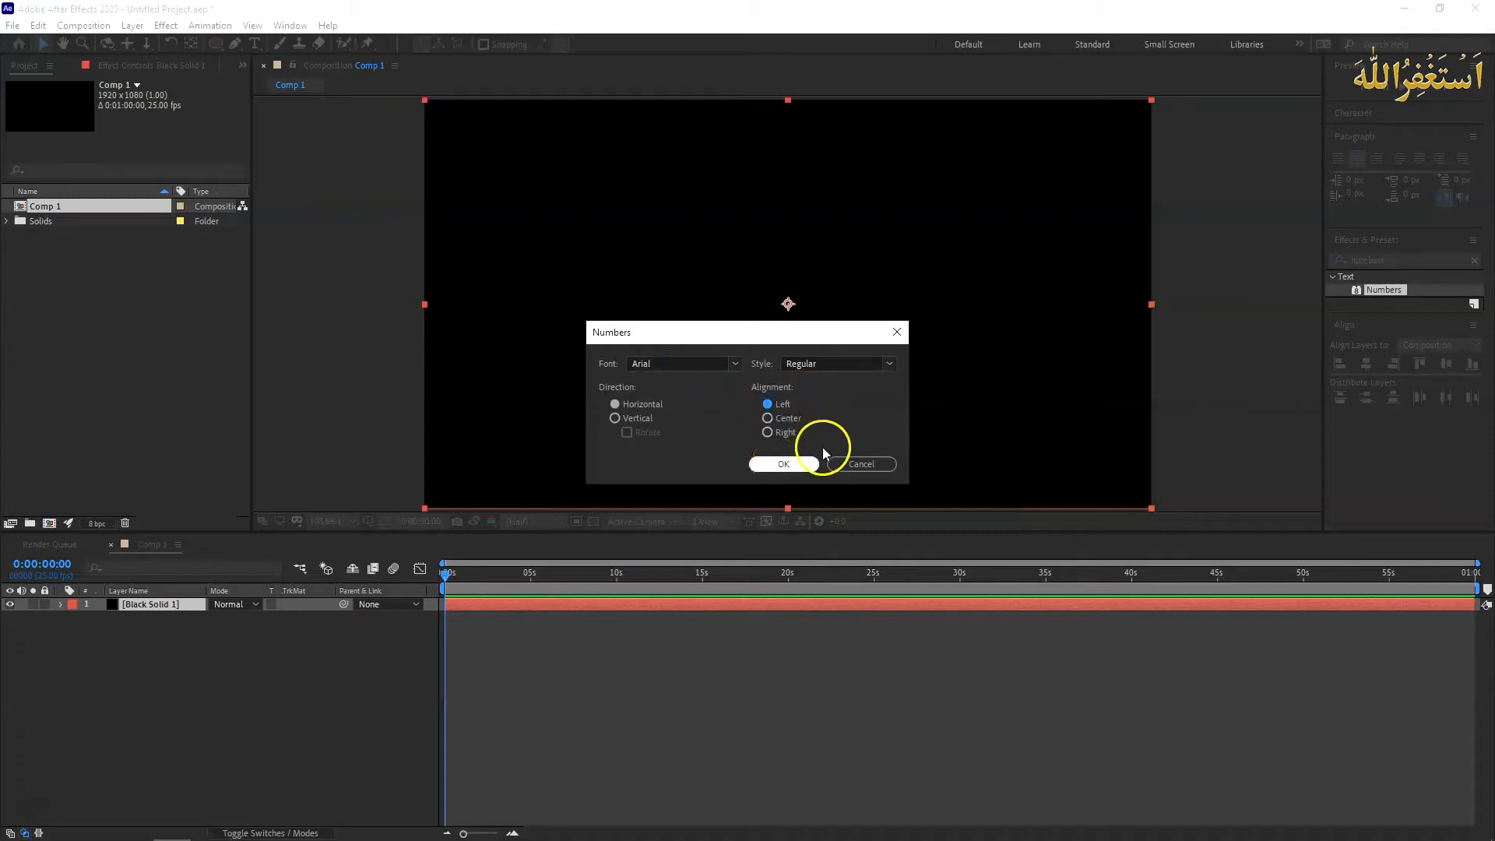
{"action": "left_click", "coordinate": [889, 366]}
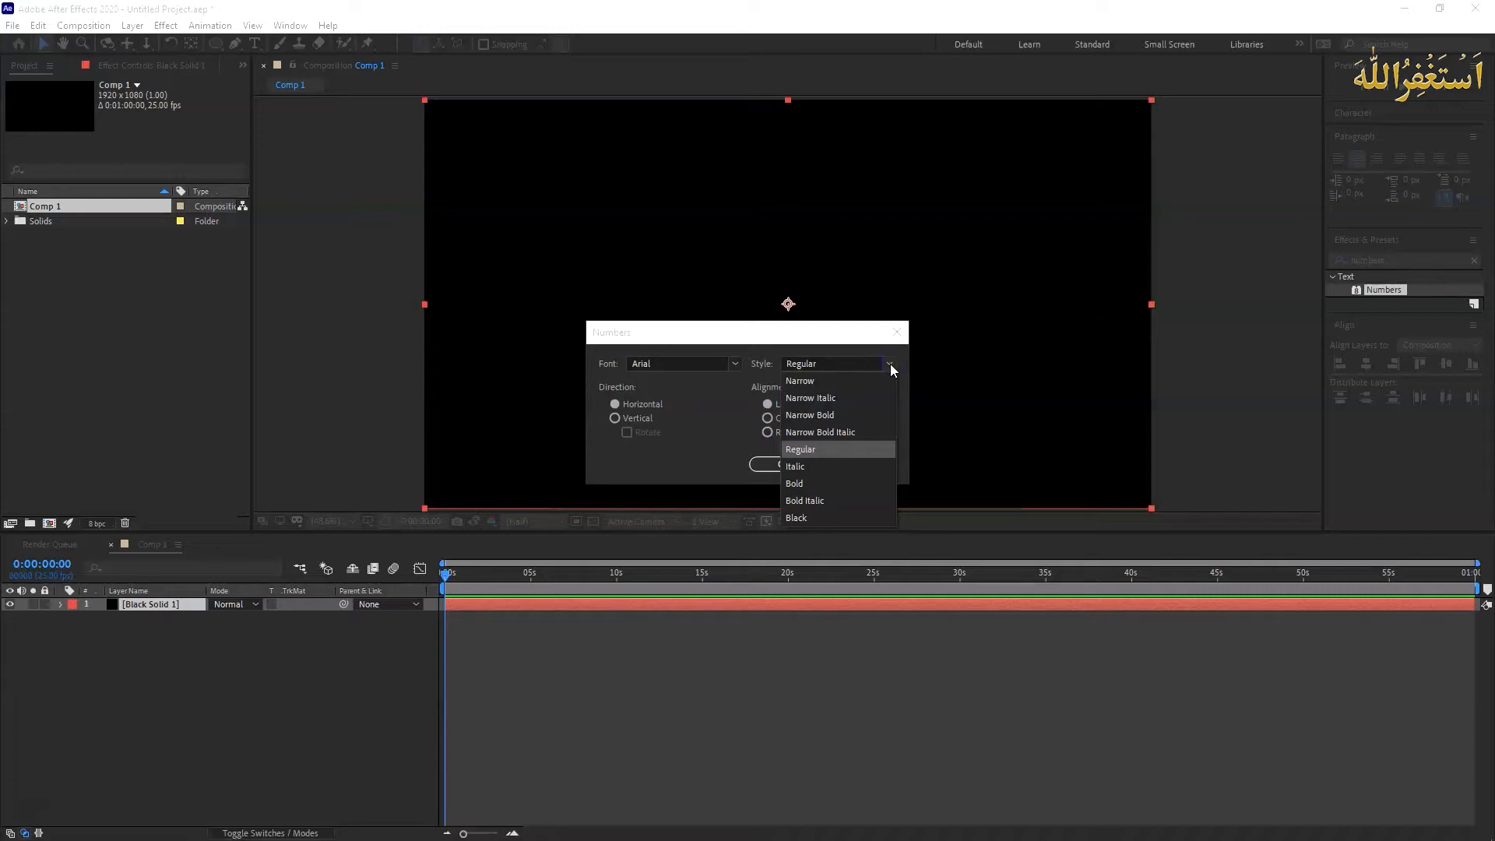
{"action": "left_click", "coordinate": [890, 366]}
{"action": "left_click", "coordinate": [784, 463]}
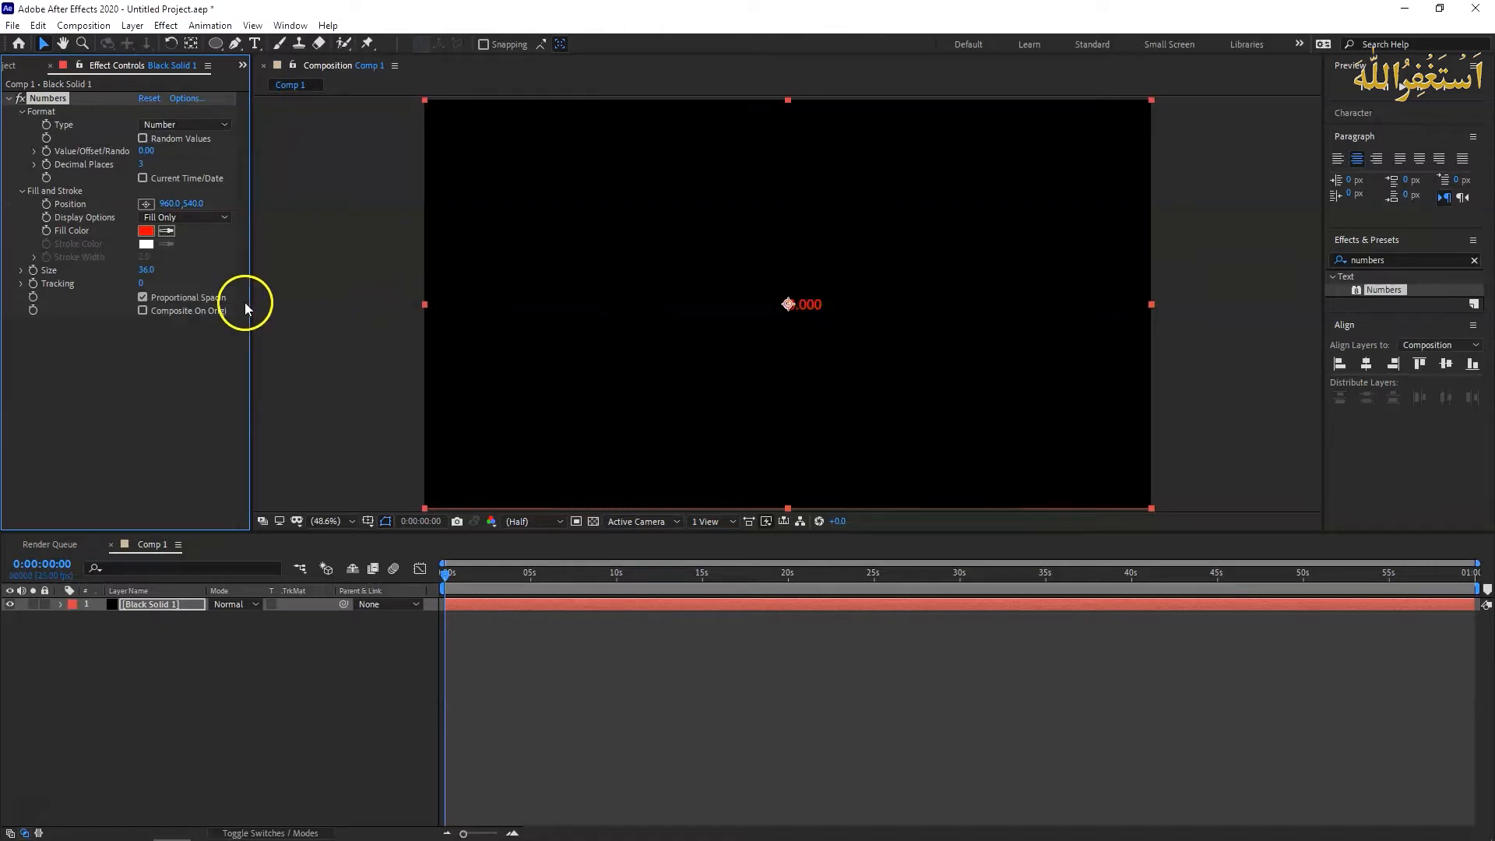
- Style the number with a white (FFFFFF) fill, a size of 451 and a horizontal position of 744
{"action": "left_click_drag", "start_coordinate": [146, 274], "coordinate": [363, 292]}
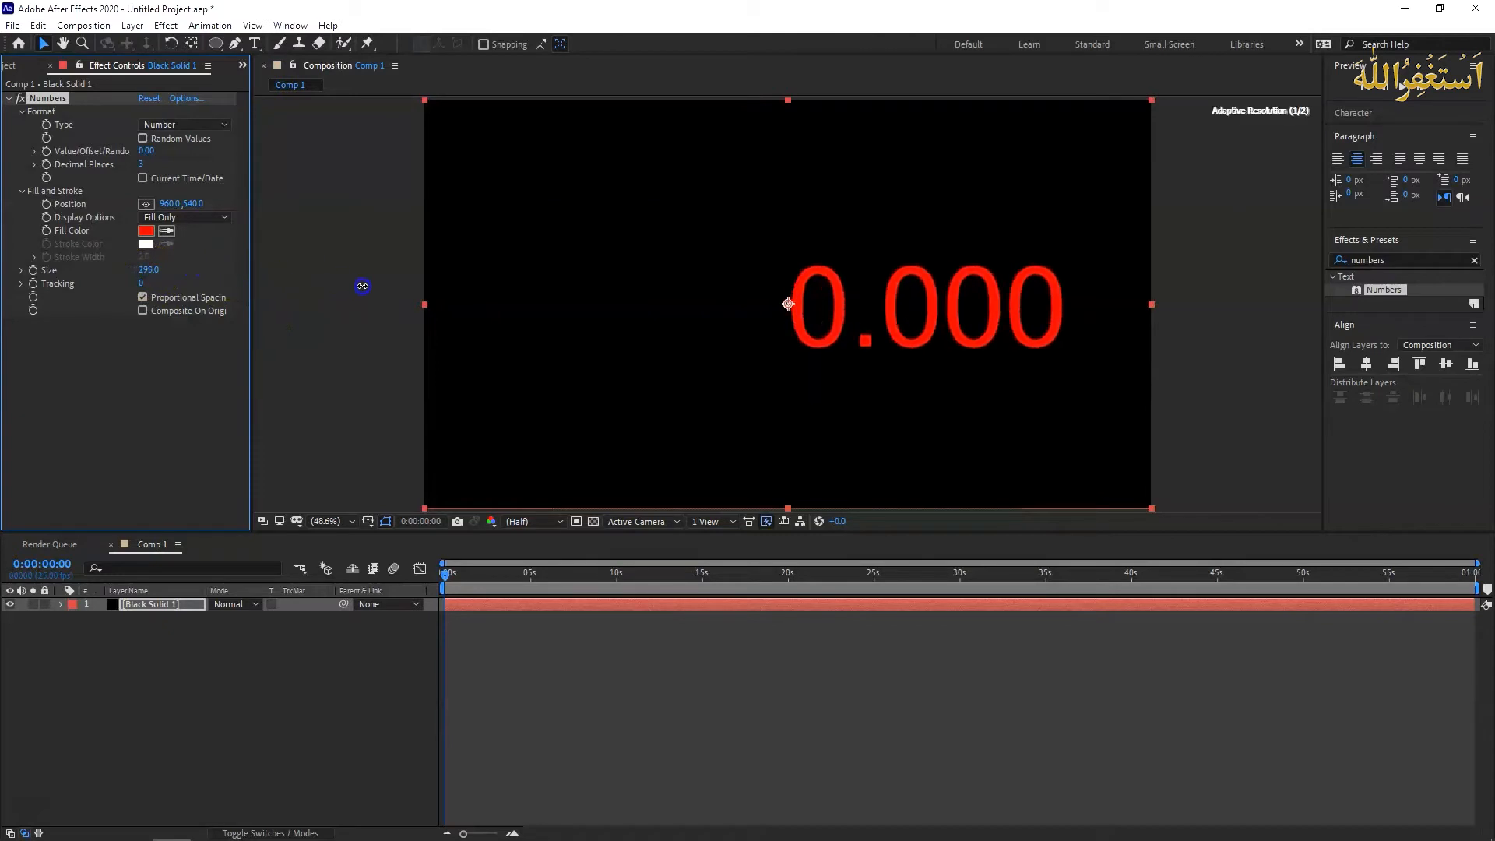
{"action": "left_click", "coordinate": [148, 232]}
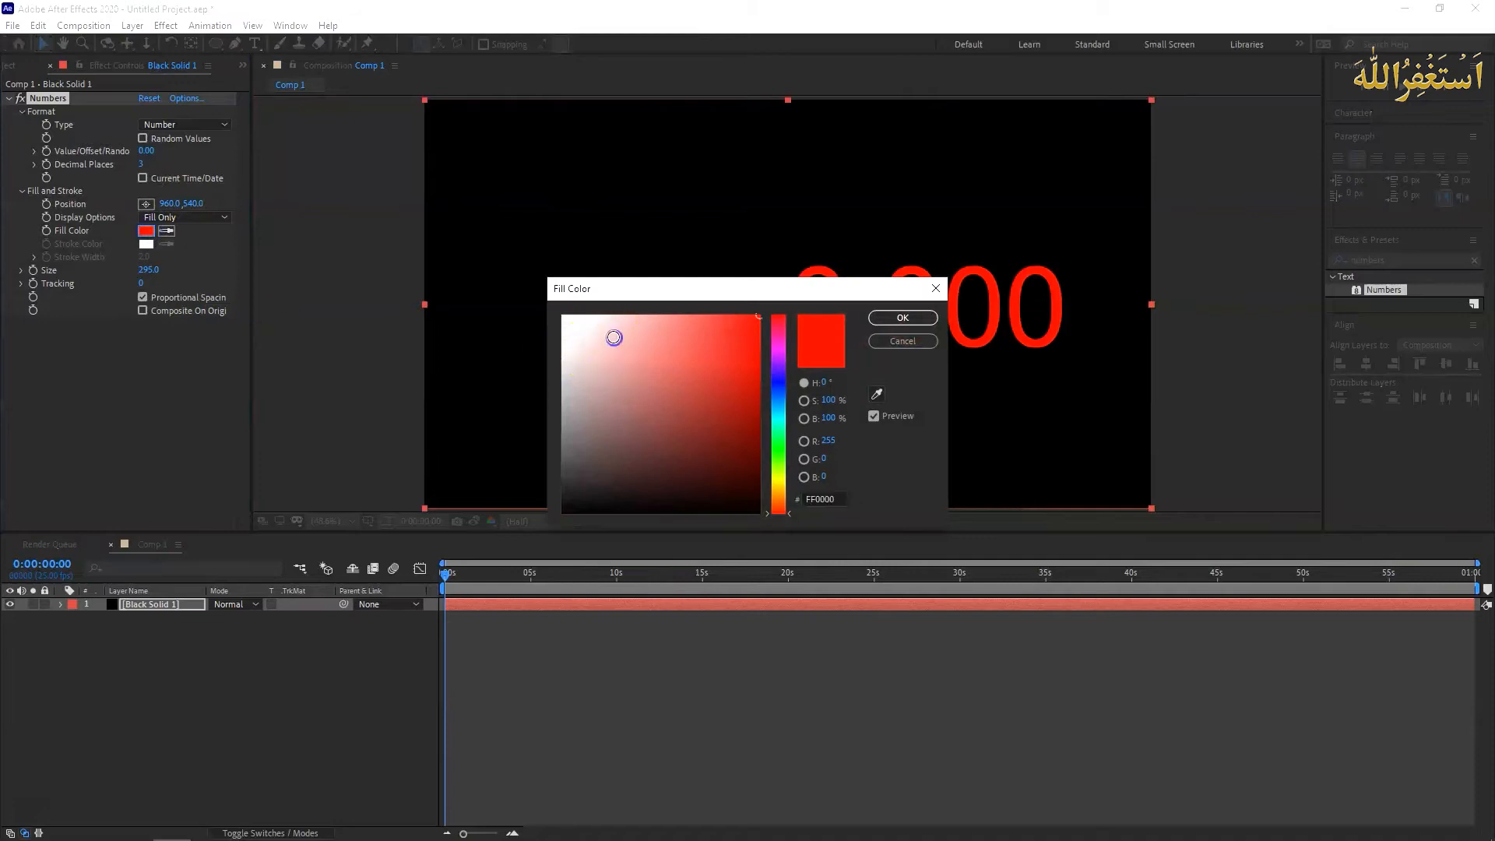
{"action": "left_click_drag", "start_coordinate": [614, 337], "coordinate": [517, 291]}
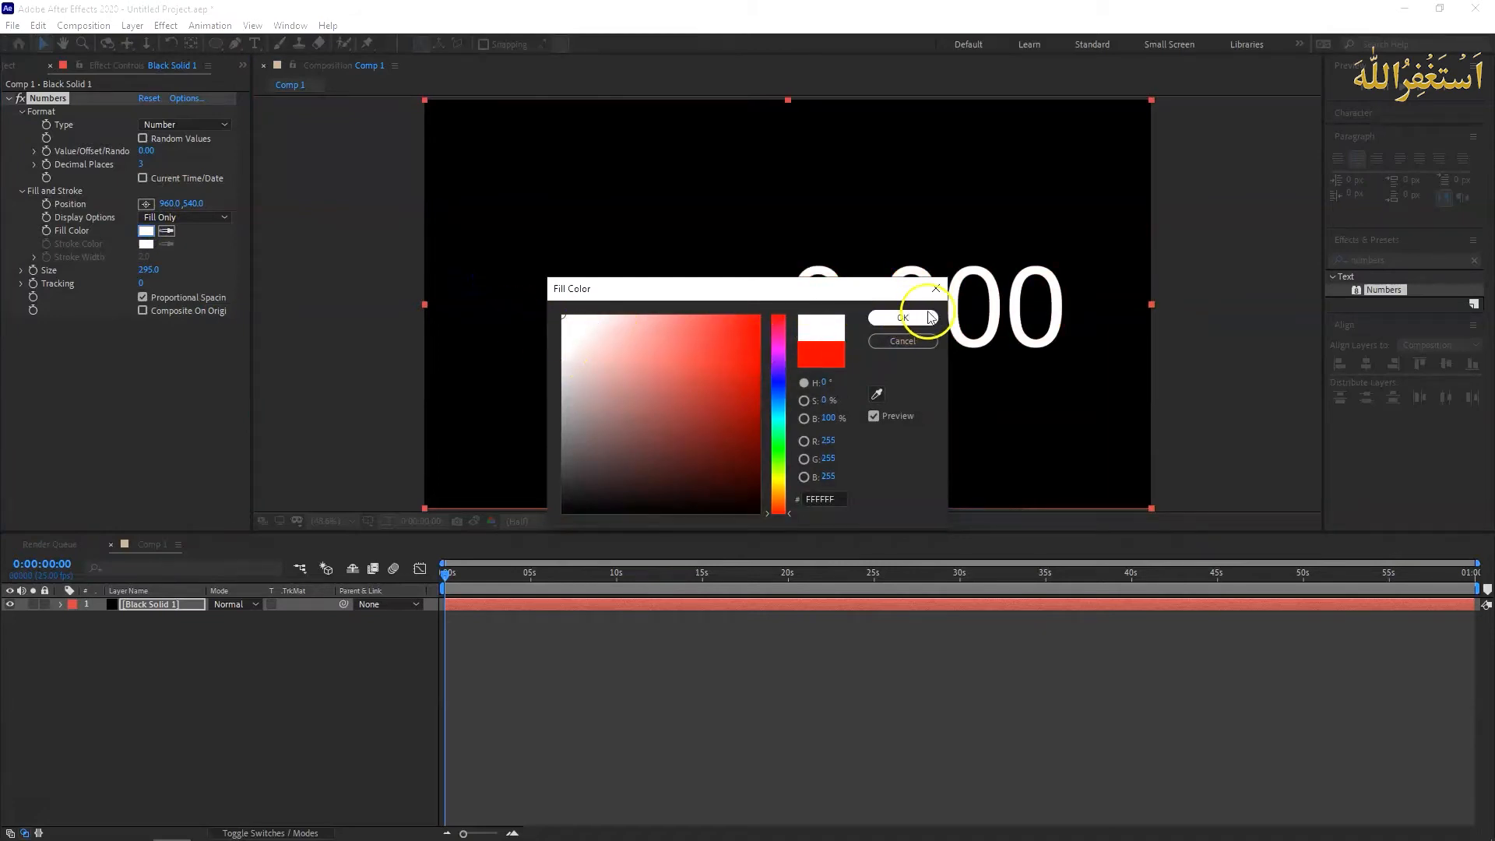
{"action": "left_click", "coordinate": [904, 319]}
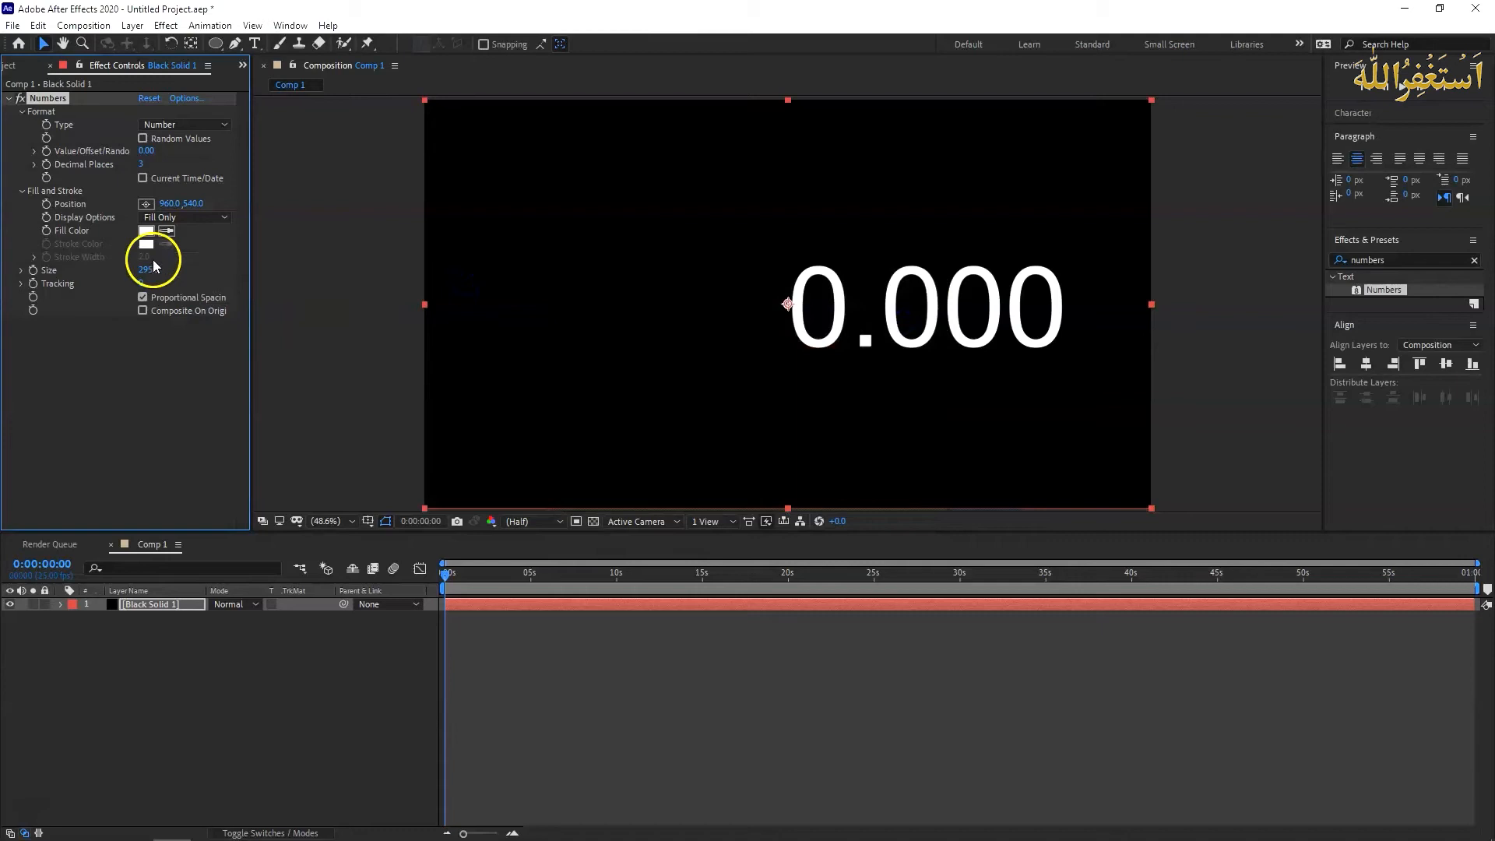
{"action": "left_click_drag", "start_coordinate": [173, 204], "coordinate": [106, 205]}
{"action": "left_click_drag", "start_coordinate": [148, 270], "coordinate": [273, 278]}
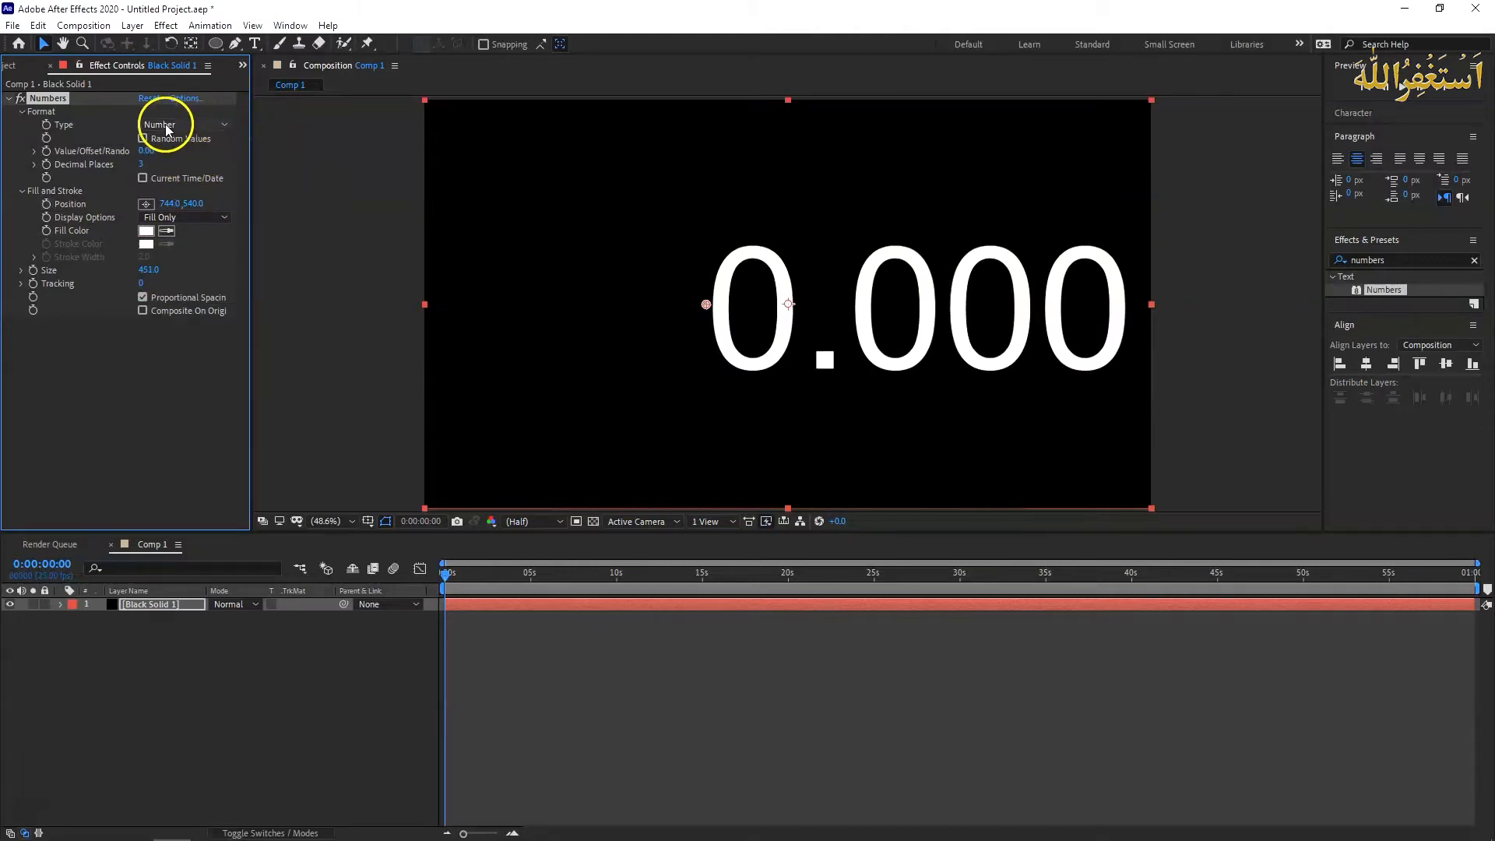
- Switch the number type to Timecode [25] and fit it in the frame with horizontal position 15 and size 338
{"action": "left_click", "coordinate": [216, 127]}
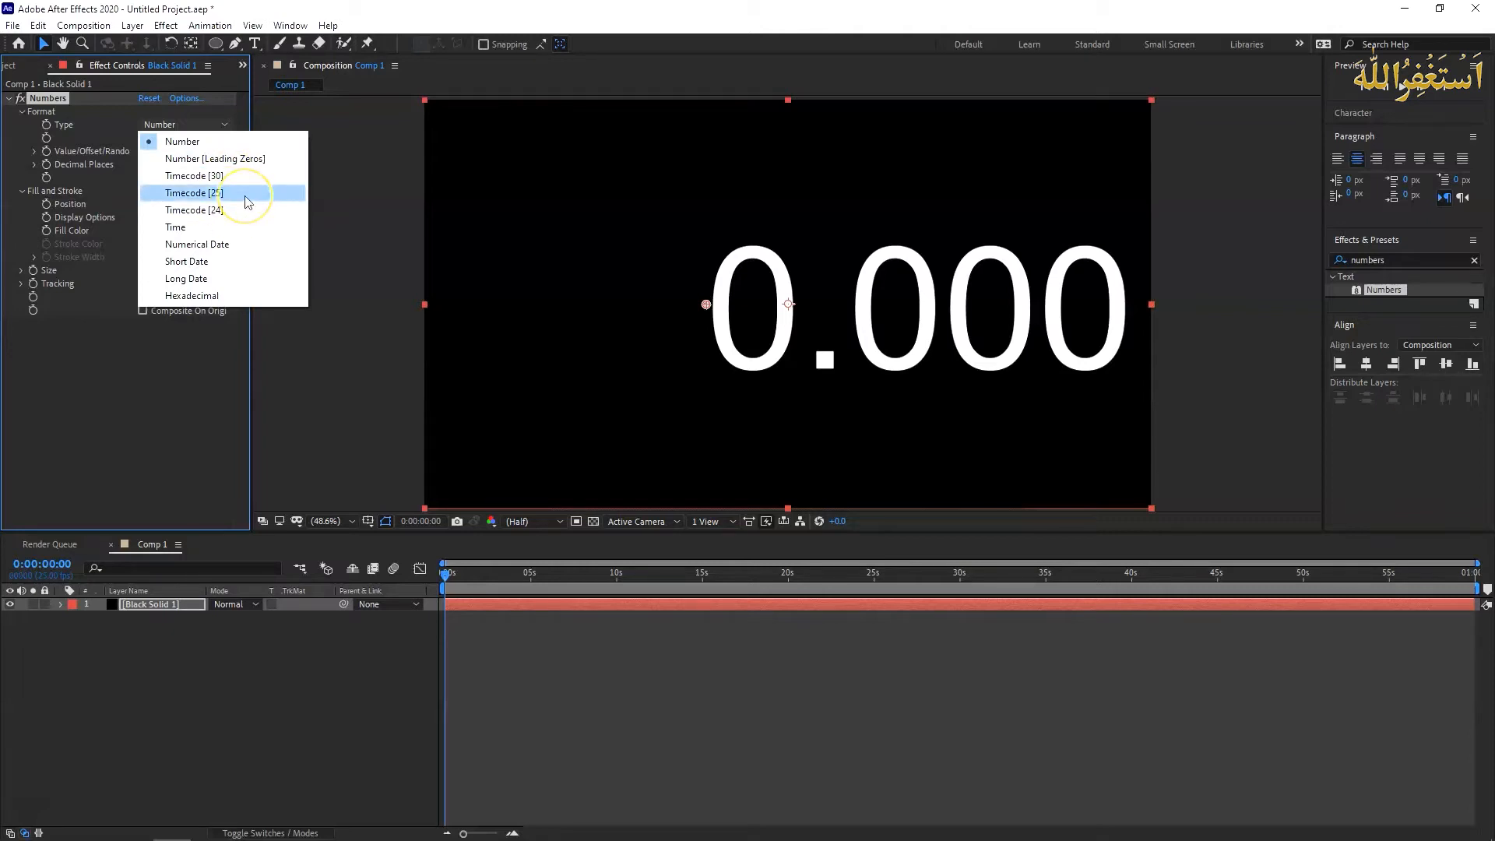
{"action": "left_click", "coordinate": [201, 195]}
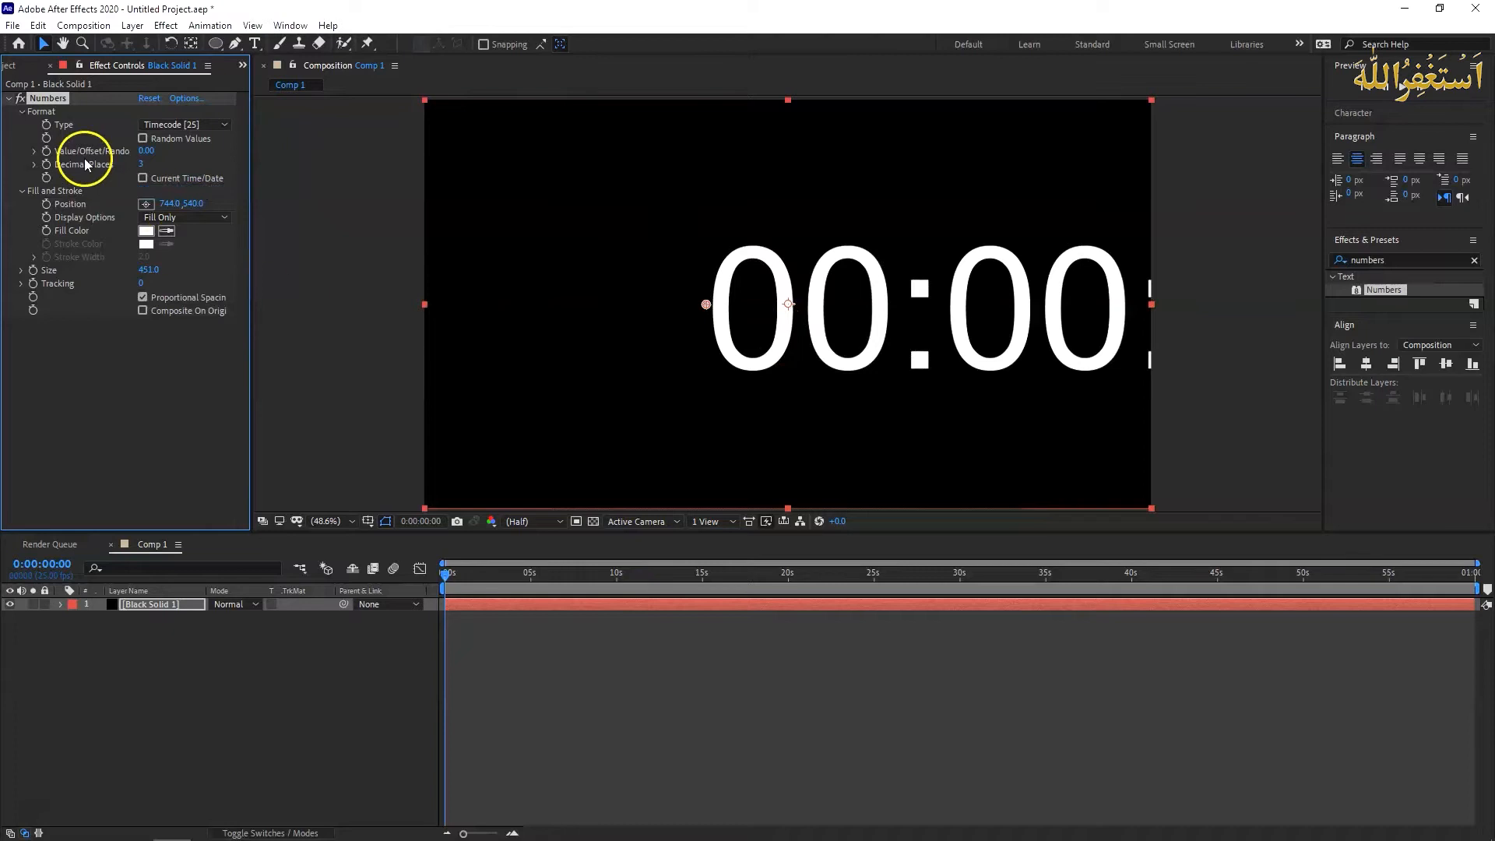
{"action": "left_click_drag", "start_coordinate": [173, 207], "coordinate": [2, 204]}
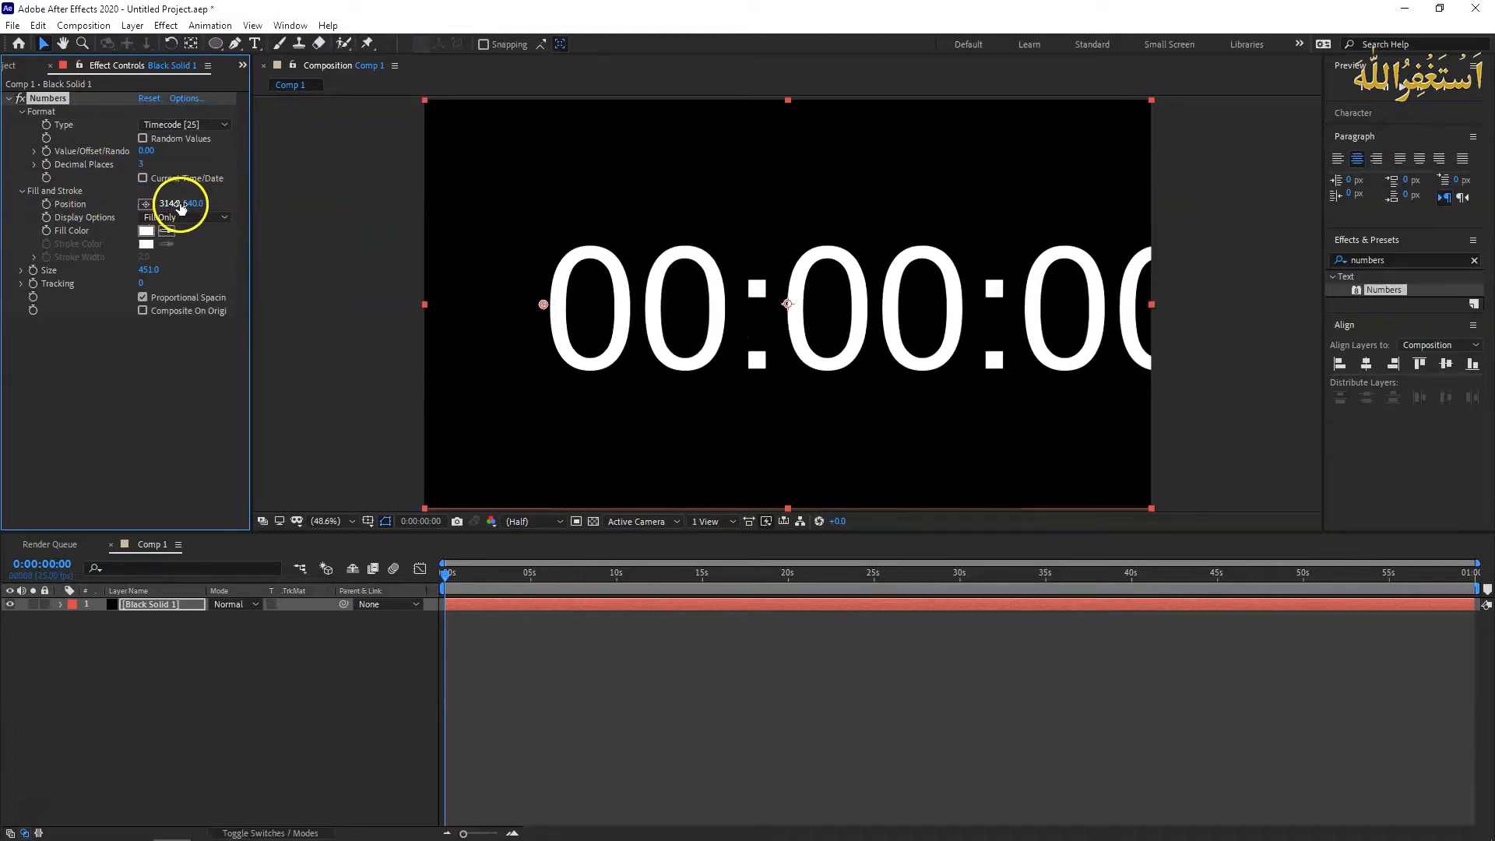
{"action": "left_click_drag", "start_coordinate": [170, 204], "coordinate": [6, 205]}
{"action": "left_click_drag", "start_coordinate": [166, 204], "coordinate": [109, 204]}
{"action": "left_click_drag", "start_coordinate": [148, 270], "coordinate": [57, 267]}
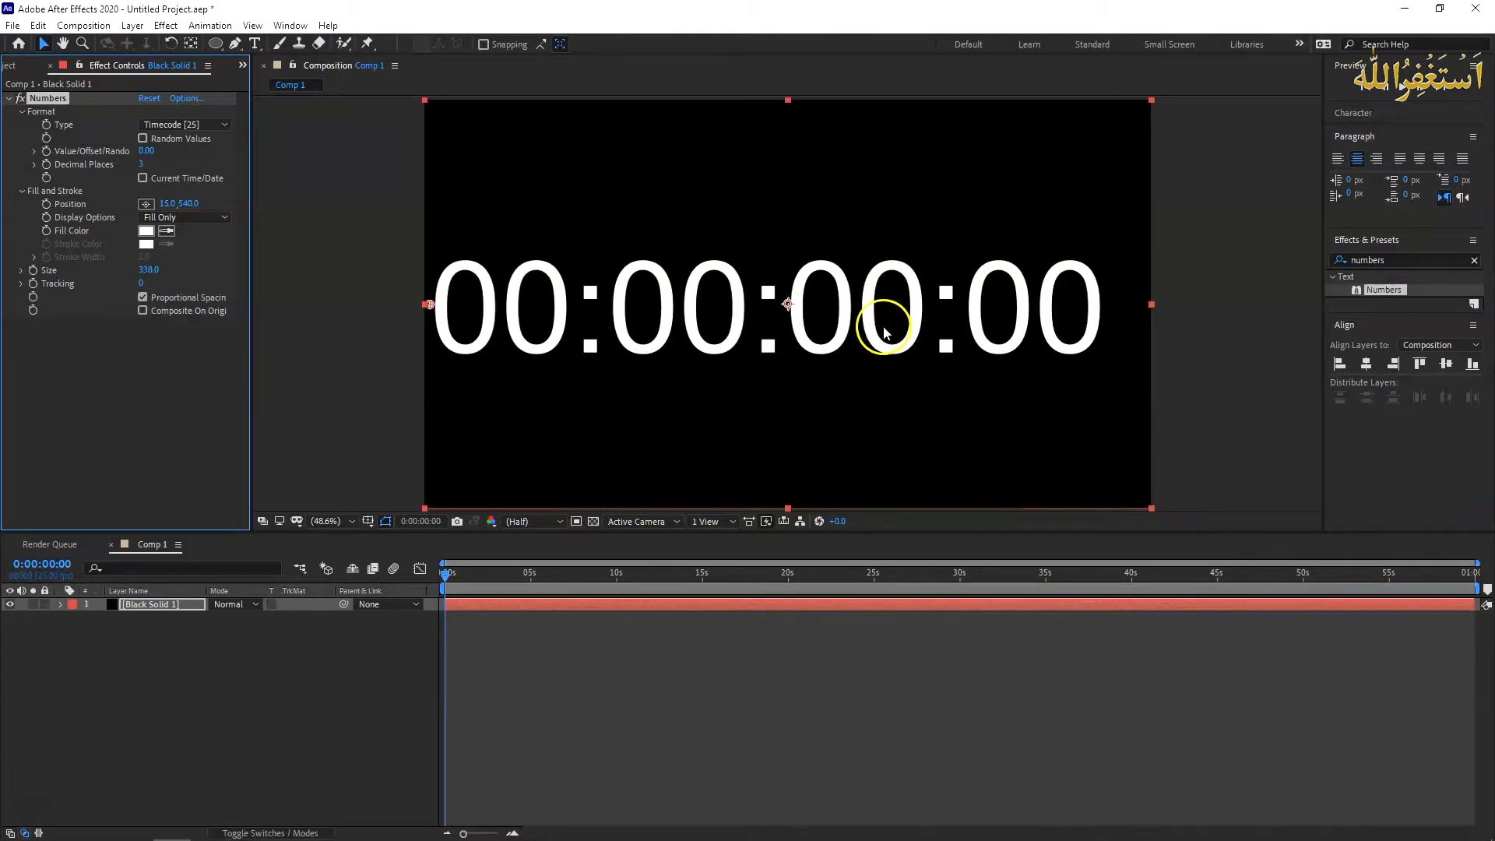
- Enlarge the timecode to size 433 and shift its horizontal position to -434, pushing the hours out of frame
{"action": "left_click", "coordinate": [875, 250]}
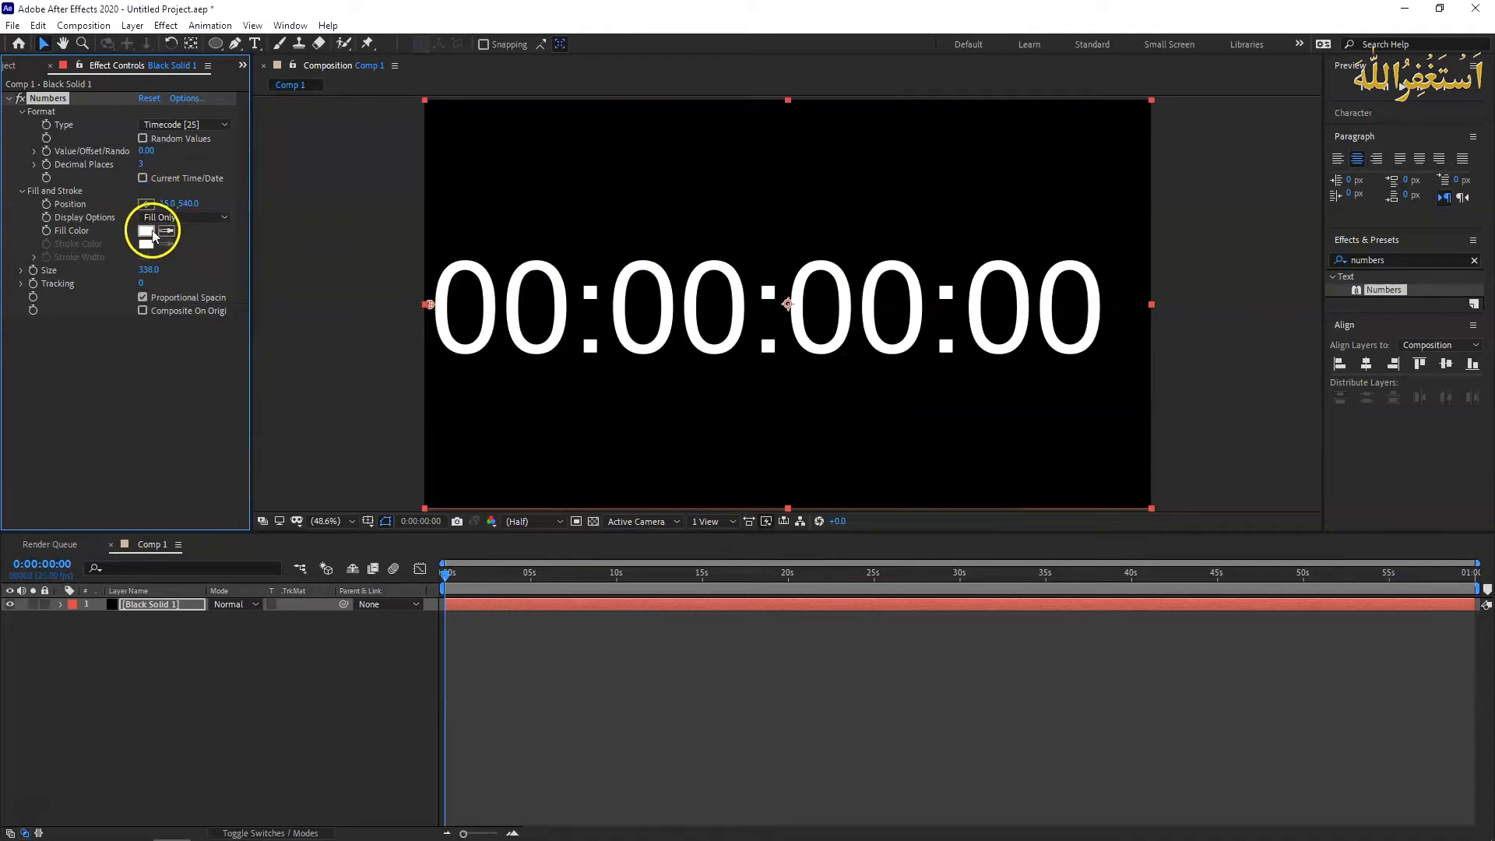
{"action": "left_click_drag", "start_coordinate": [142, 274], "coordinate": [936, 292]}
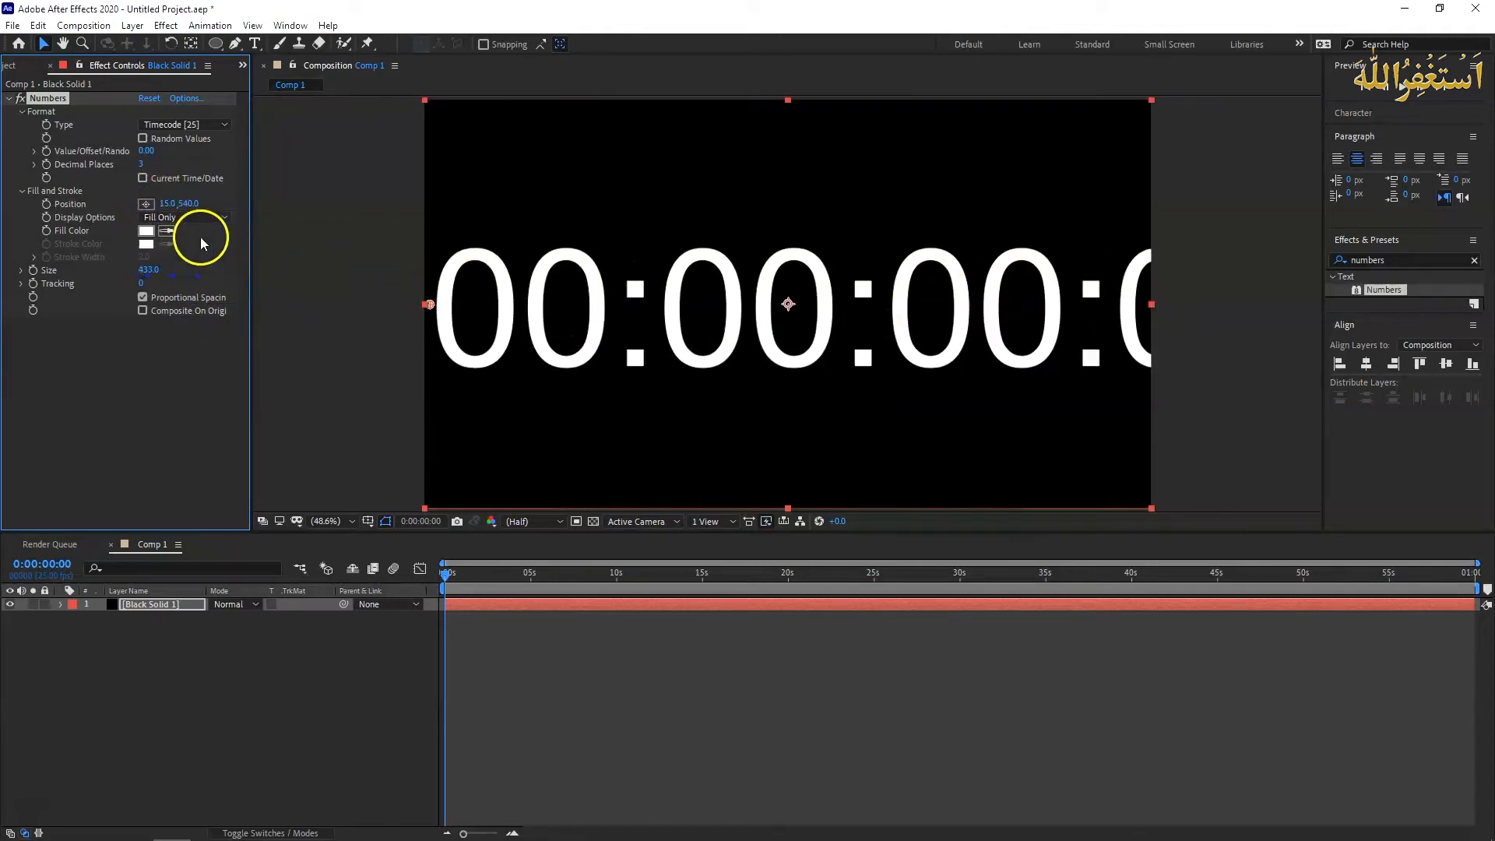
{"action": "left_click_drag", "start_coordinate": [166, 193], "coordinate": [166, 210]}
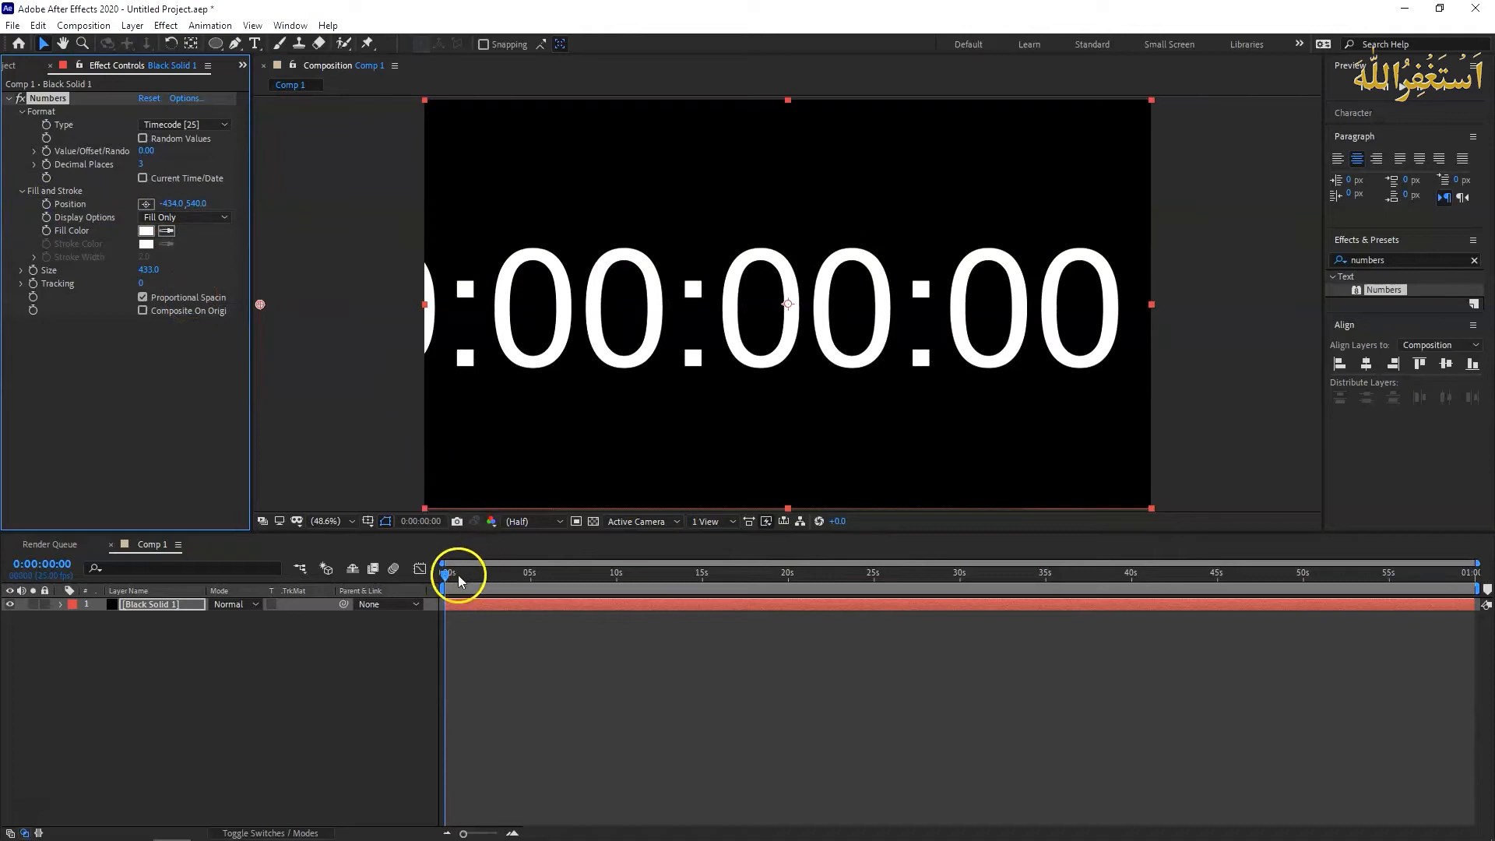
- Scrub through the full timer, and set the Numbers effect's size to 456 and its tracking to 16
{"action": "left_click_drag", "start_coordinate": [445, 577], "coordinate": [1486, 612]}
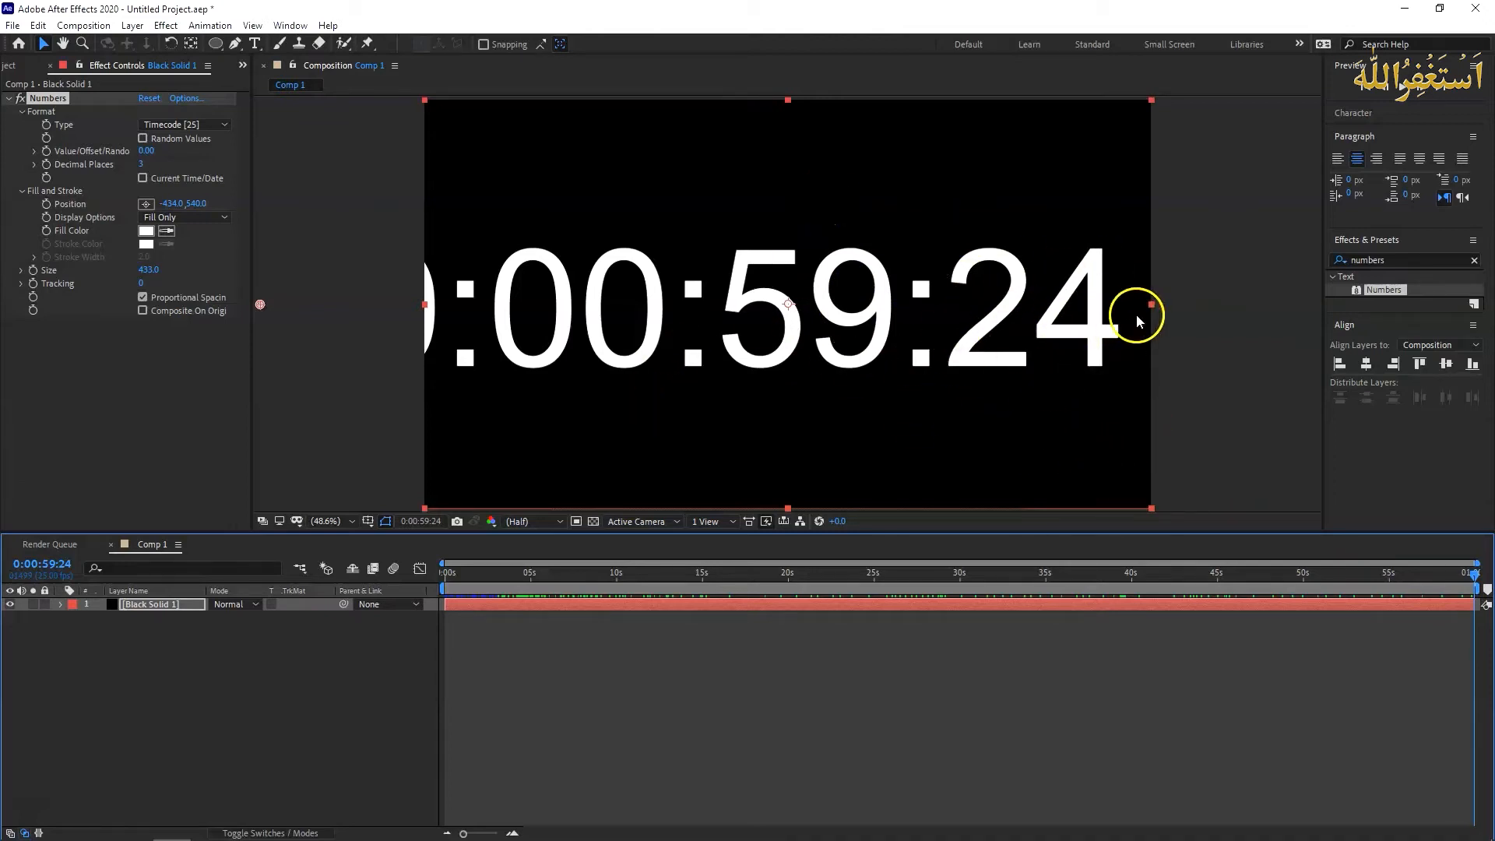
{"action": "left_click_drag", "start_coordinate": [1474, 577], "coordinate": [739, 583]}
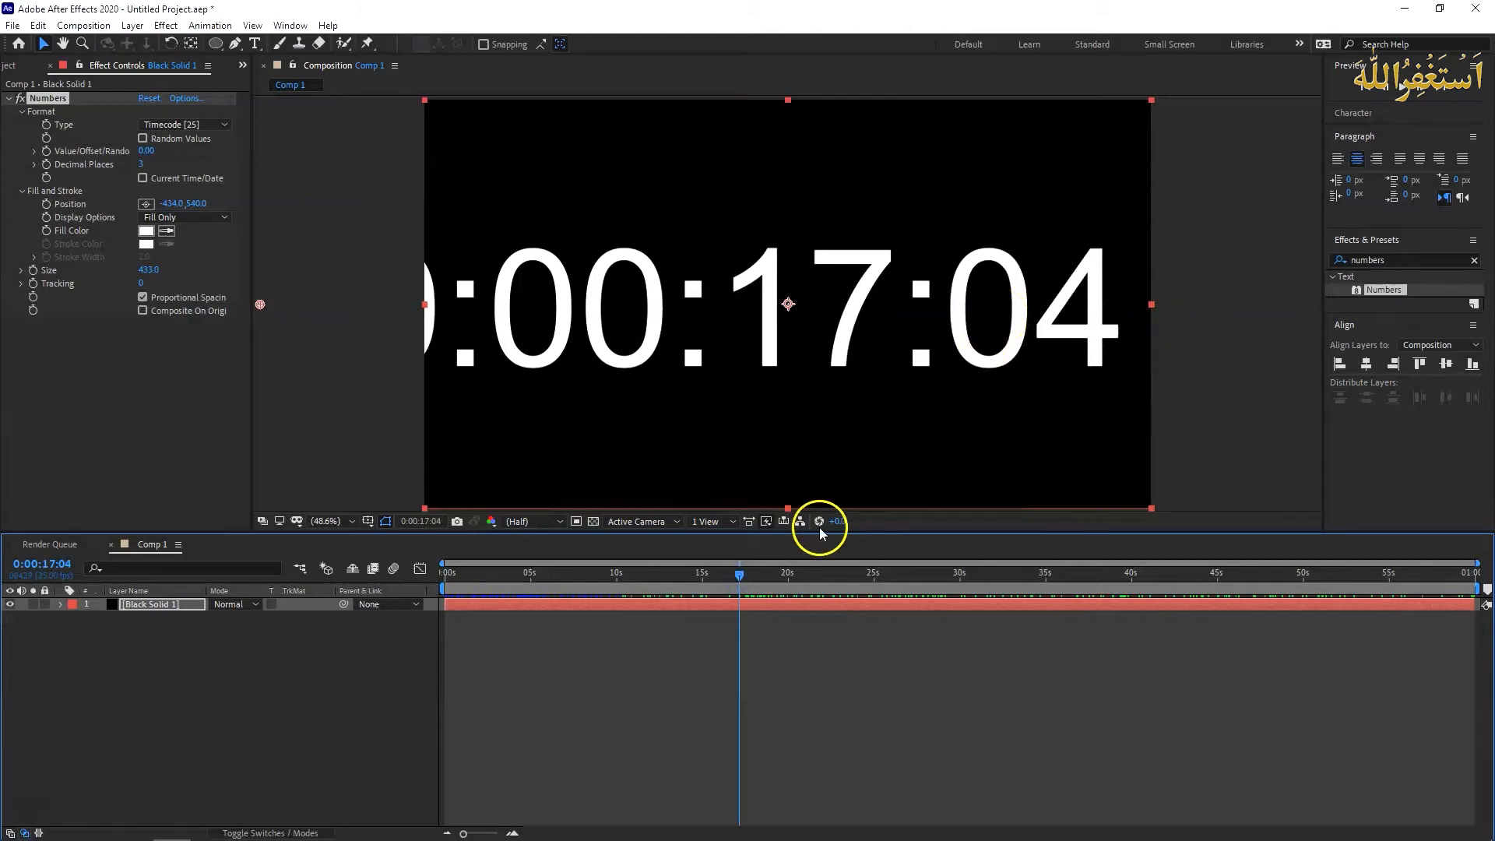
{"action": "left_click_drag", "start_coordinate": [744, 576], "coordinate": [526, 589]}
{"action": "left_click_drag", "start_coordinate": [146, 272], "coordinate": [147, 292]}
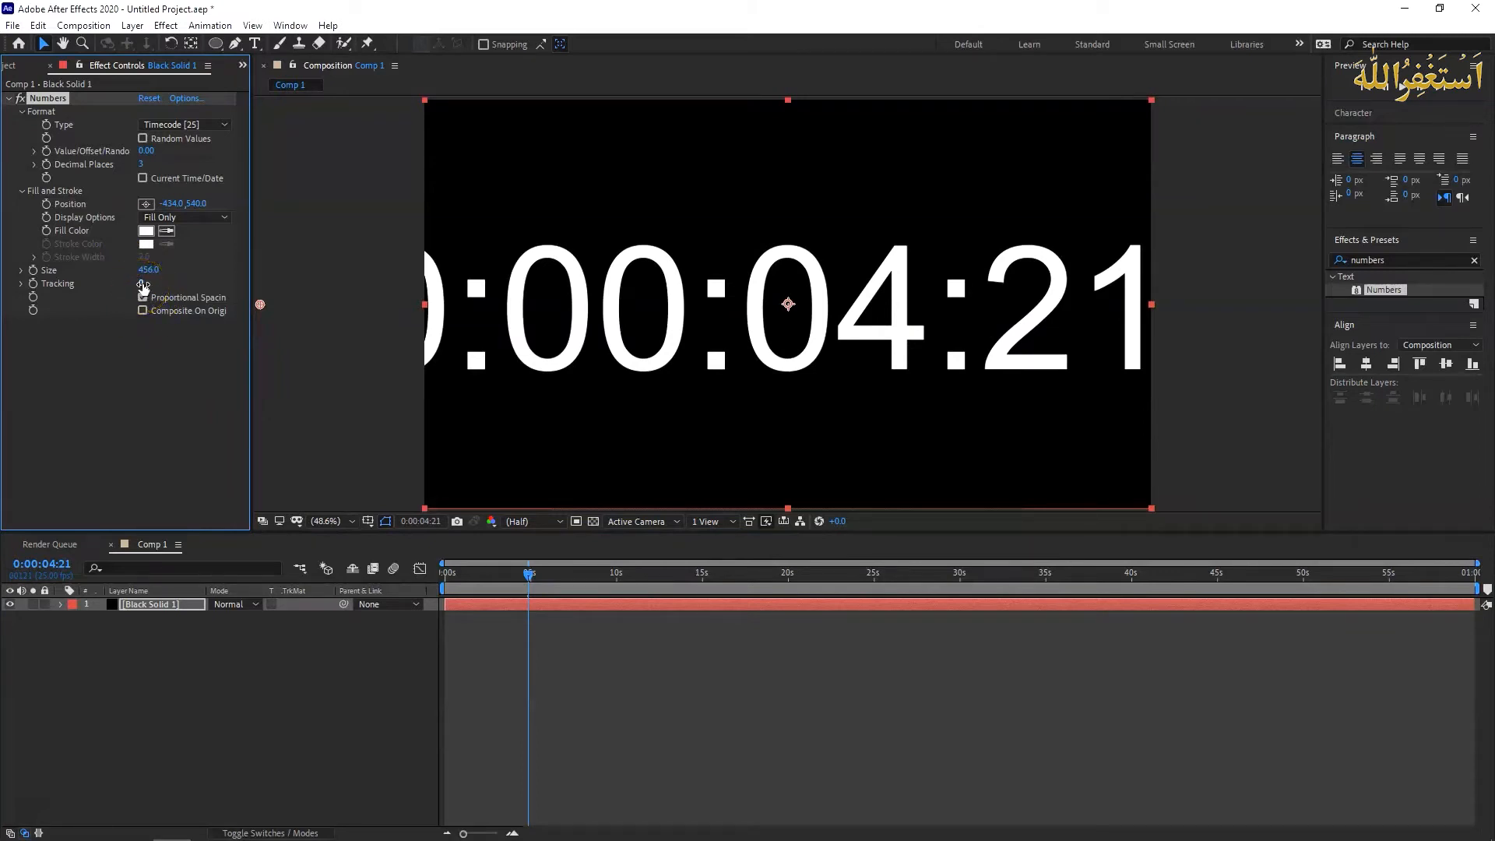
{"action": "left_click_drag", "start_coordinate": [143, 283], "coordinate": [156, 285]}
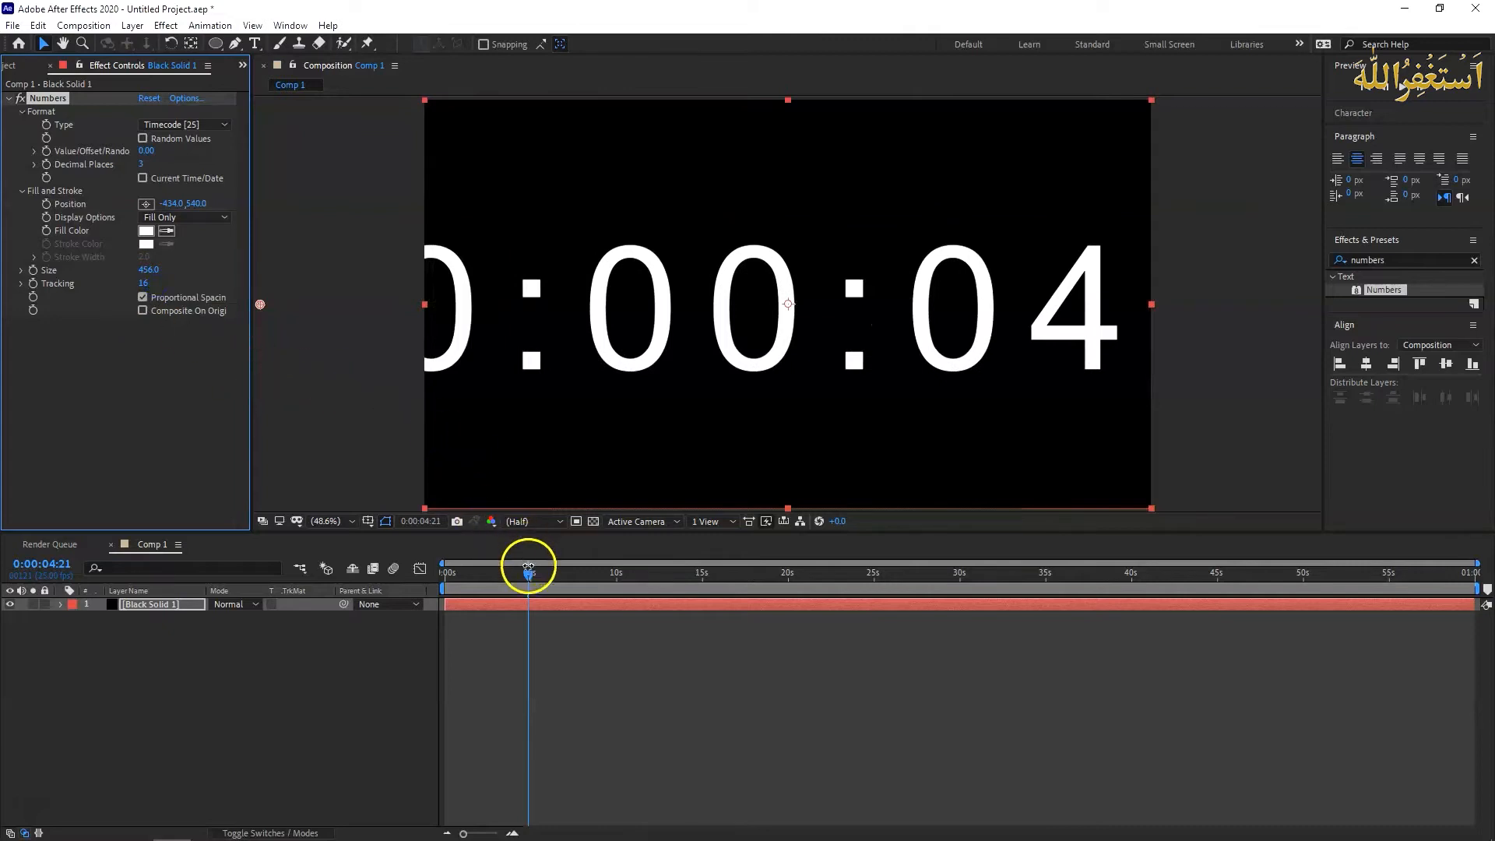
- Turn off proportional spacing for the timecode and scrub to 0:00:18:07 to check the digit spacing
{"action": "left_click_drag", "start_coordinate": [526, 575], "coordinate": [517, 578]}
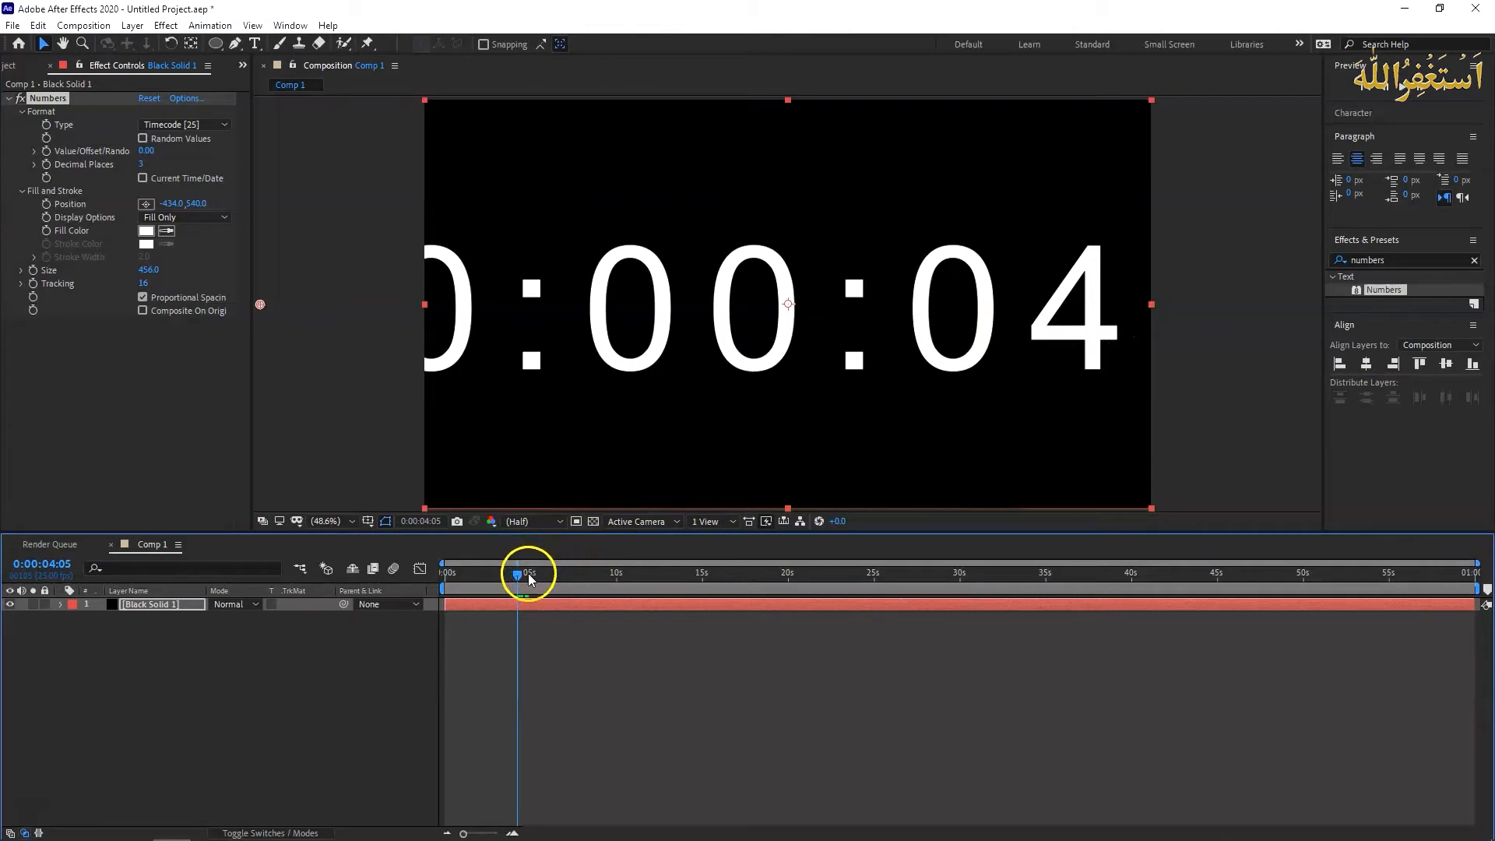
{"action": "left_click_drag", "start_coordinate": [517, 576], "coordinate": [607, 580]}
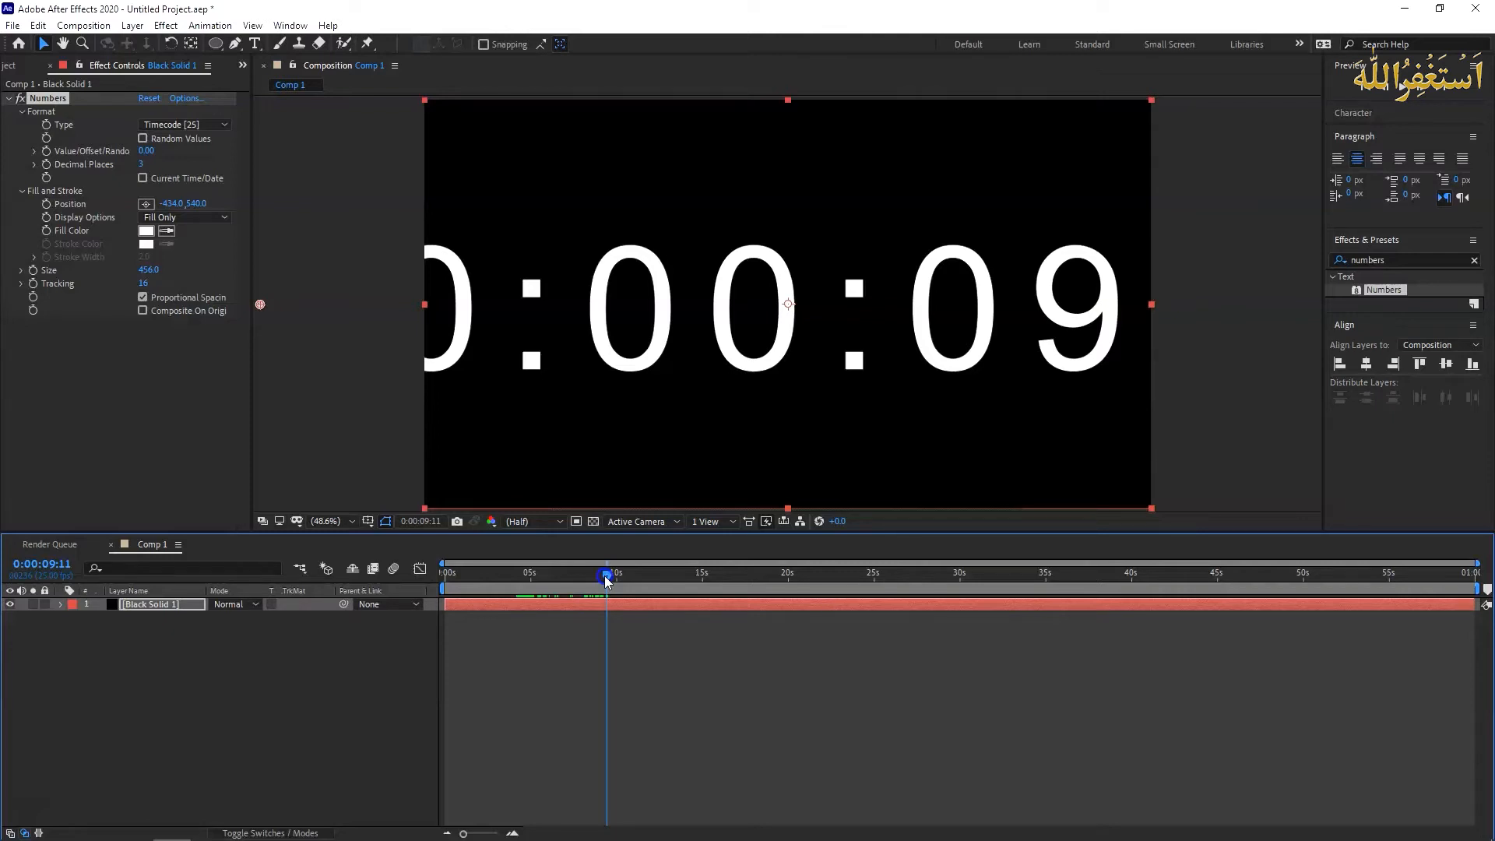
{"action": "left_click_drag", "start_coordinate": [608, 577], "coordinate": [639, 577]}
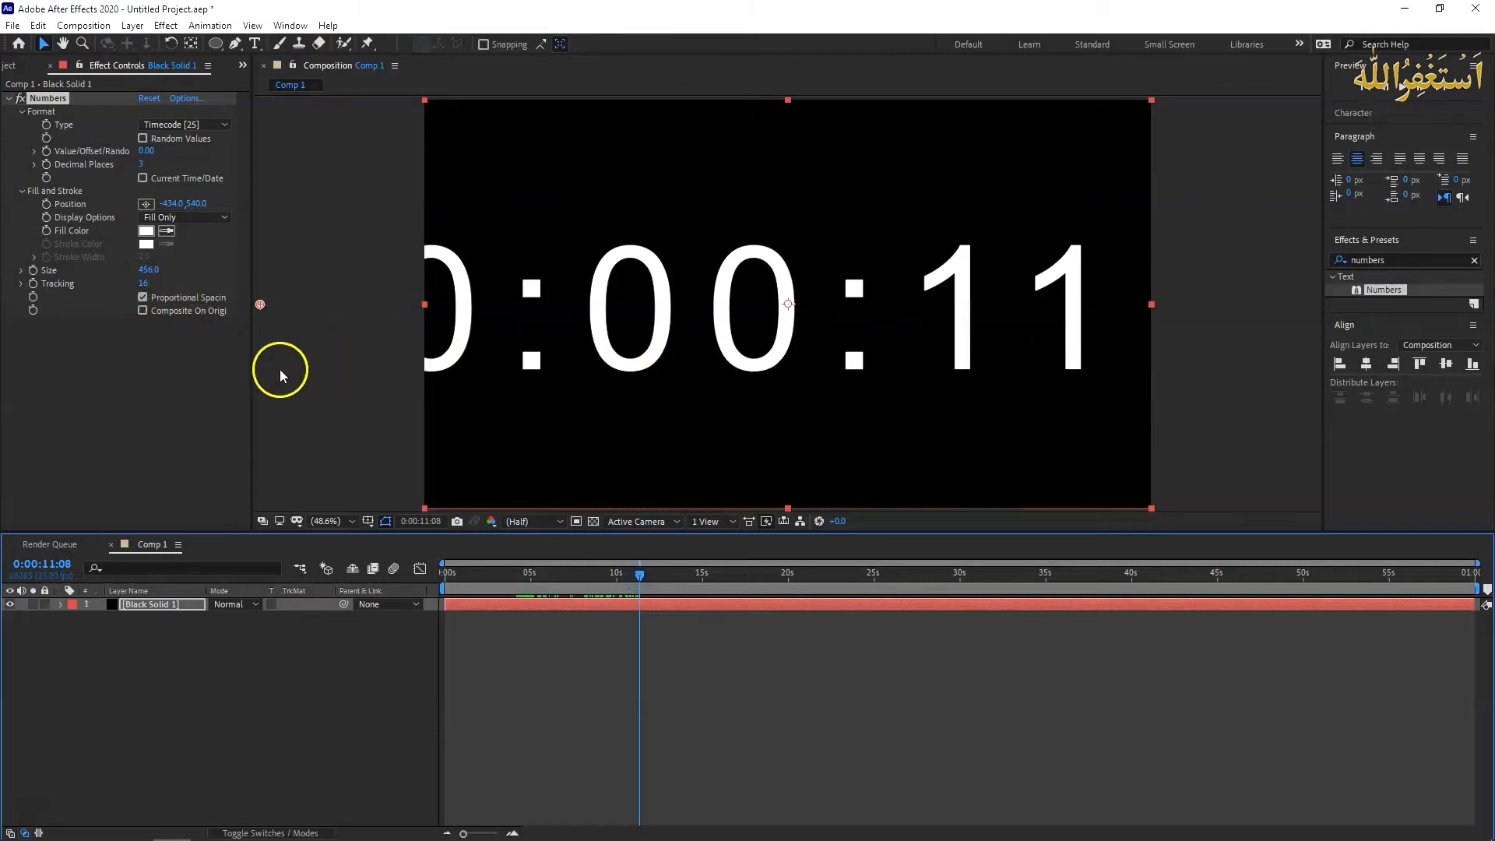
{"action": "left_click", "coordinate": [143, 297]}
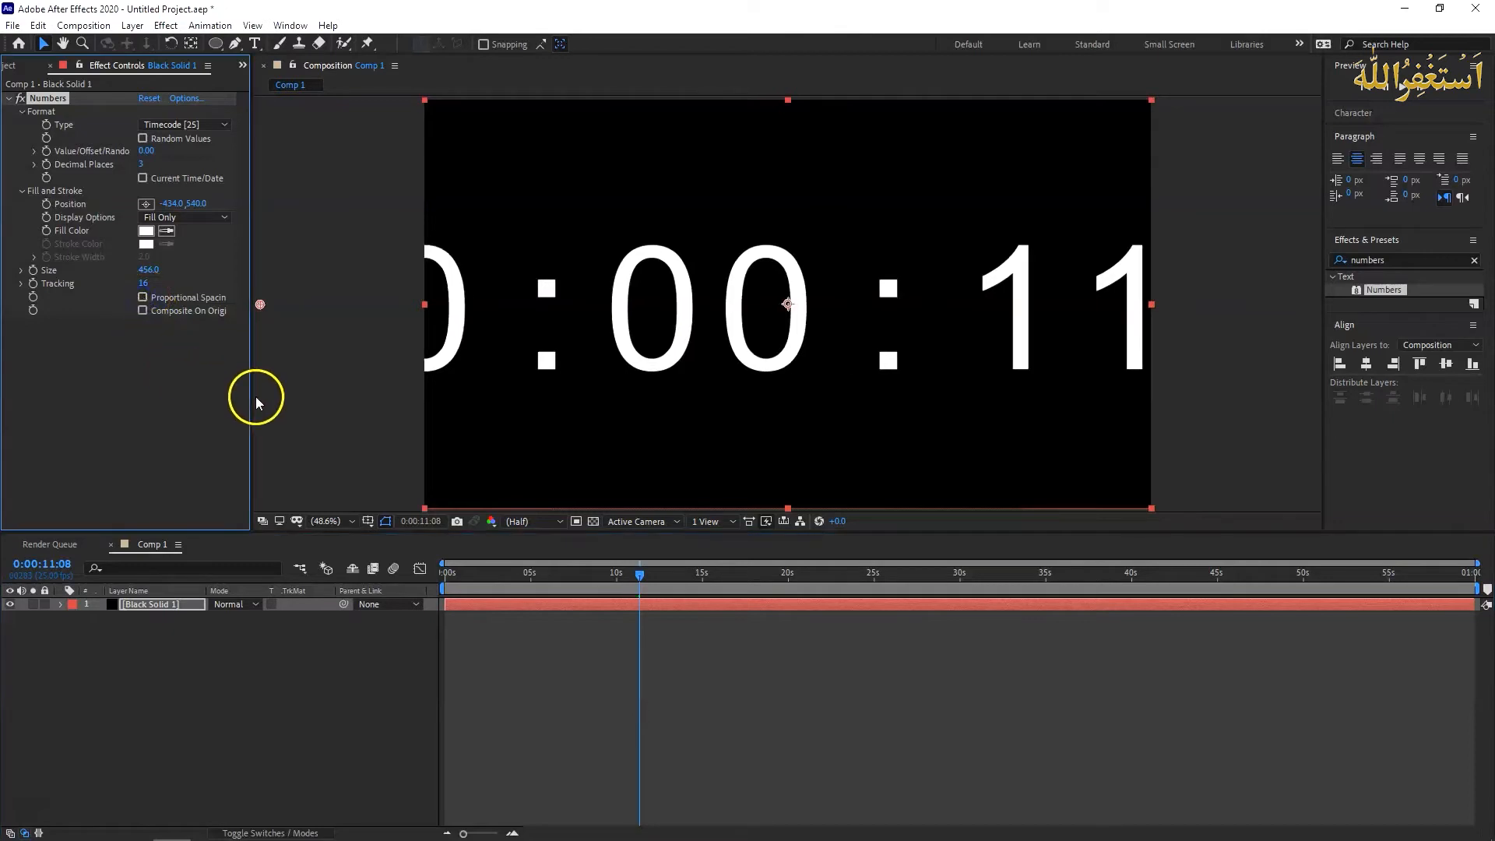
{"action": "left_click_drag", "start_coordinate": [640, 574], "coordinate": [759, 576]}
{"action": "left_click", "coordinate": [422, 418]}
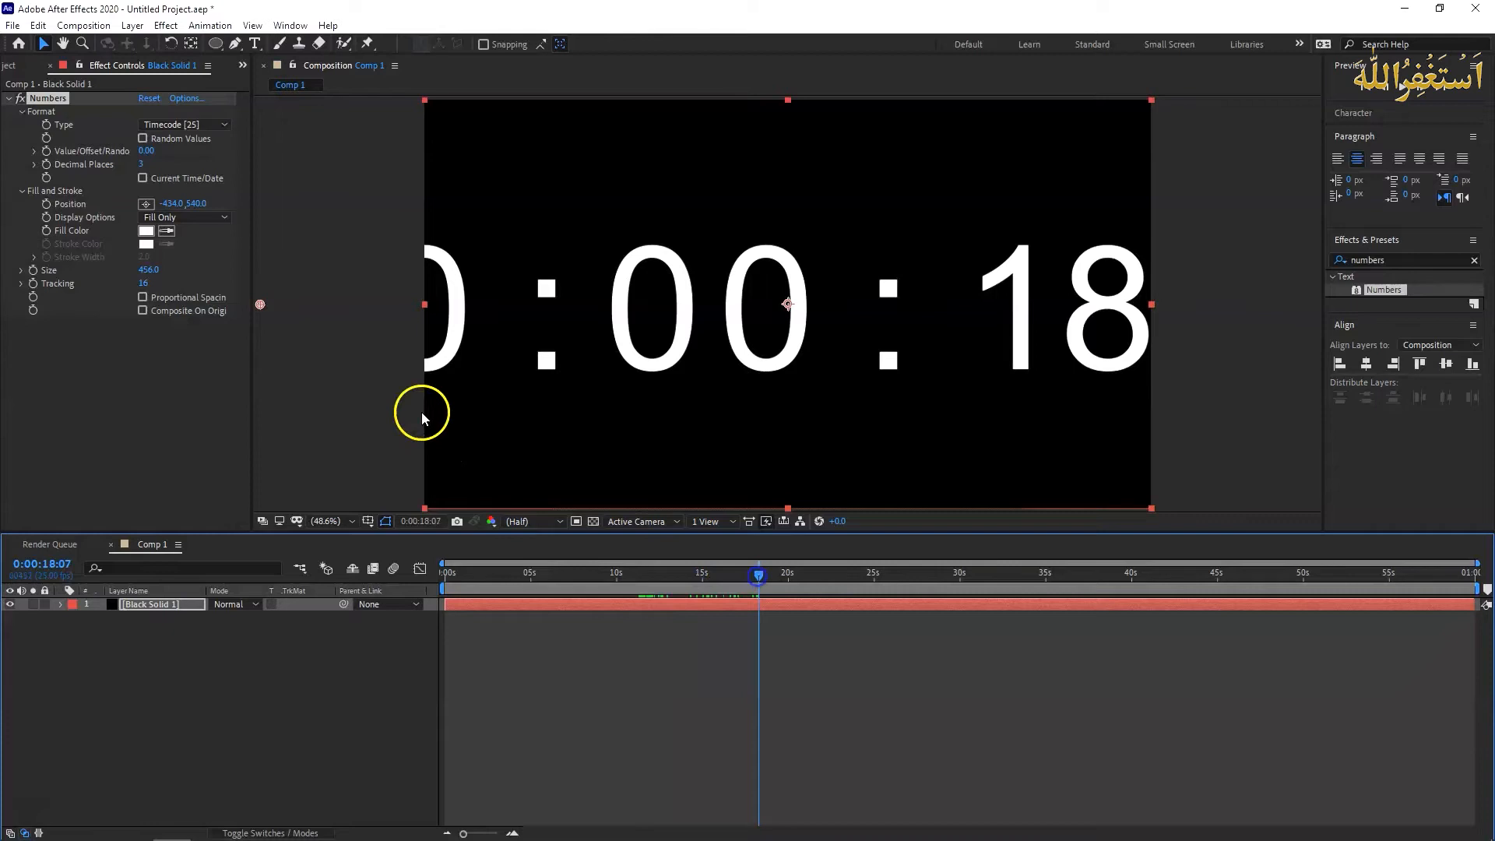
- Enlarge the timecode to size 538 and shift its horizontal position to -1623, bringing the seconds to the middle of the frame
{"action": "left_click_drag", "start_coordinate": [172, 204], "coordinate": [61, 215]}
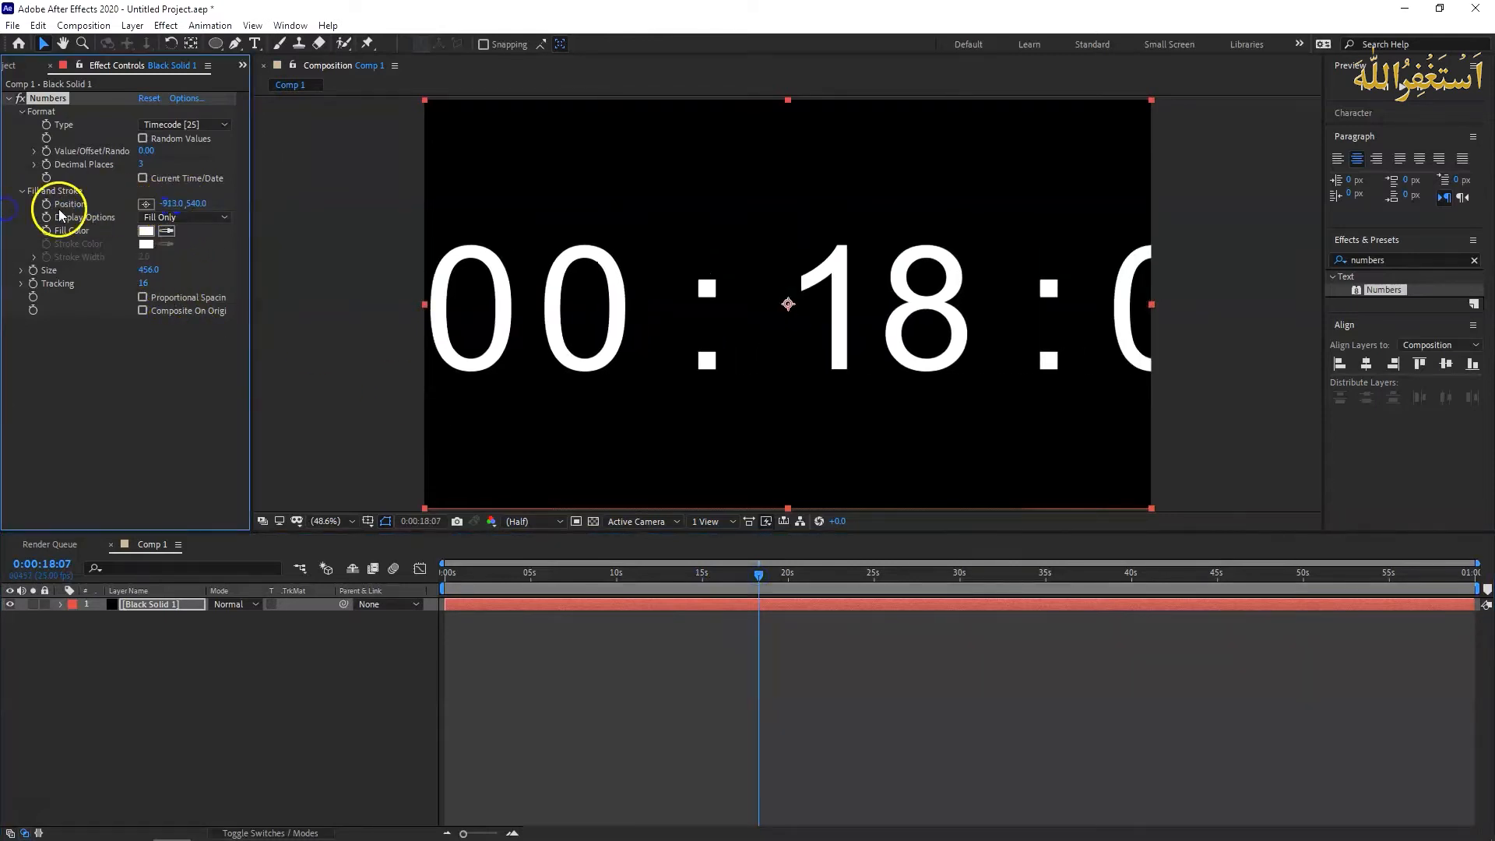
{"action": "left_click_drag", "start_coordinate": [176, 200], "coordinate": [9, 208]}
{"action": "left_click_drag", "start_coordinate": [181, 209], "coordinate": [152, 211]}
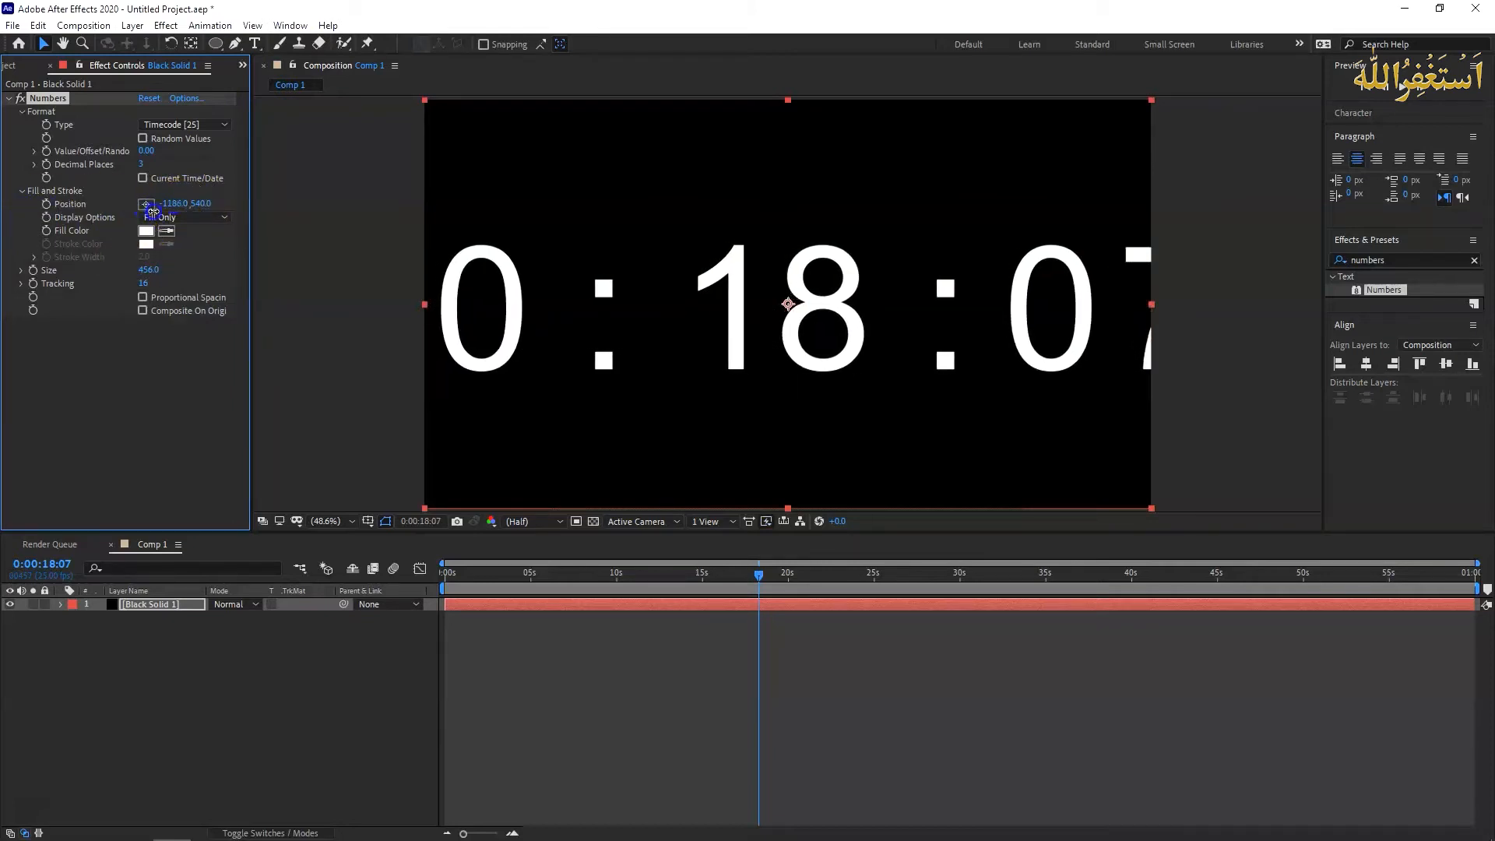
{"action": "left_click_drag", "start_coordinate": [148, 270], "coordinate": [207, 269]}
{"action": "left_click_drag", "start_coordinate": [176, 203], "coordinate": [130, 208]}
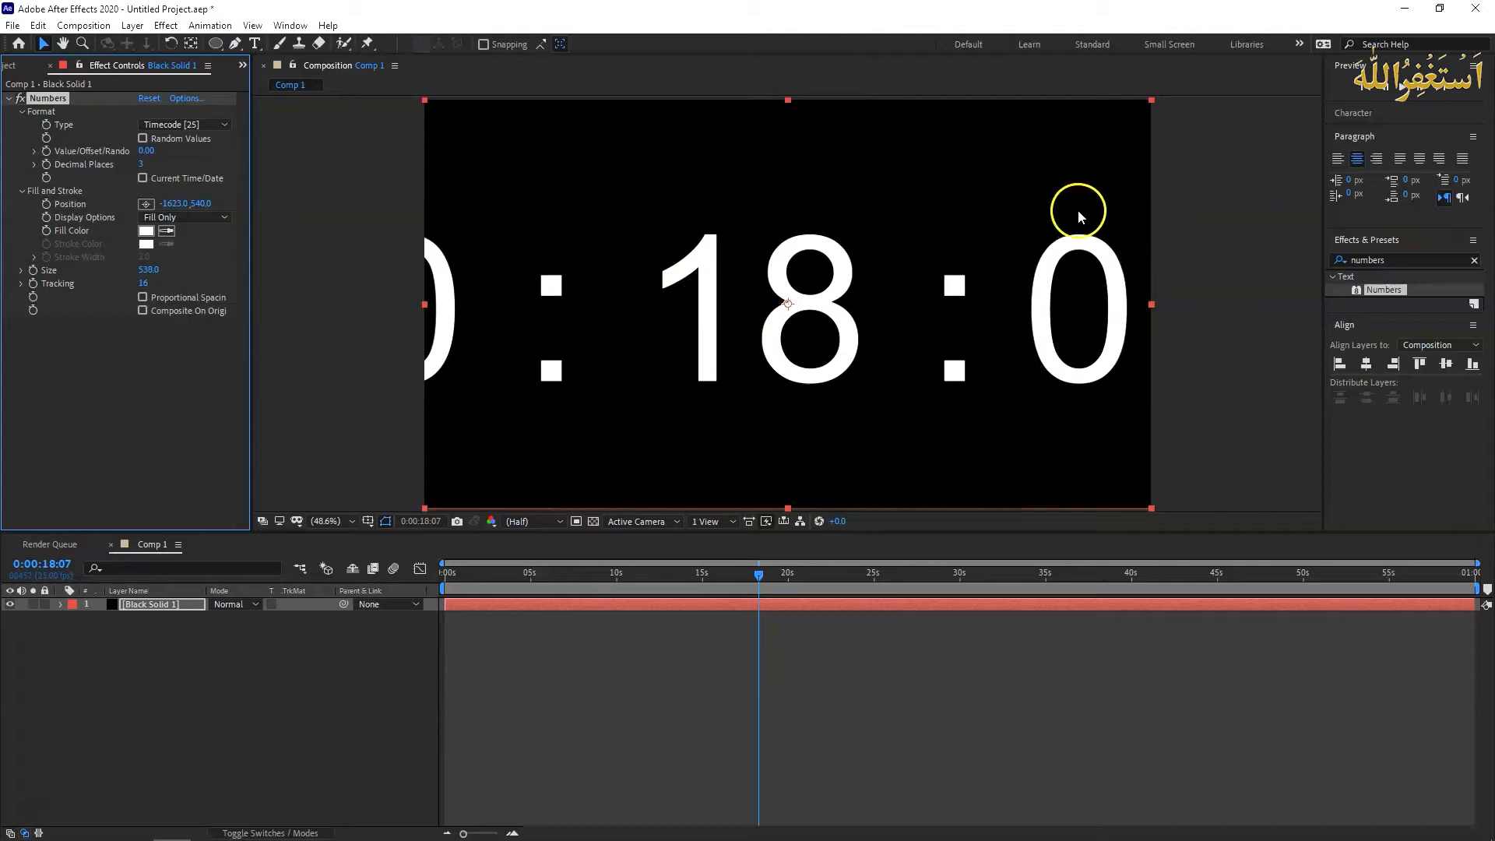
- With no layer selected, draw a red rectangle covering only the seconds digits as a new shape layer
{"action": "left_click", "coordinate": [166, 691]}
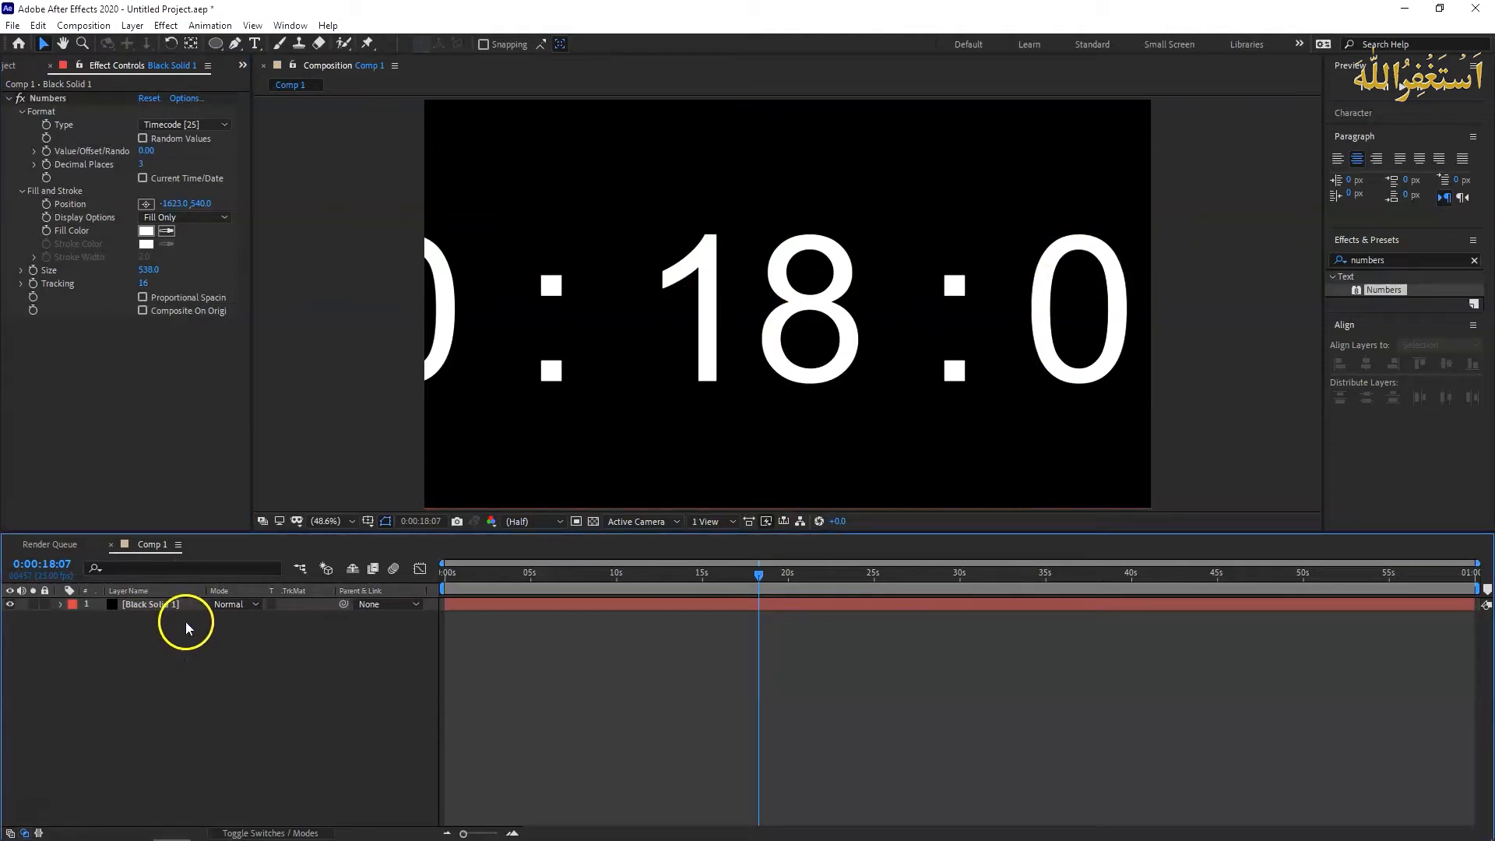
{"action": "left_click", "coordinate": [164, 609]}
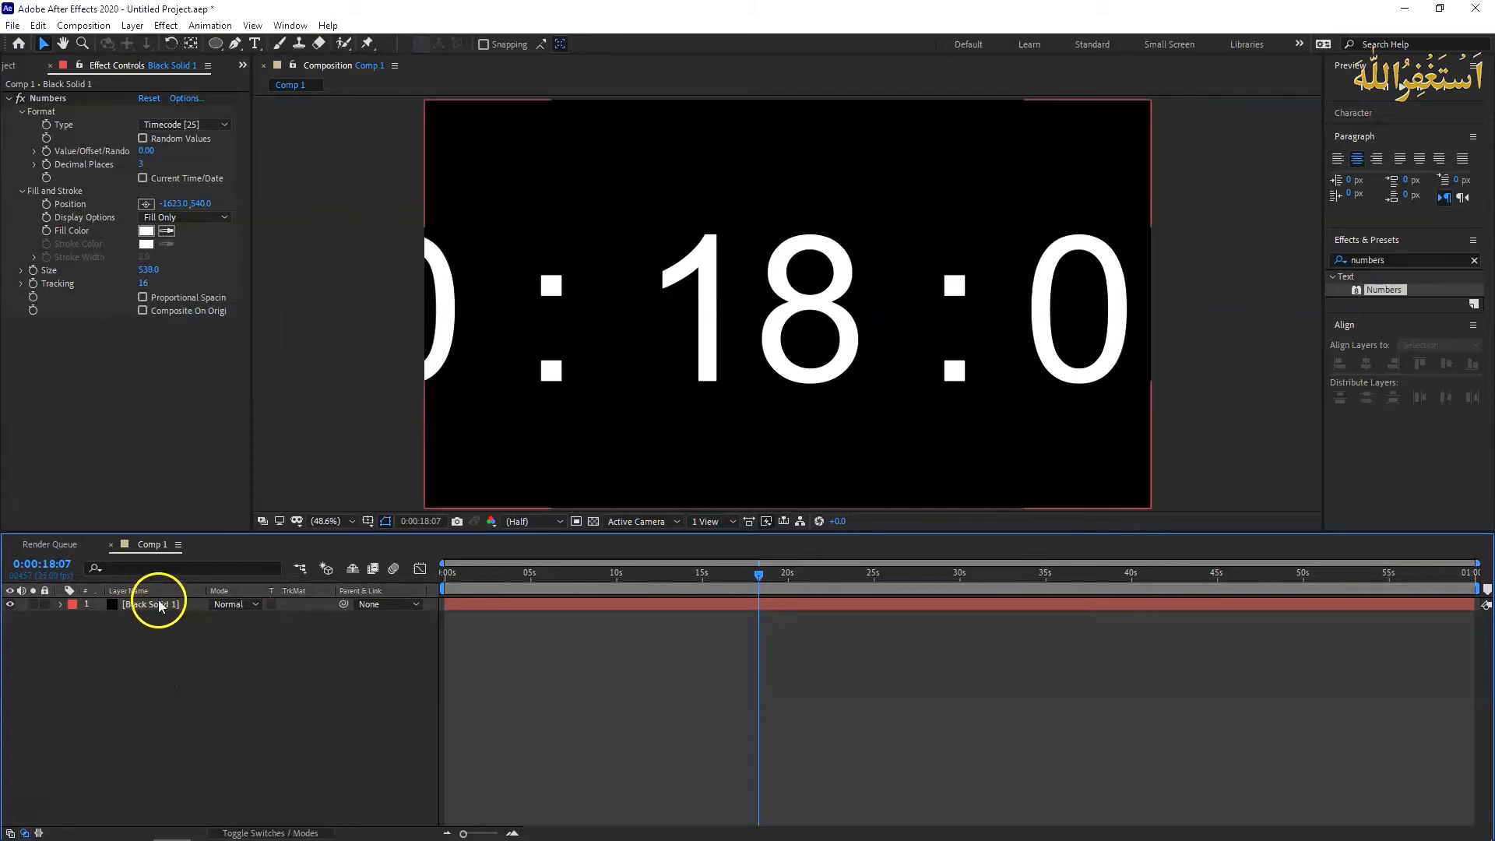
{"action": "left_click", "coordinate": [160, 640]}
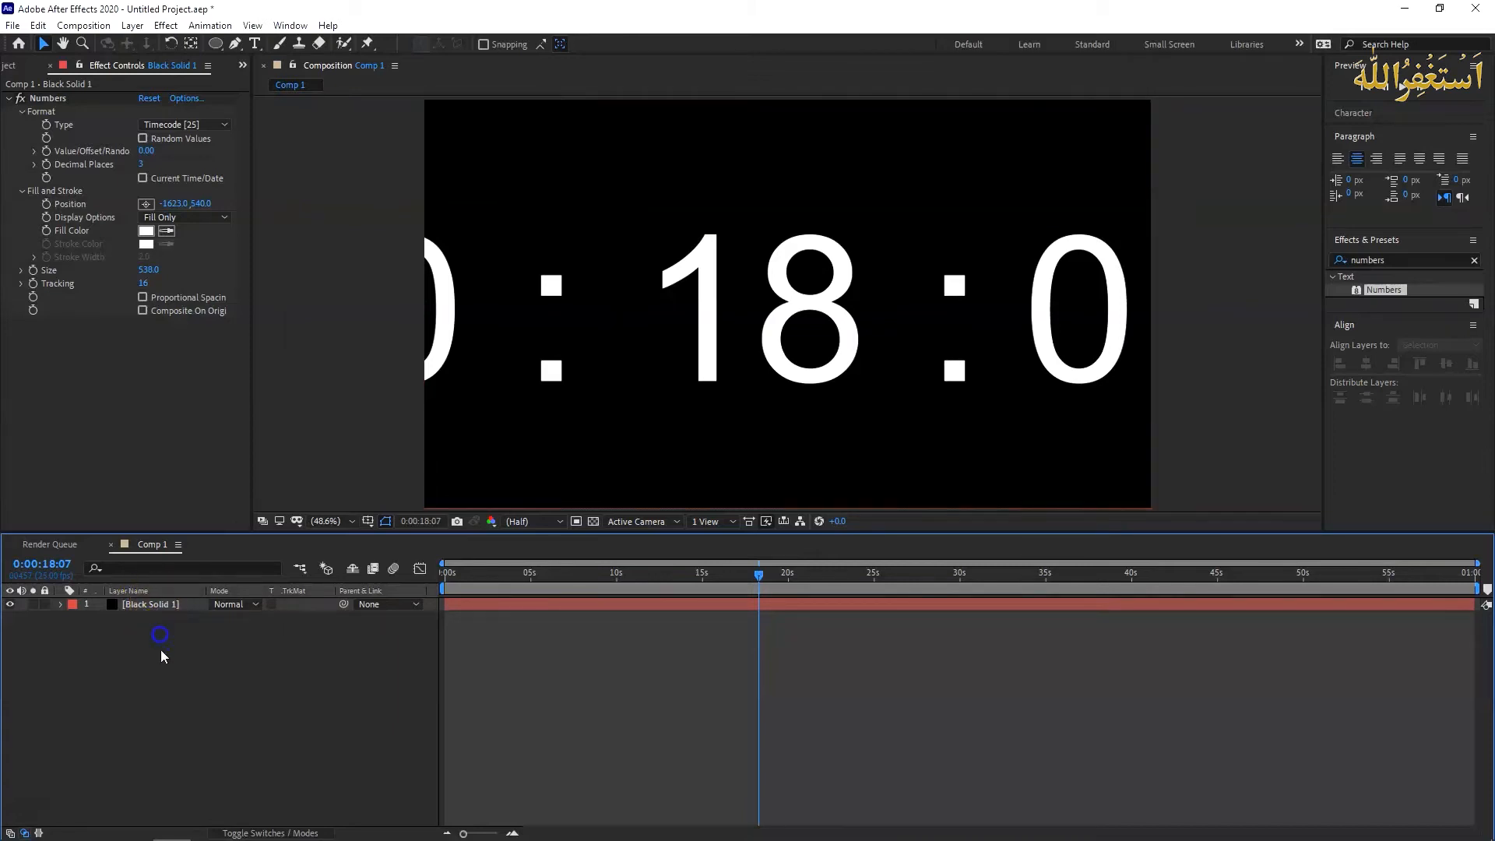
{"action": "left_click", "coordinate": [222, 45]}
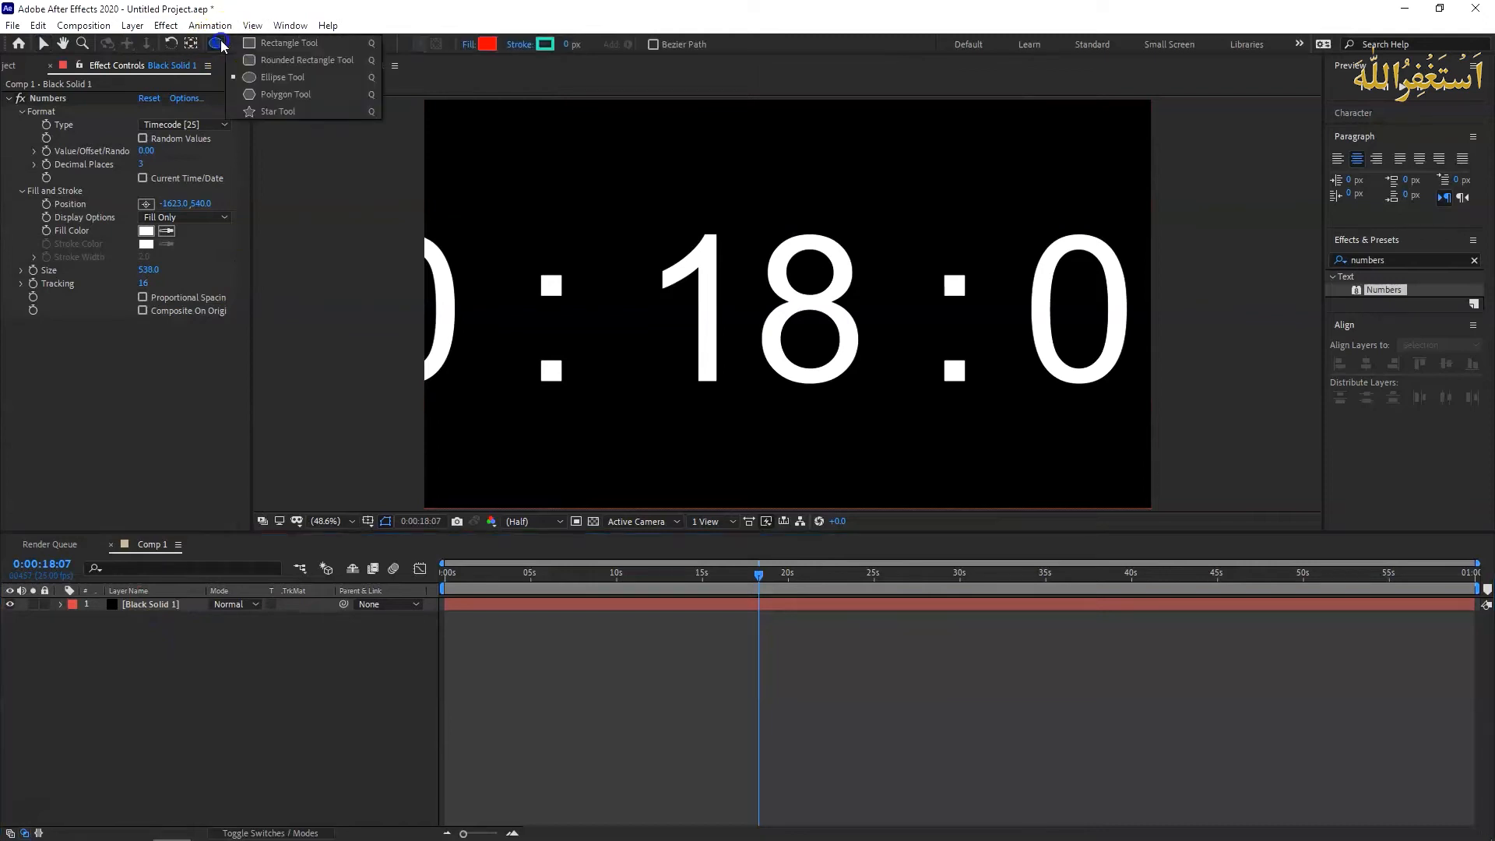
{"action": "left_click", "coordinate": [270, 47]}
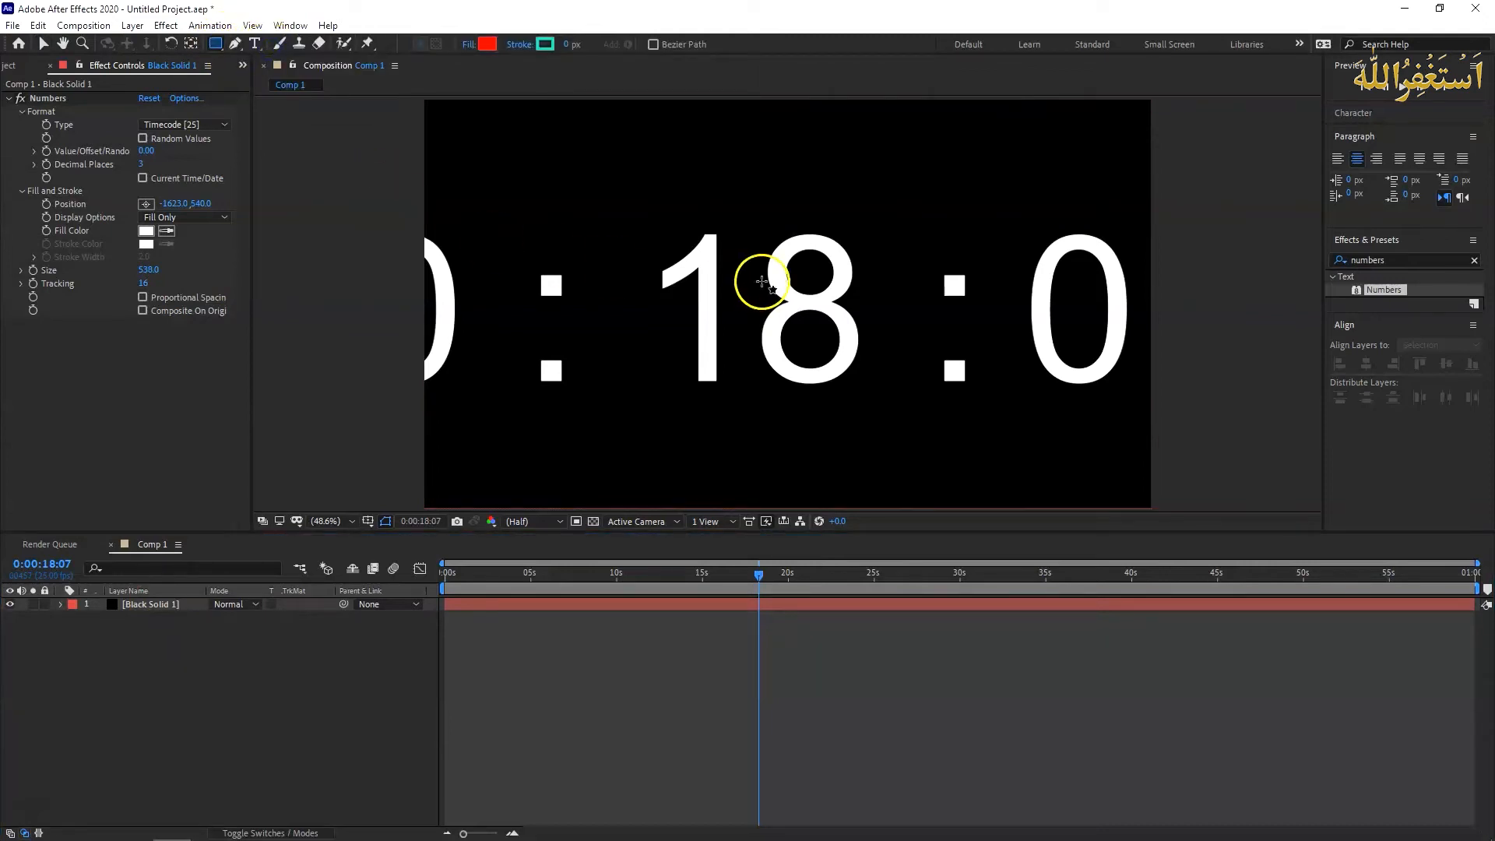
{"action": "mouse_move", "coordinate": [618, 199]}
{"action": "left_mouse_down"}
{"action": "mouse_move", "coordinate": [703, 306]}
{"action": "mouse_move", "coordinate": [919, 446]}
{"action": "left_mouse_up"}
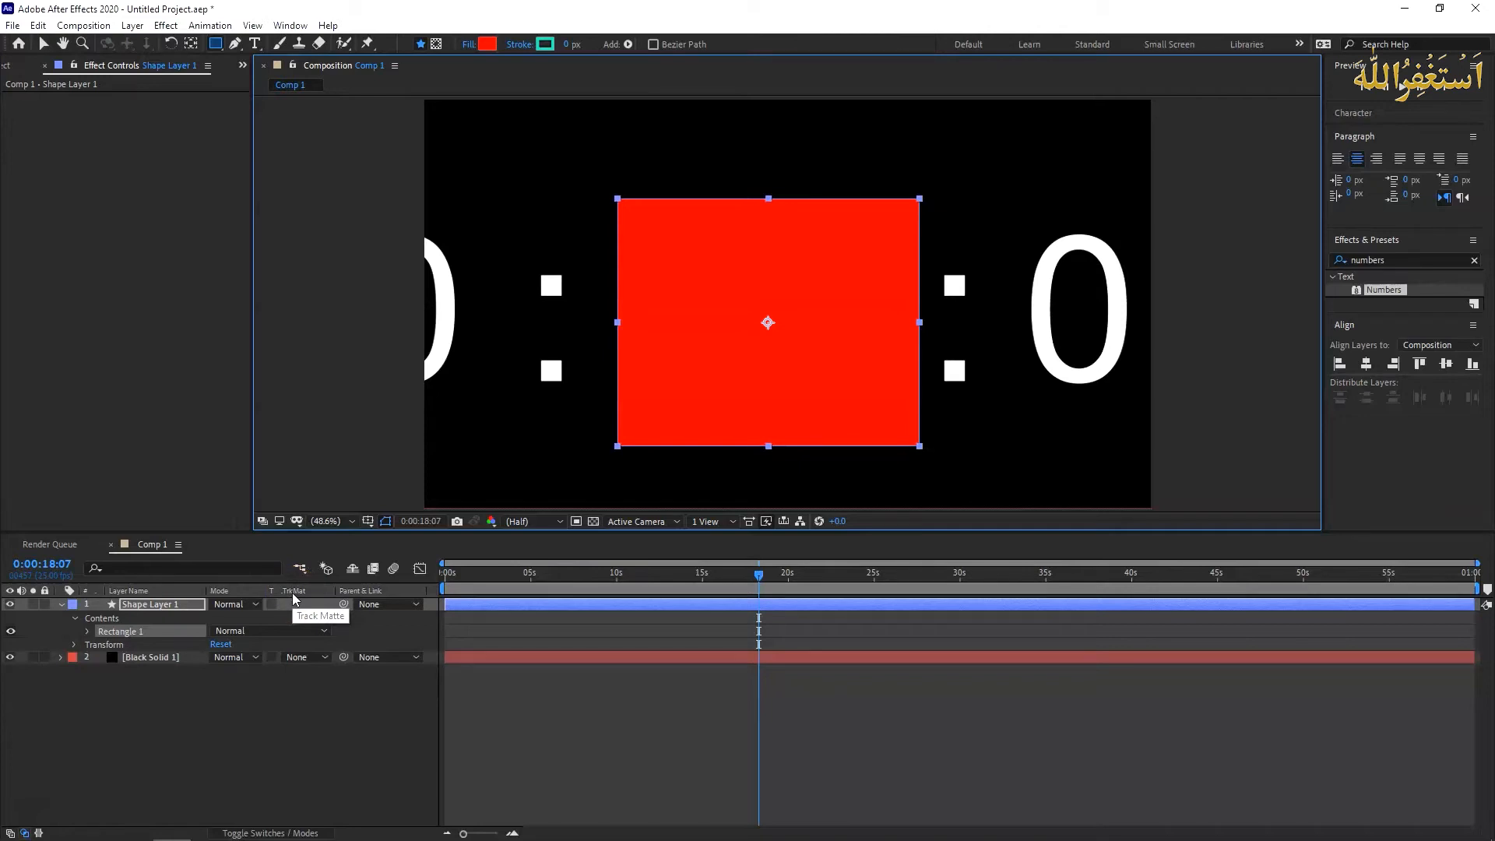
- Set the black solid's track matte to Alpha Matte "Shape Layer 1" and scrub through the composition to check the seconds
{"action": "key", "text": "F4"}
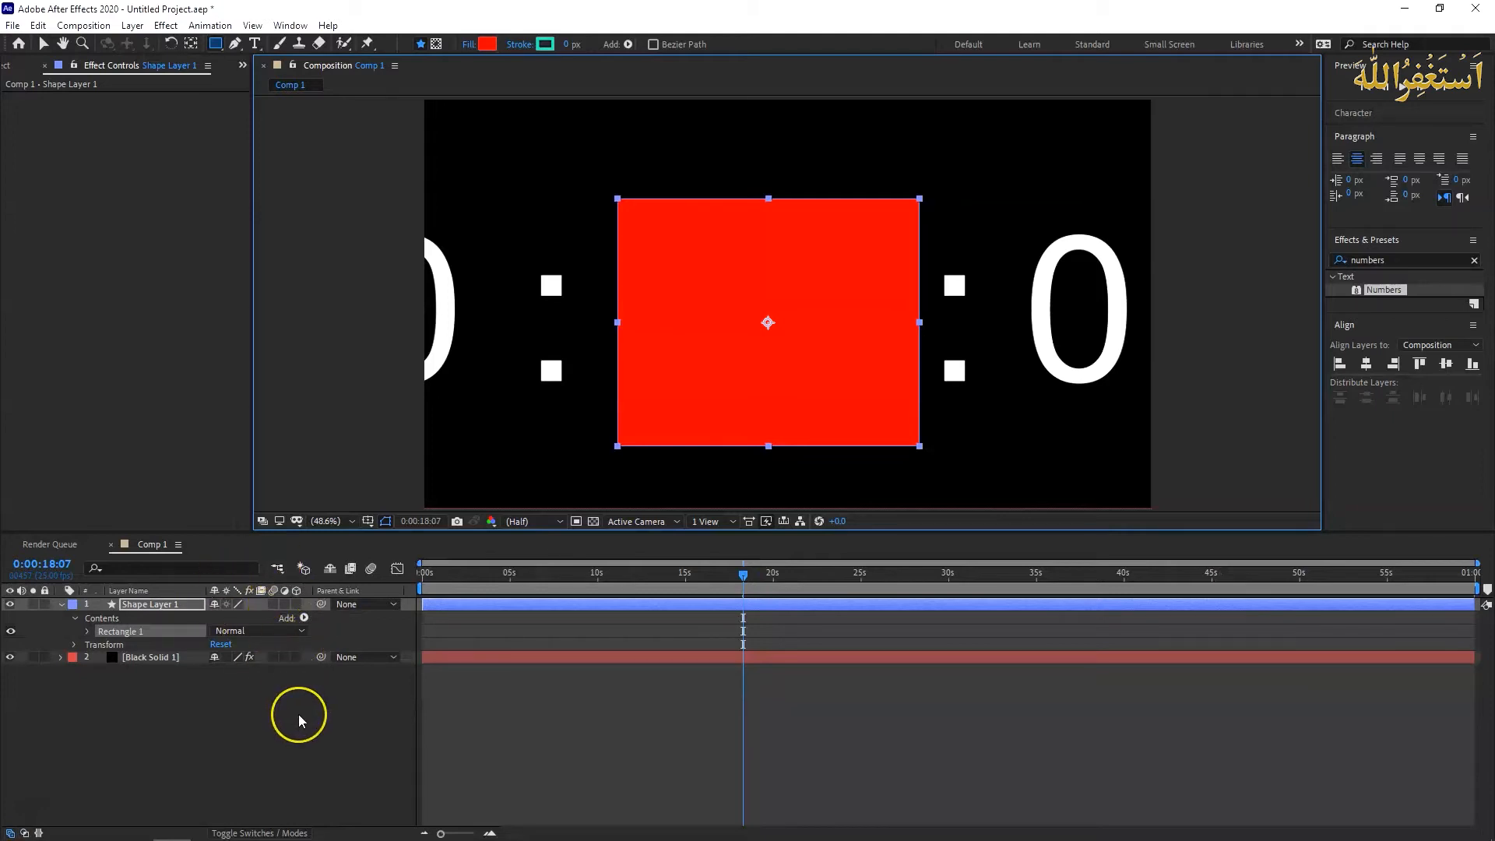
{"action": "key", "text": "F4"}
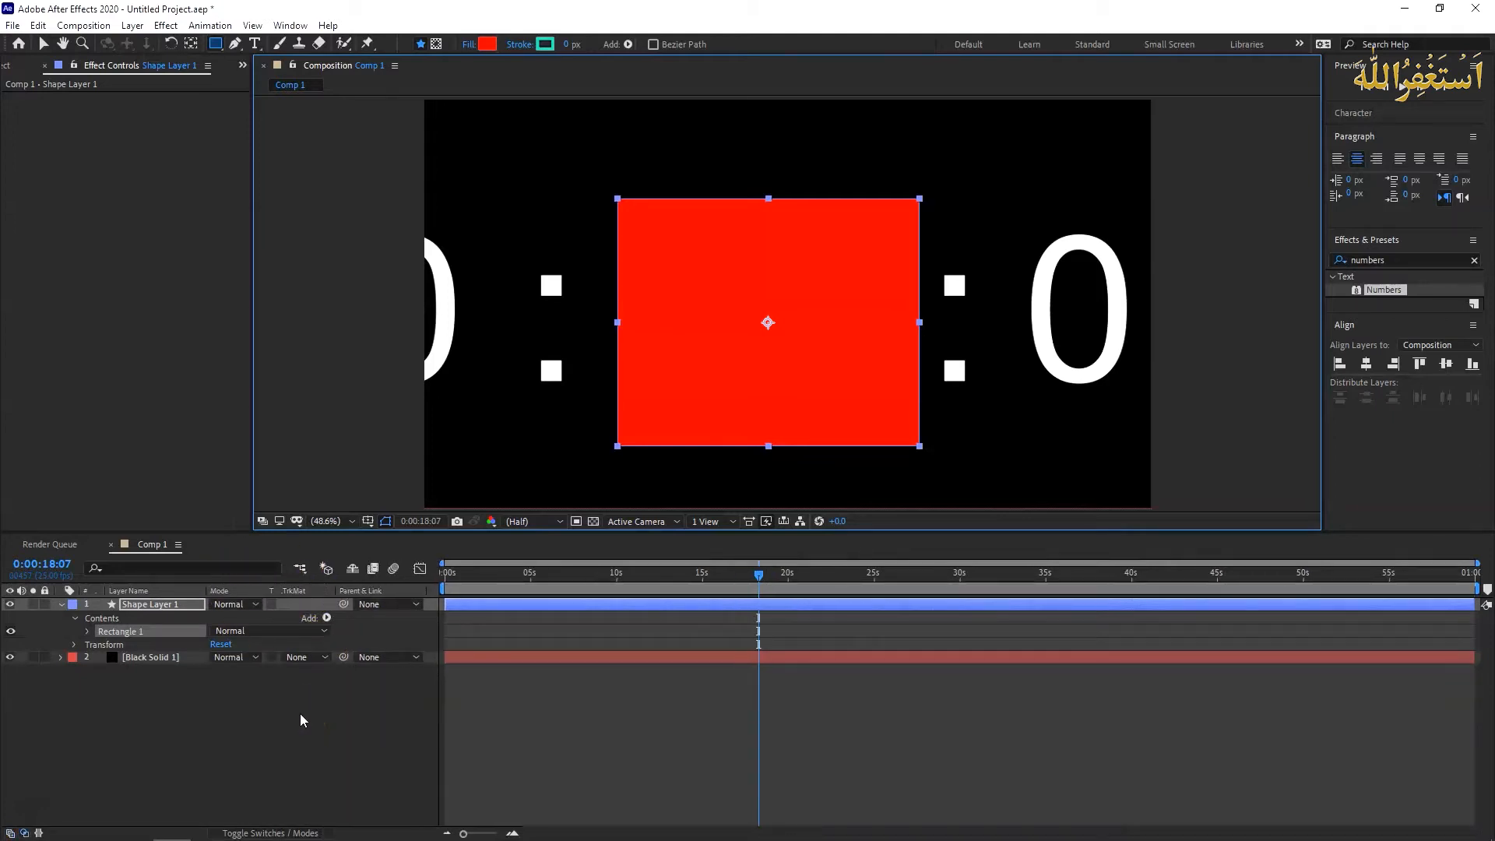
{"action": "left_click", "coordinate": [62, 605]}
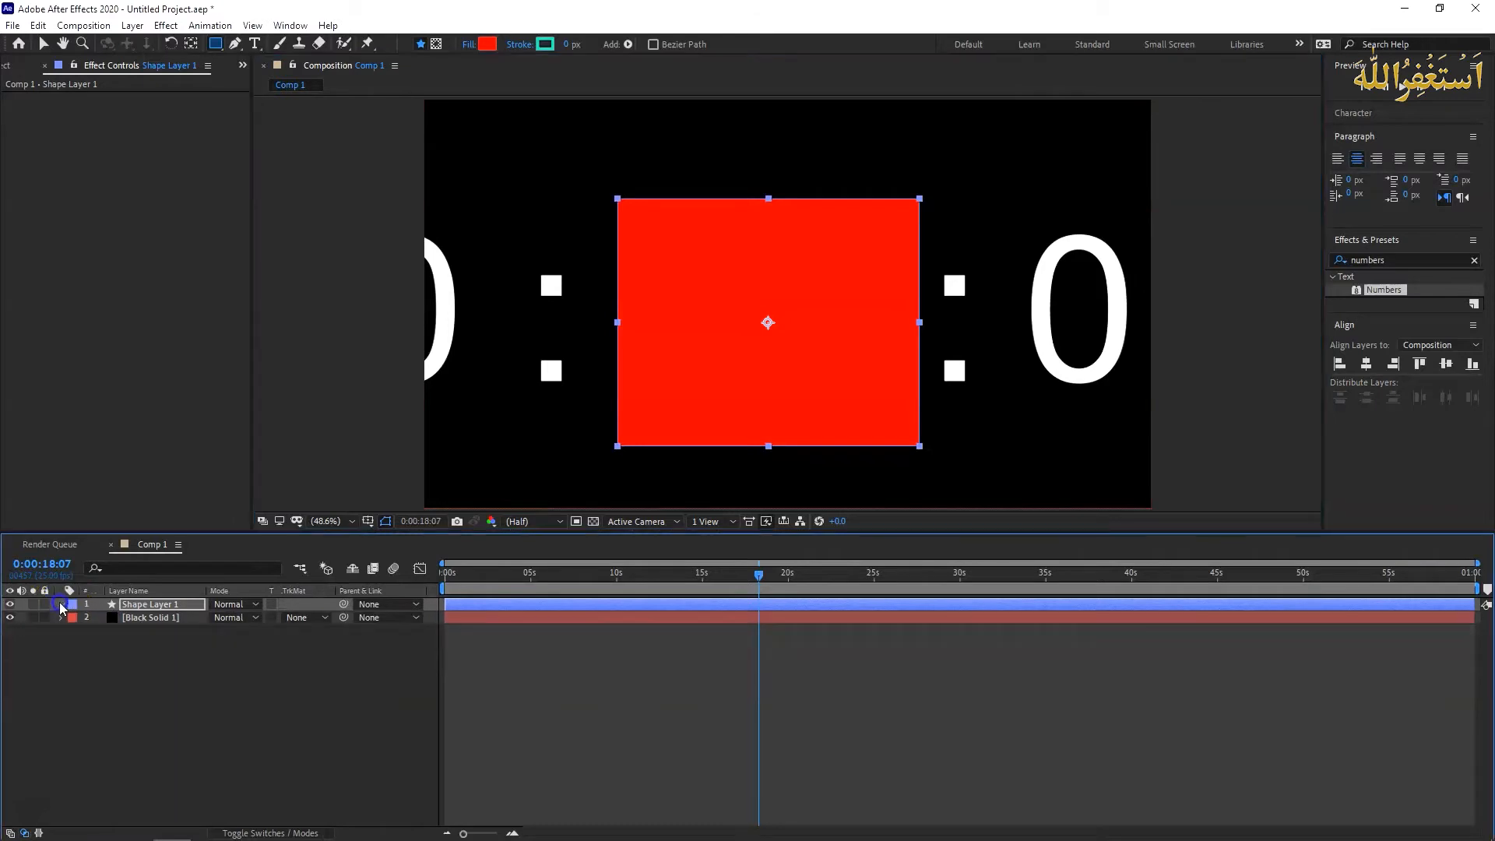
{"action": "left_click", "coordinate": [317, 620]}
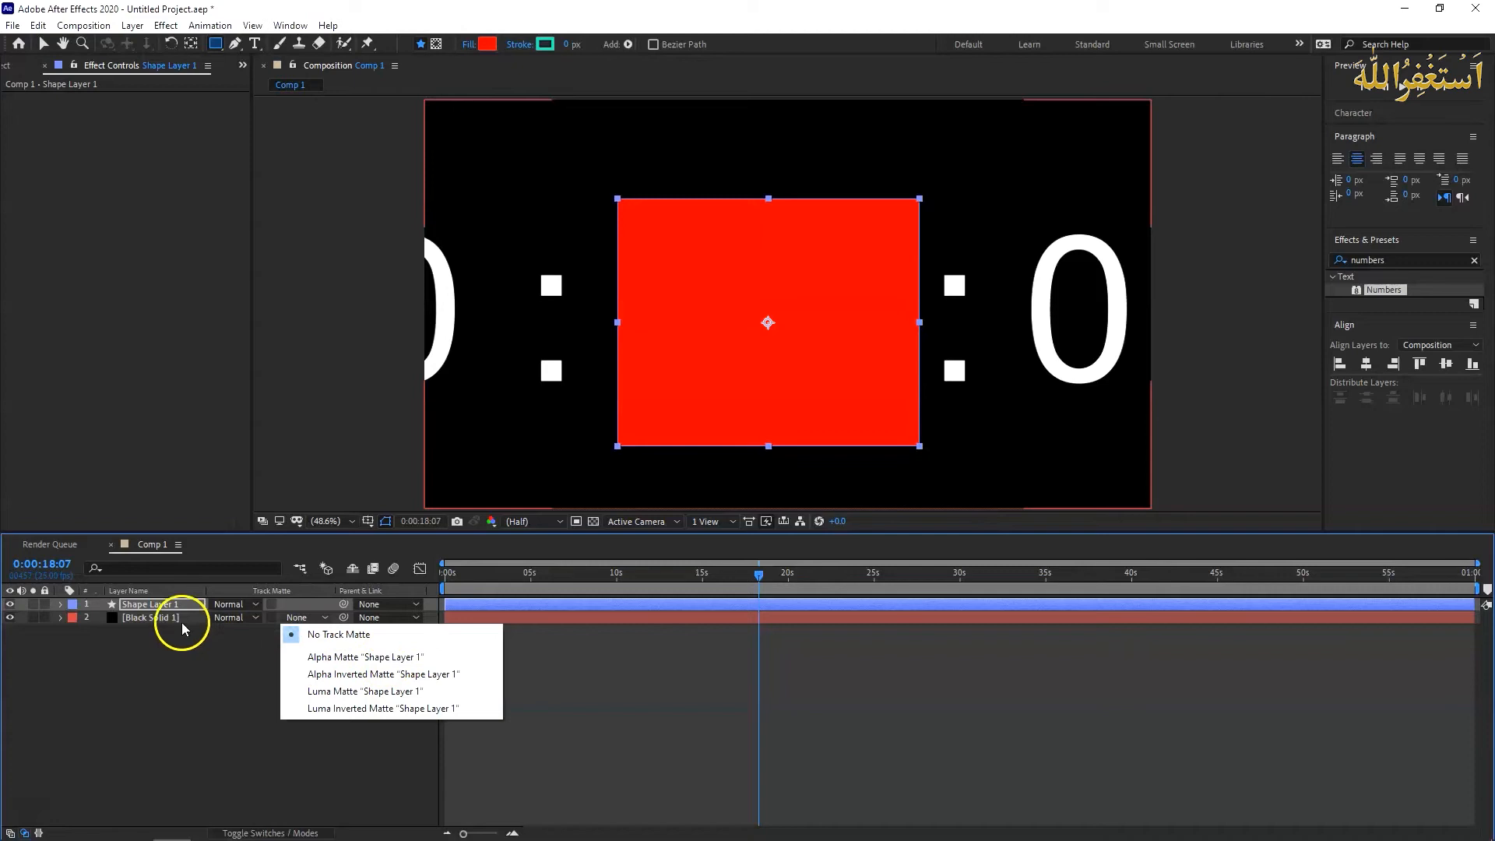
{"action": "left_click", "coordinate": [333, 660]}
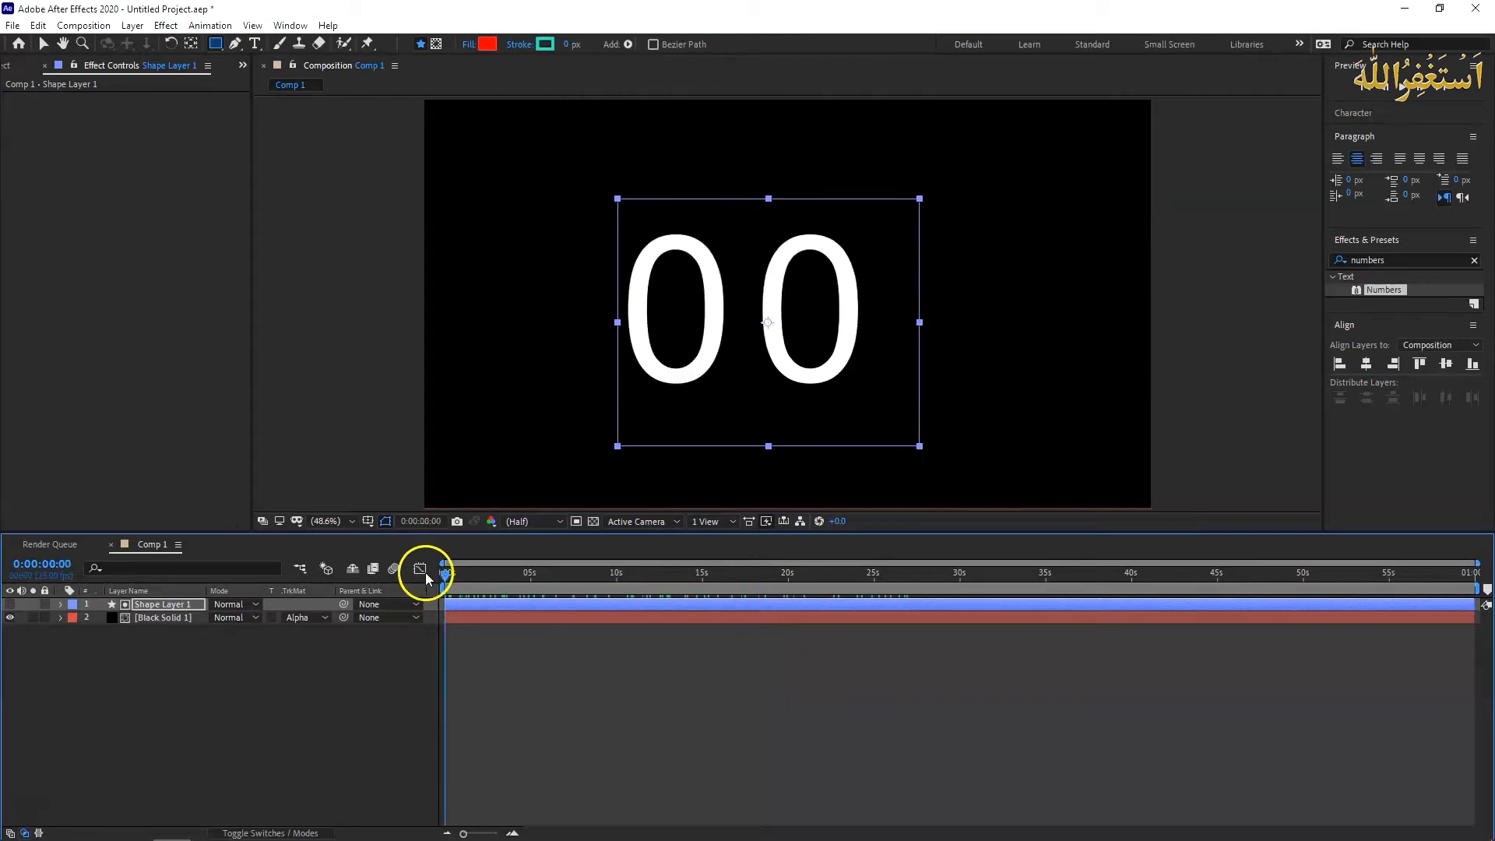
{"action": "left_click_drag", "start_coordinate": [446, 577], "coordinate": [1399, 574]}
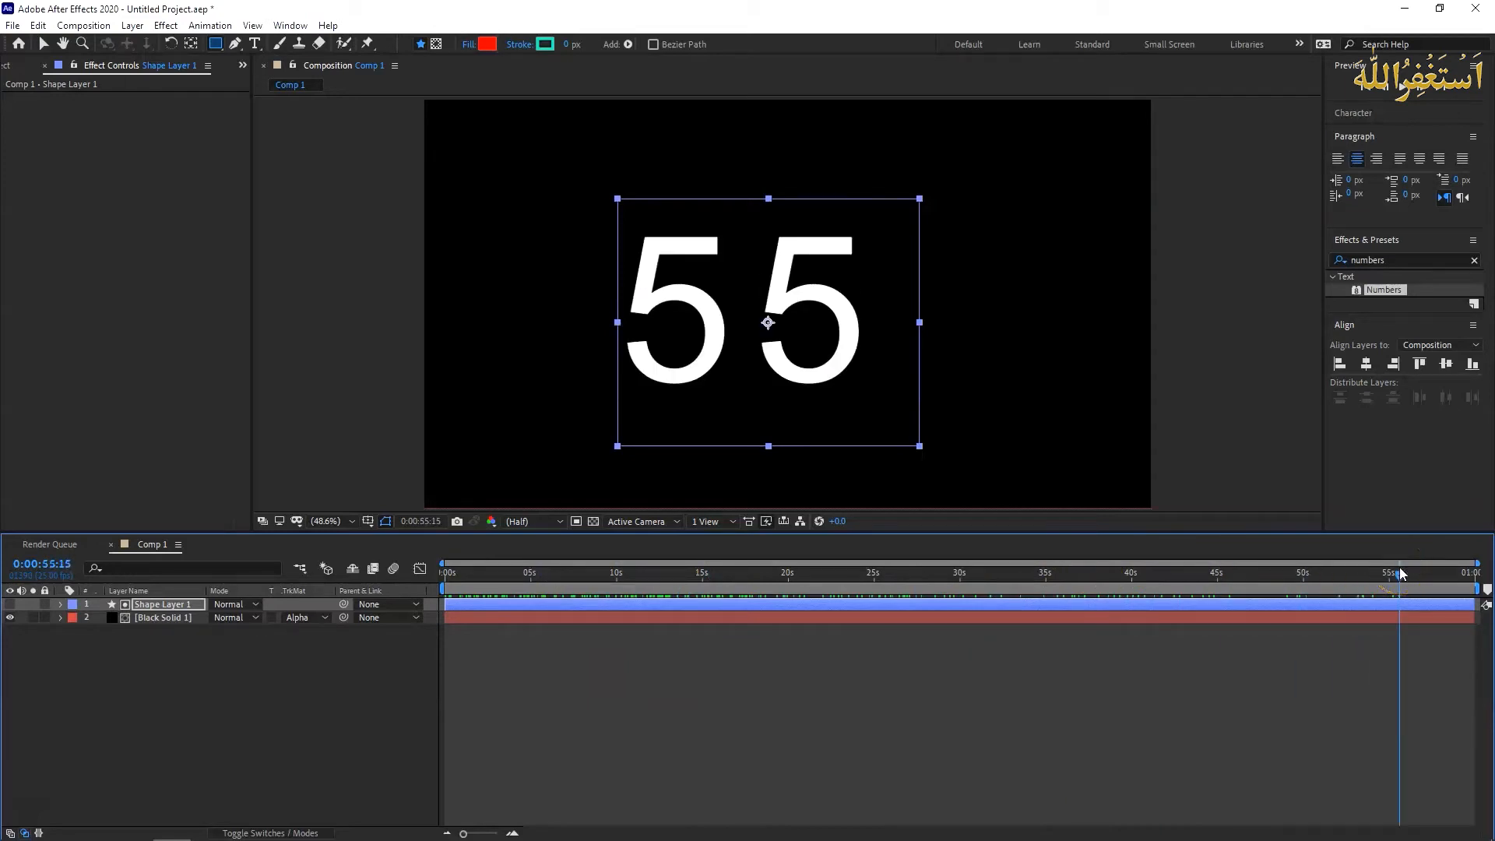
{"action": "left_click_drag", "start_coordinate": [1399, 575], "coordinate": [443, 590]}
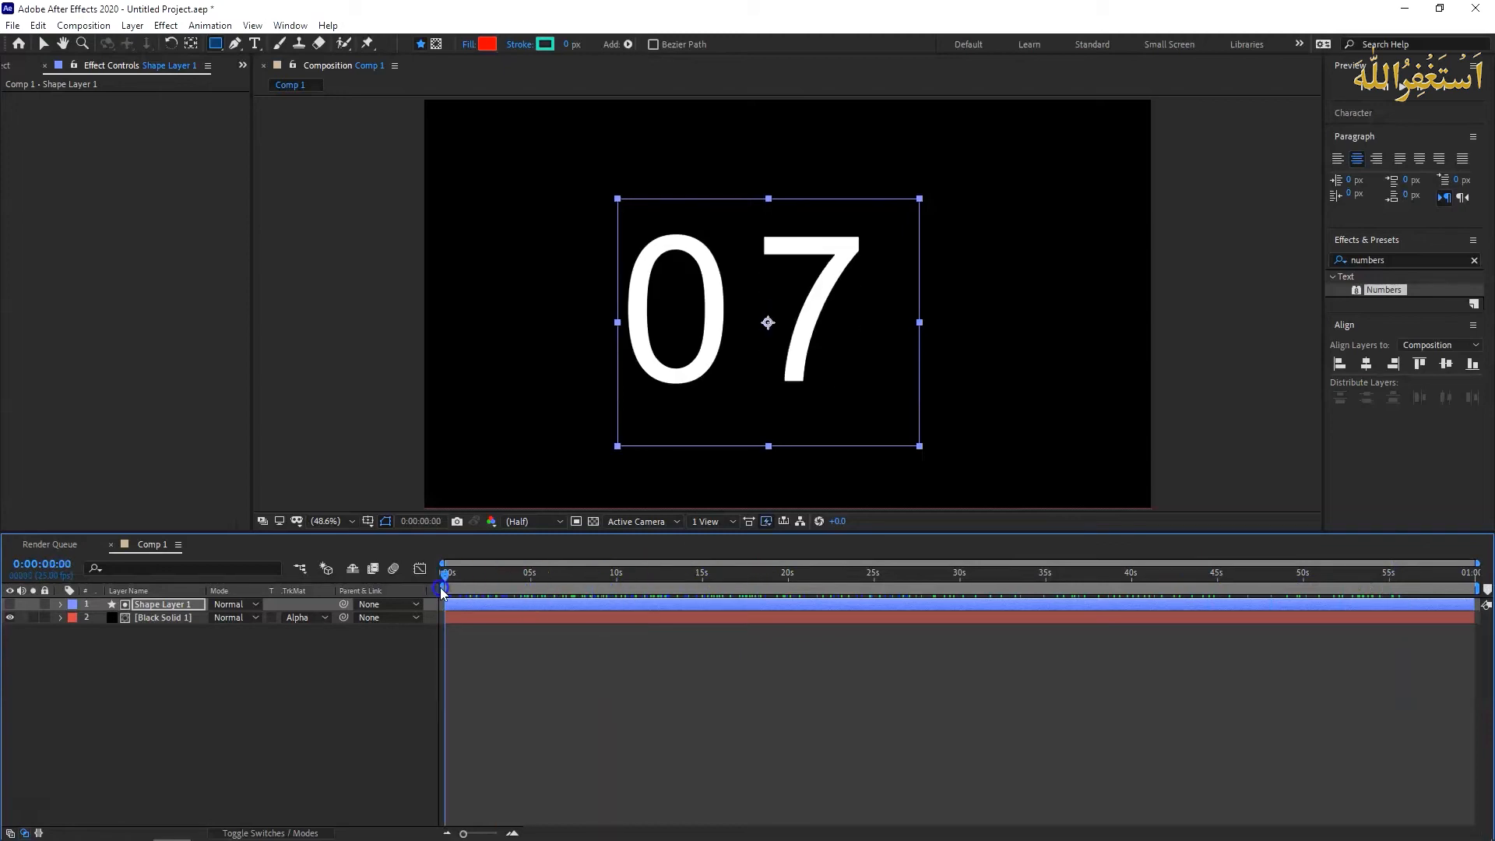
- Time-reverse the black solid layer and play the countdown from the start for a few seconds
{"action": "left_click", "coordinate": [286, 666]}
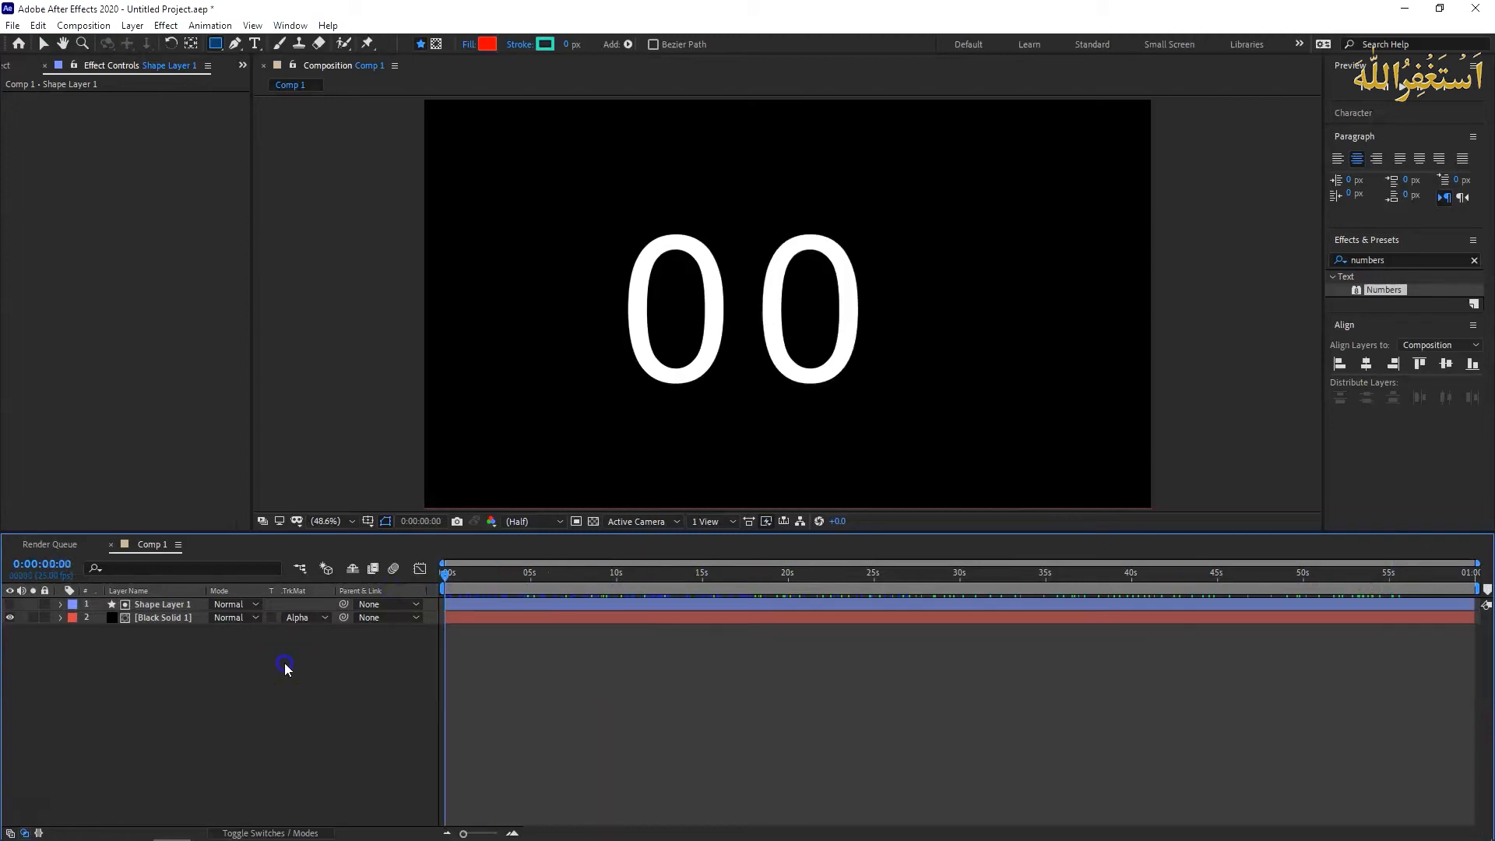
{"action": "right_click", "coordinate": [151, 617]}
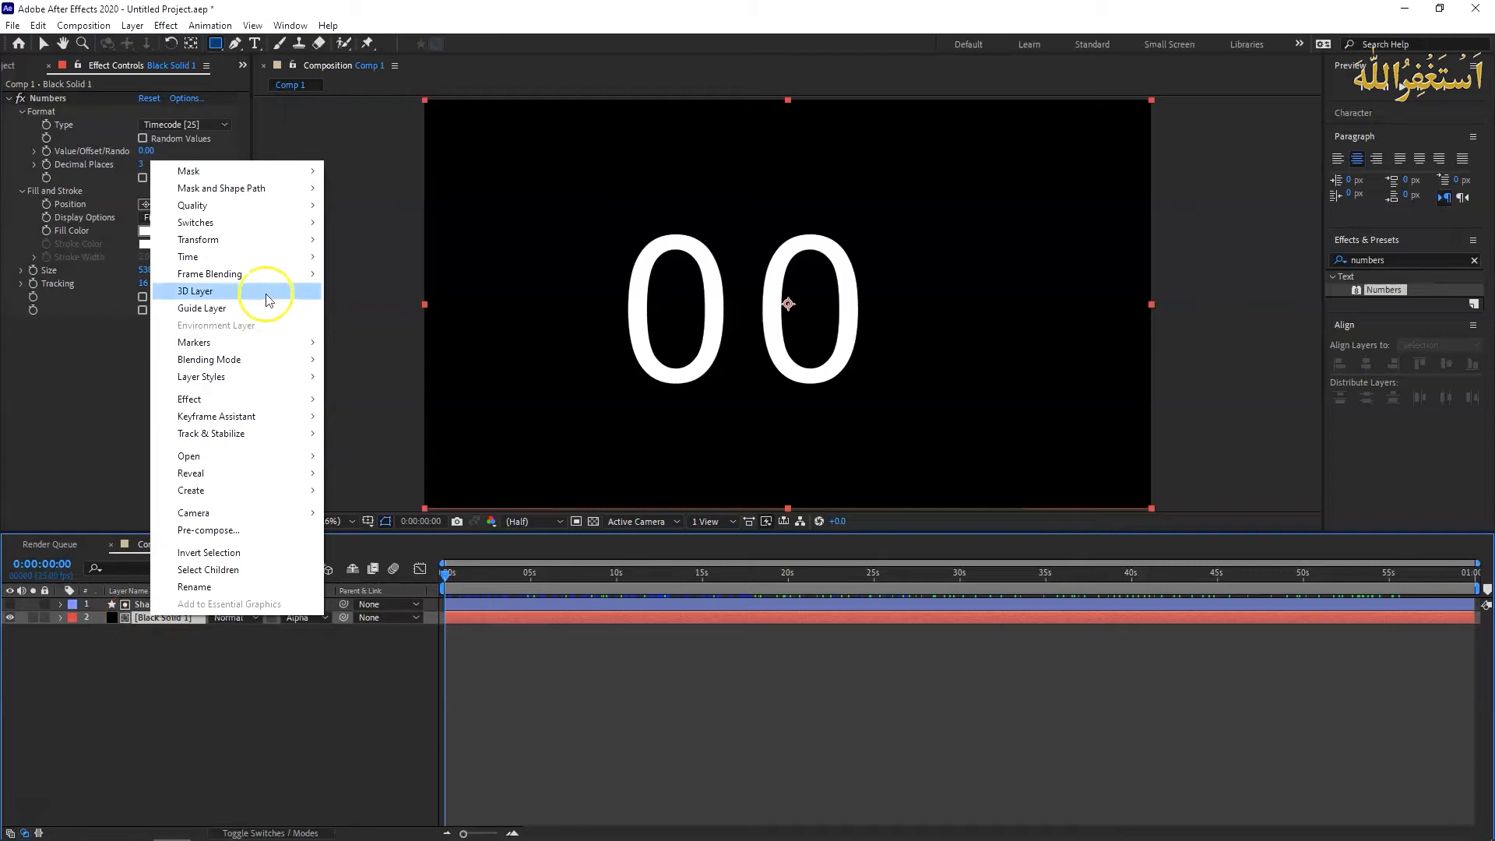
{"action": "left_click", "coordinate": [267, 257]}
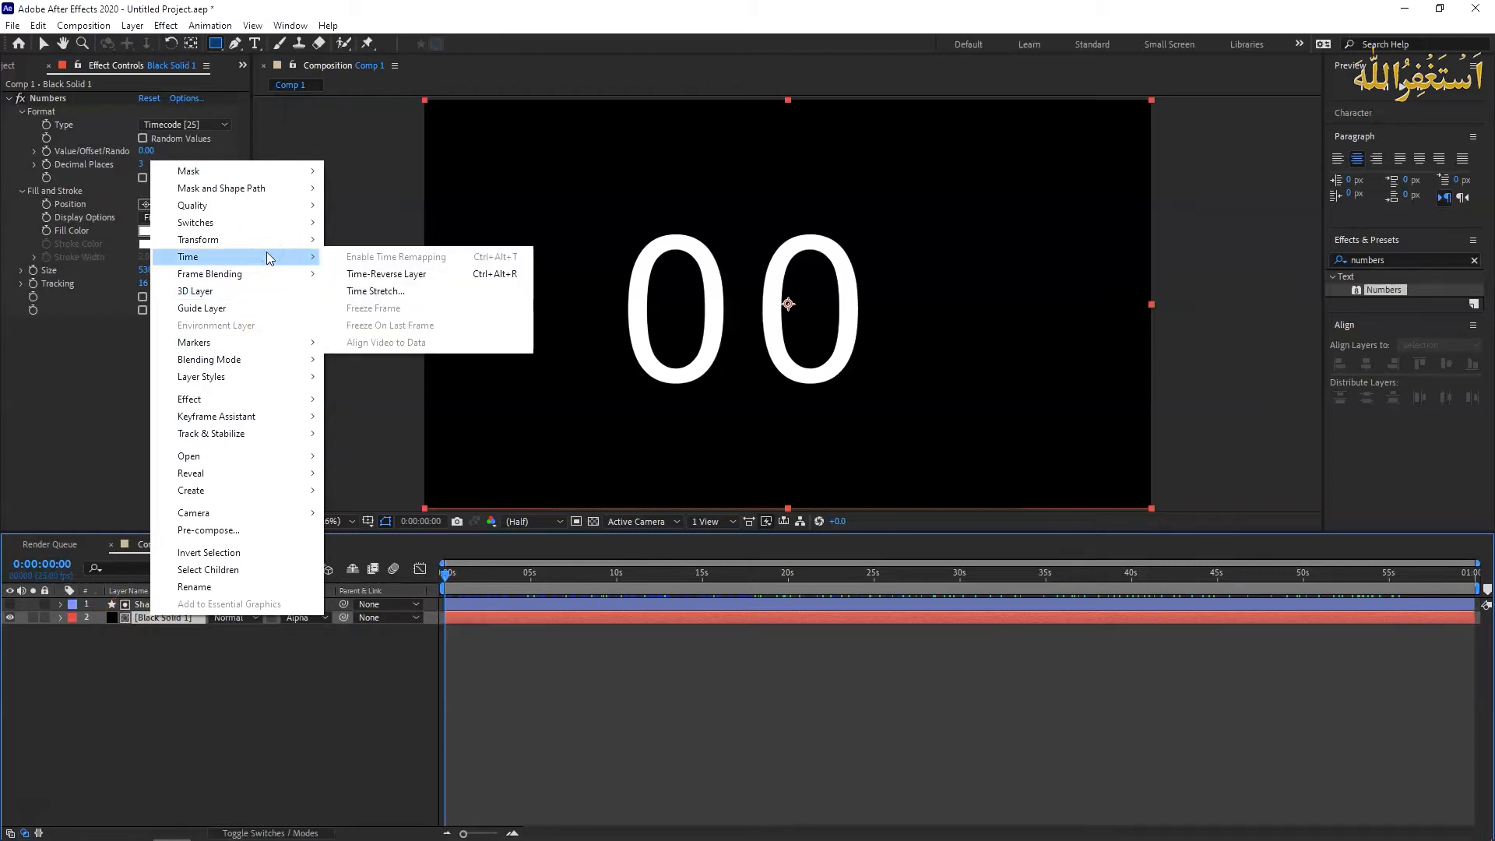
{"action": "left_click", "coordinate": [435, 277]}
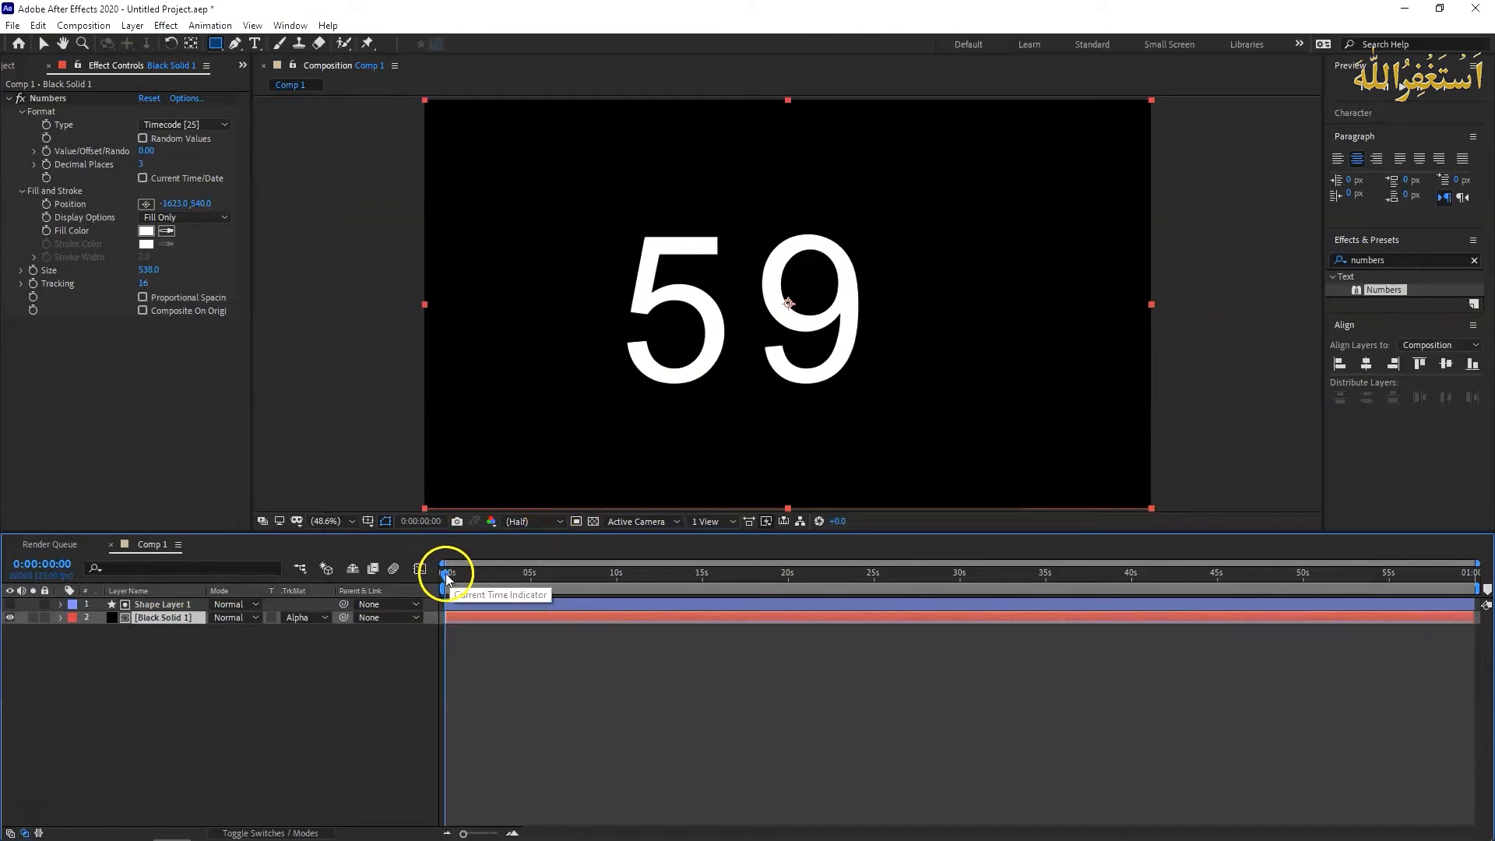
{"action": "key", "text": "space"}
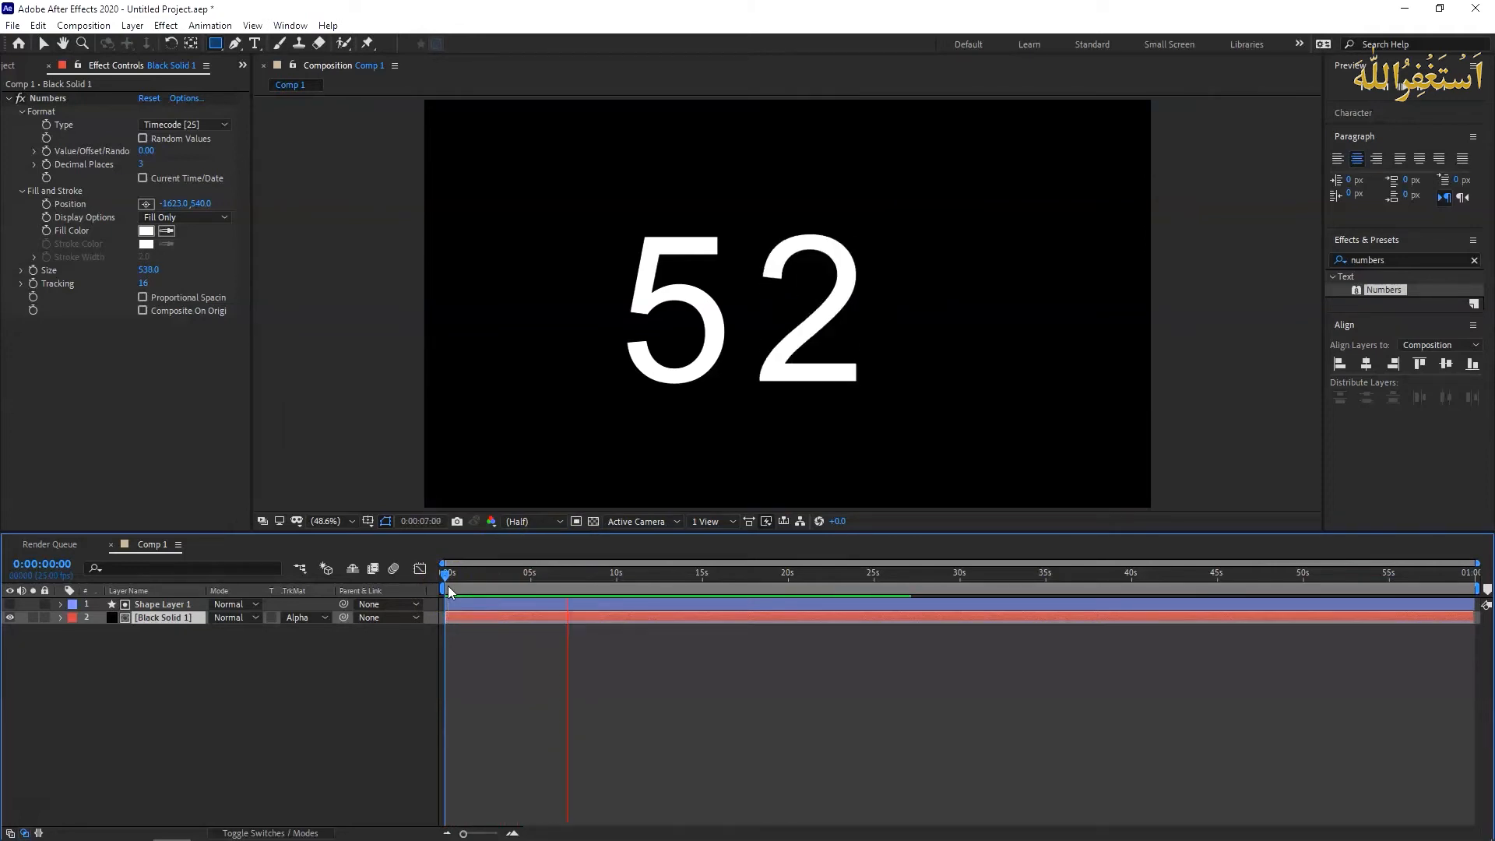
{"action": "left_click", "coordinate": [304, 640]}
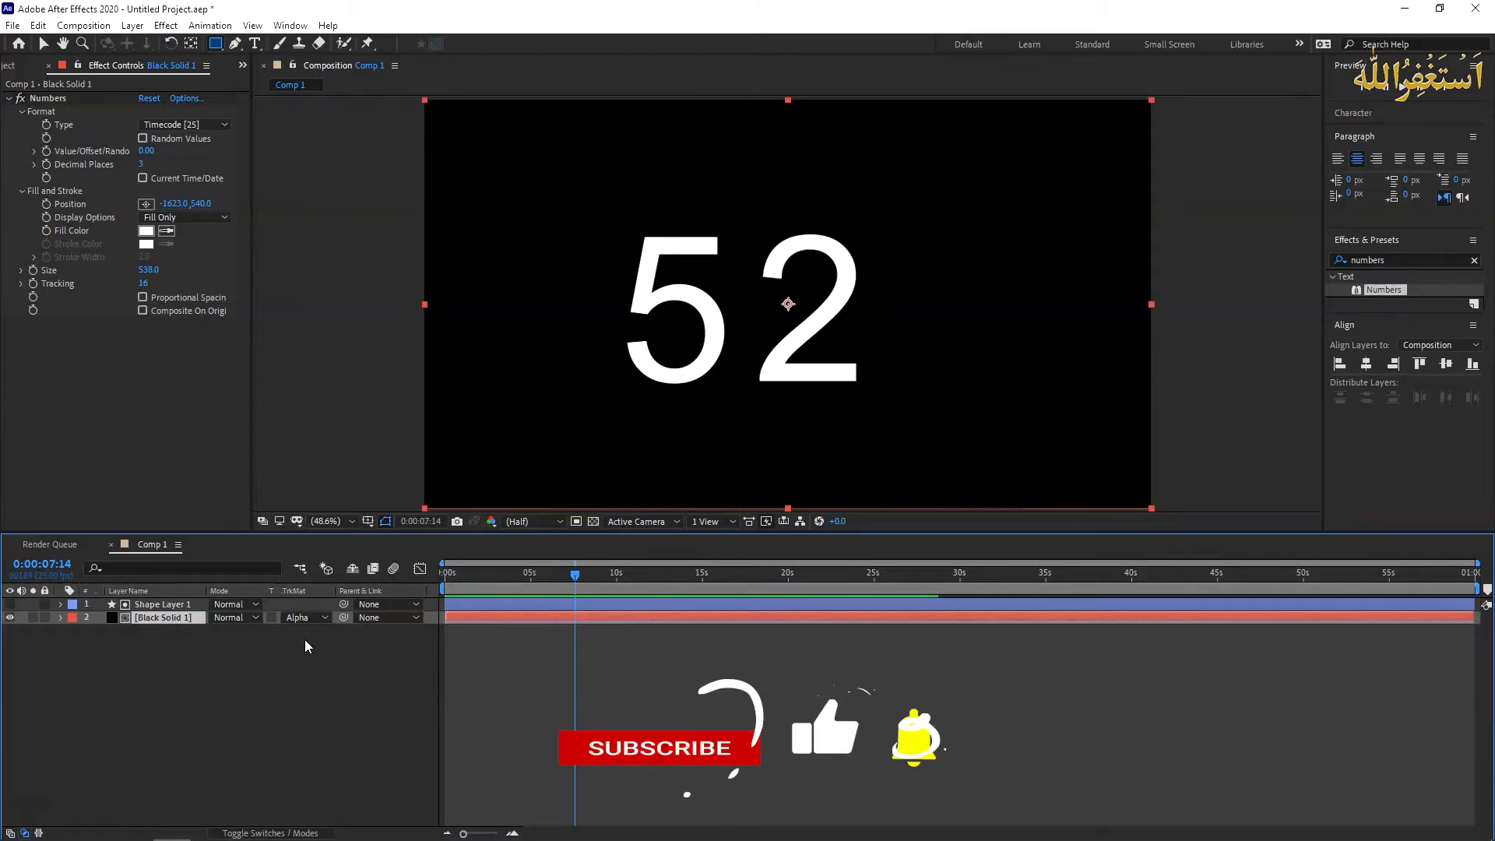
{"action": "left_click", "coordinate": [428, 642]}
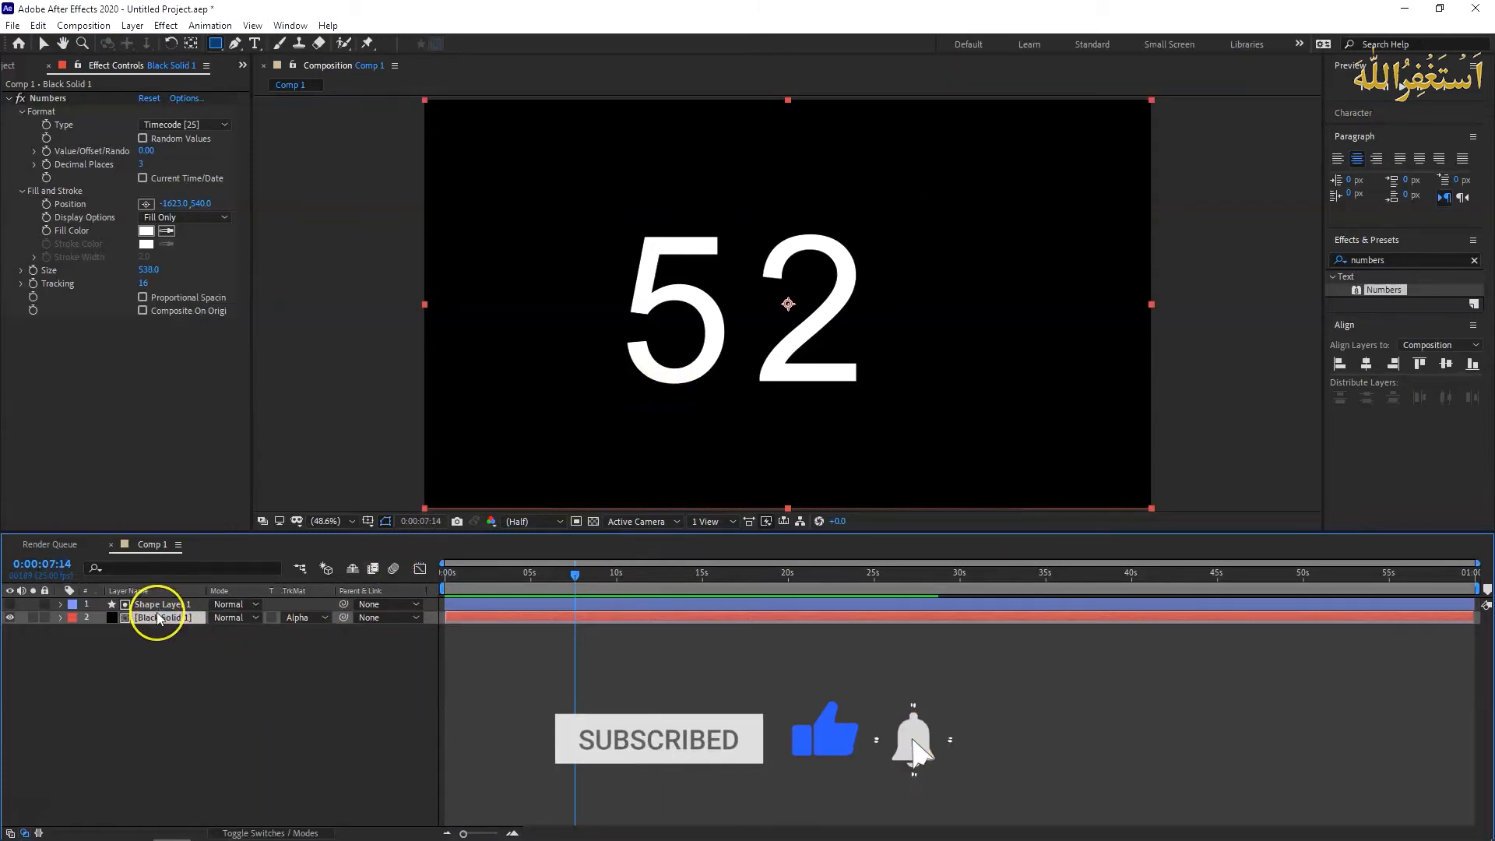
- Pre-compose the shape layer and the black solid together as "Pre-comp 1", moving all attributes into the new composition
{"action": "left_click", "coordinate": [162, 637]}
{"action": "left_click", "coordinate": [133, 605]}
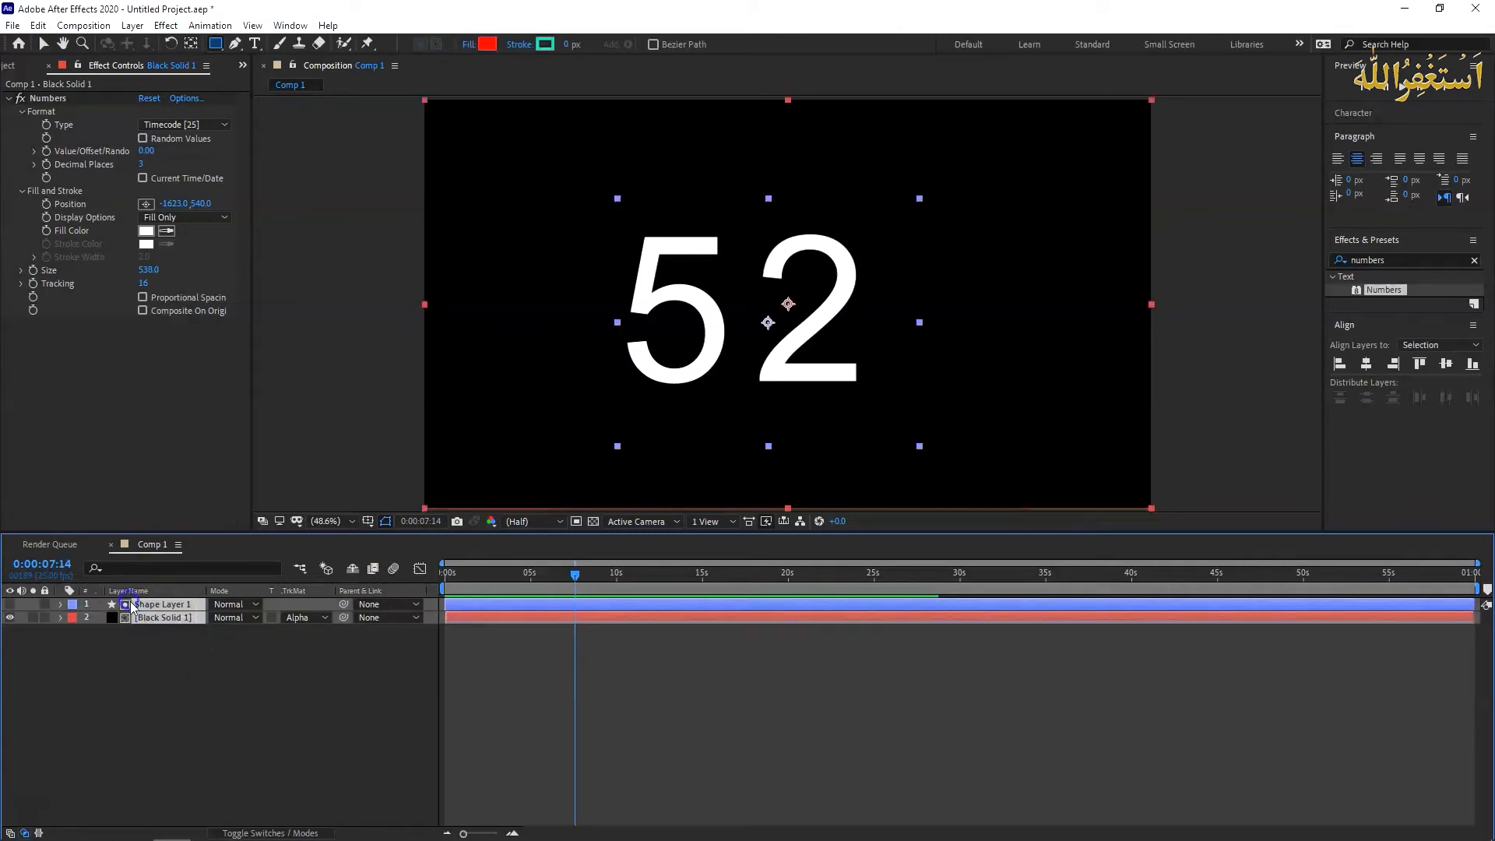
{"action": "right_click", "coordinate": [171, 618]}
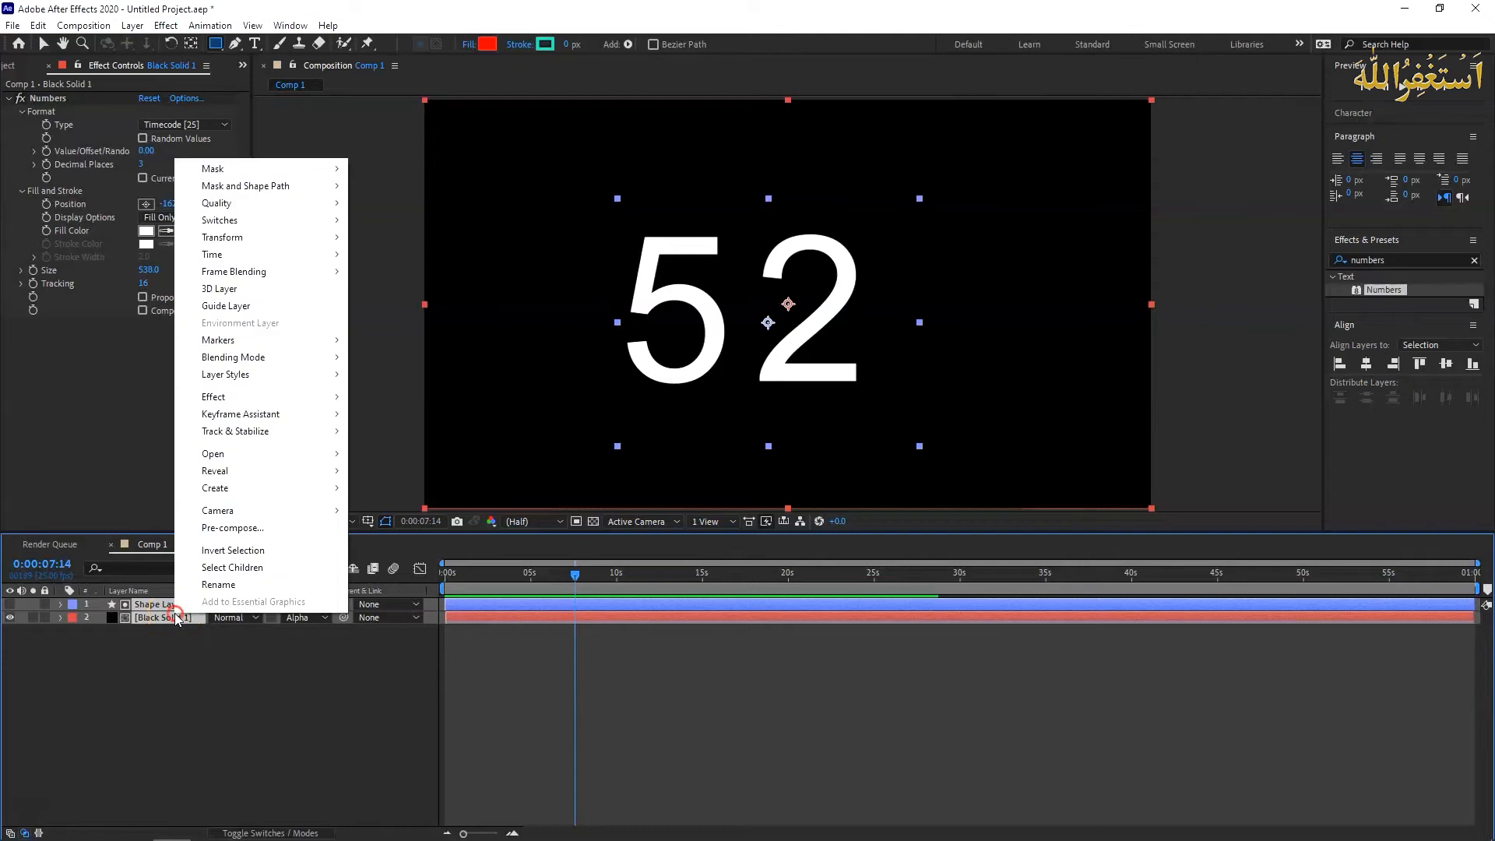
{"action": "left_click", "coordinate": [268, 527]}
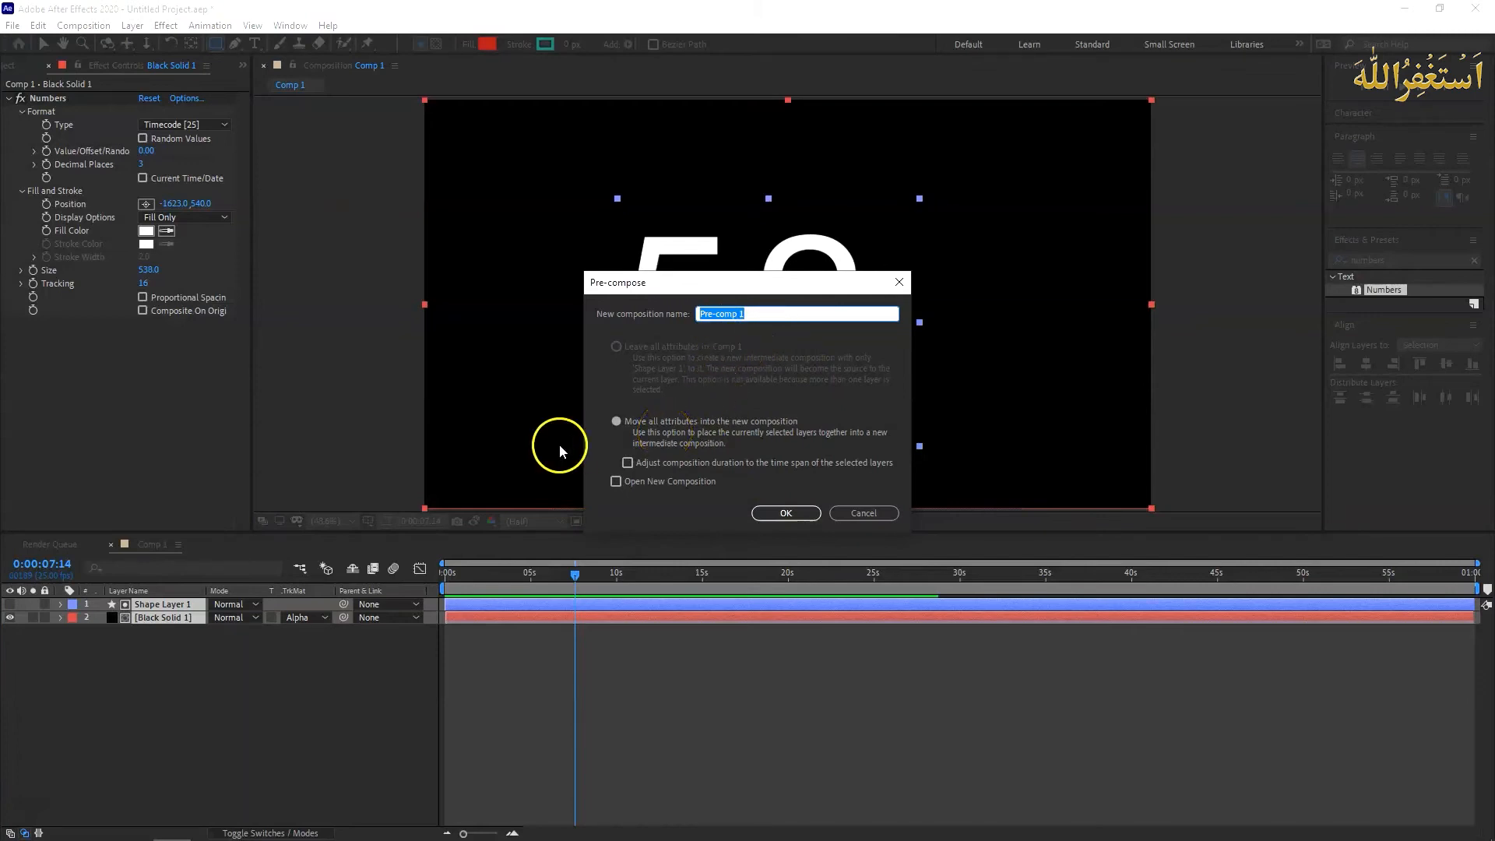
{"action": "left_click", "coordinate": [623, 423]}
{"action": "left_click", "coordinate": [755, 514]}
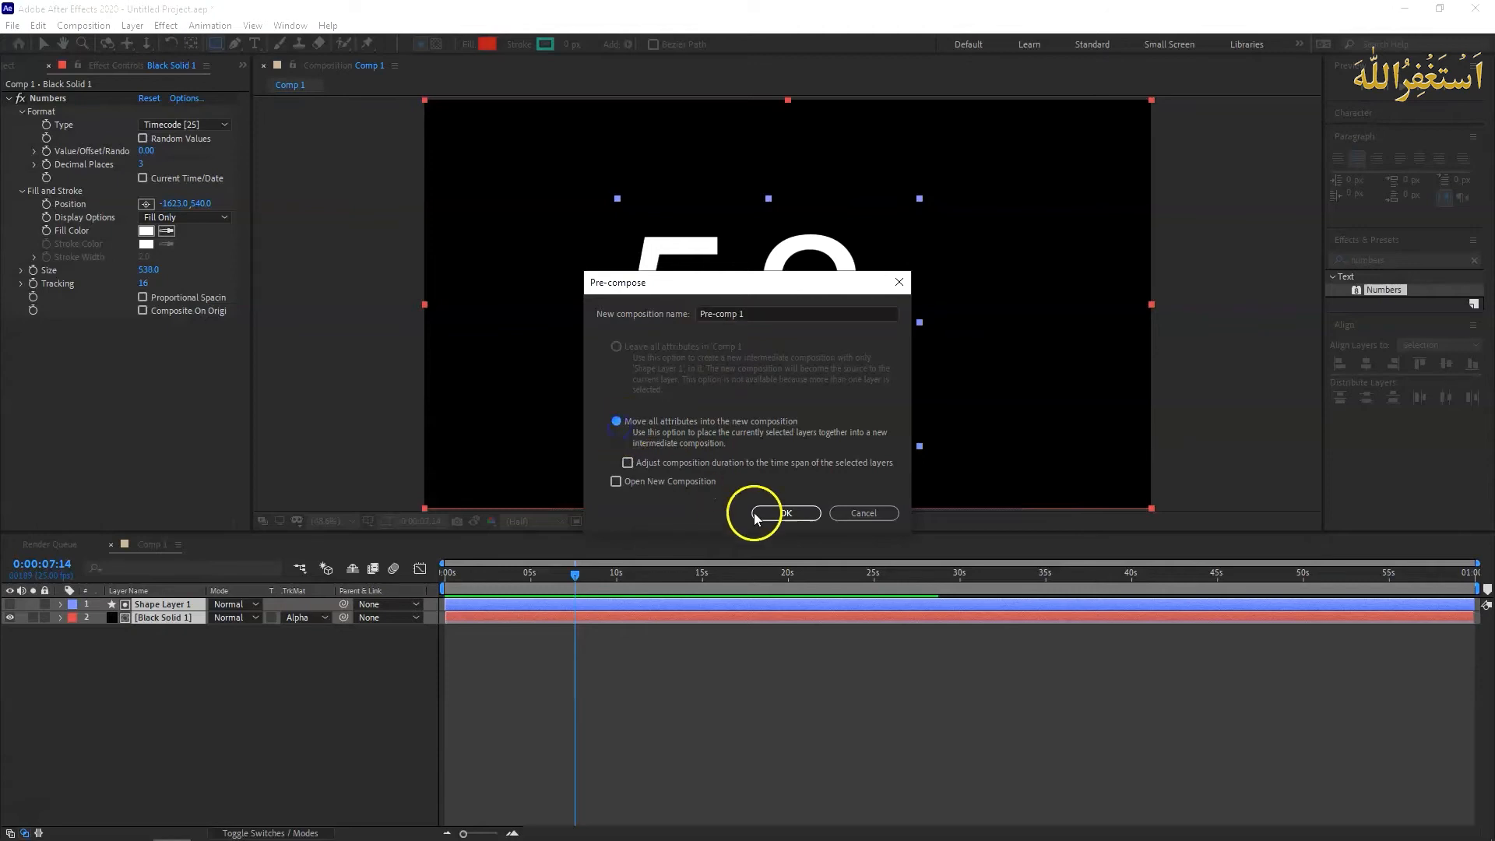
{"action": "left_click", "coordinate": [810, 516]}
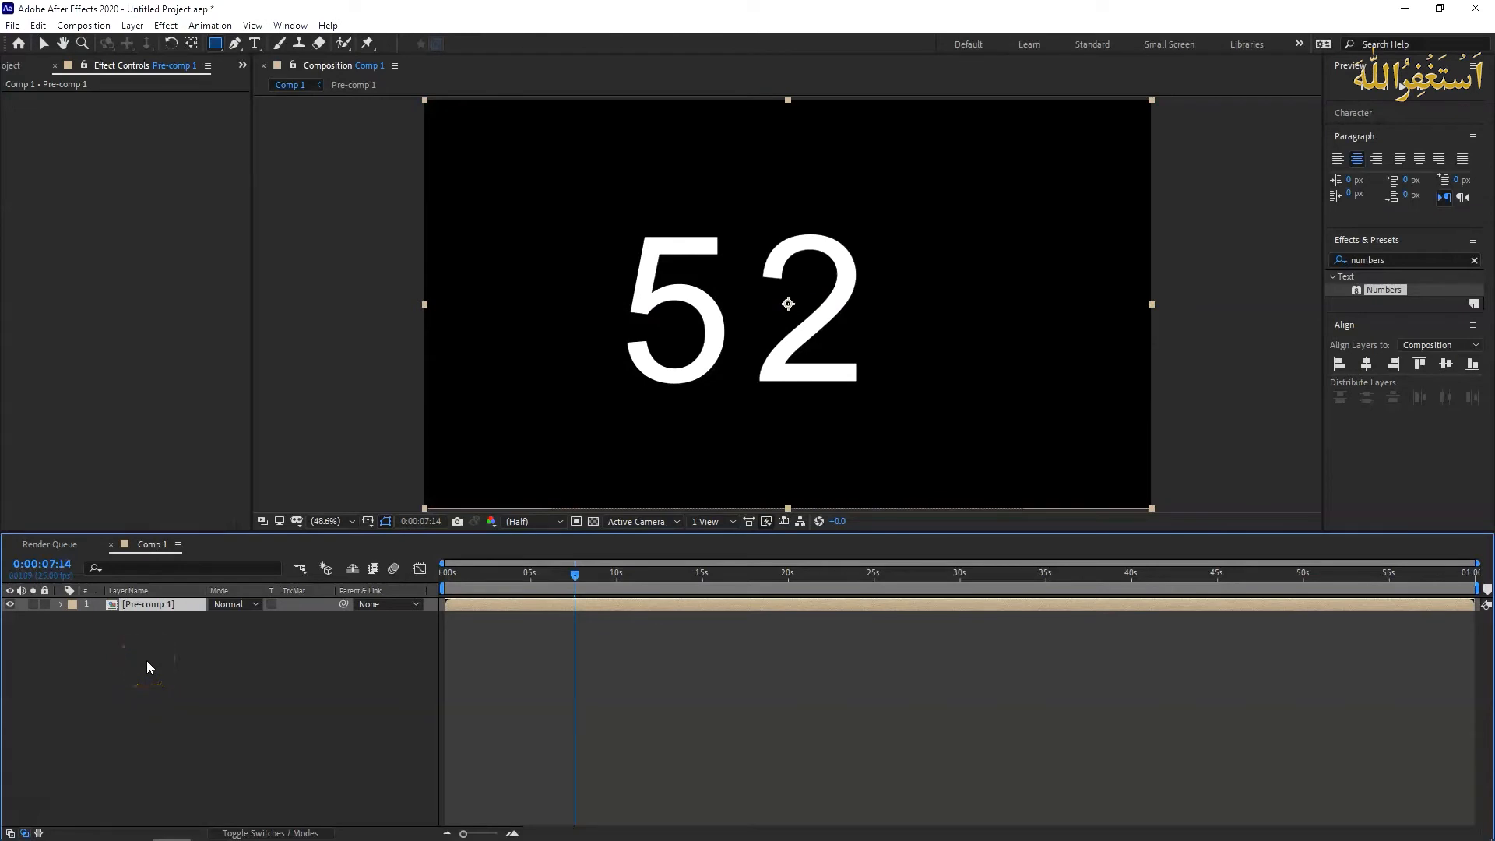
- Create a full-frame solid in deep royal blue with hue 215° and place it below Pre-comp 1 as the background
{"action": "right_click", "coordinate": [199, 658]}
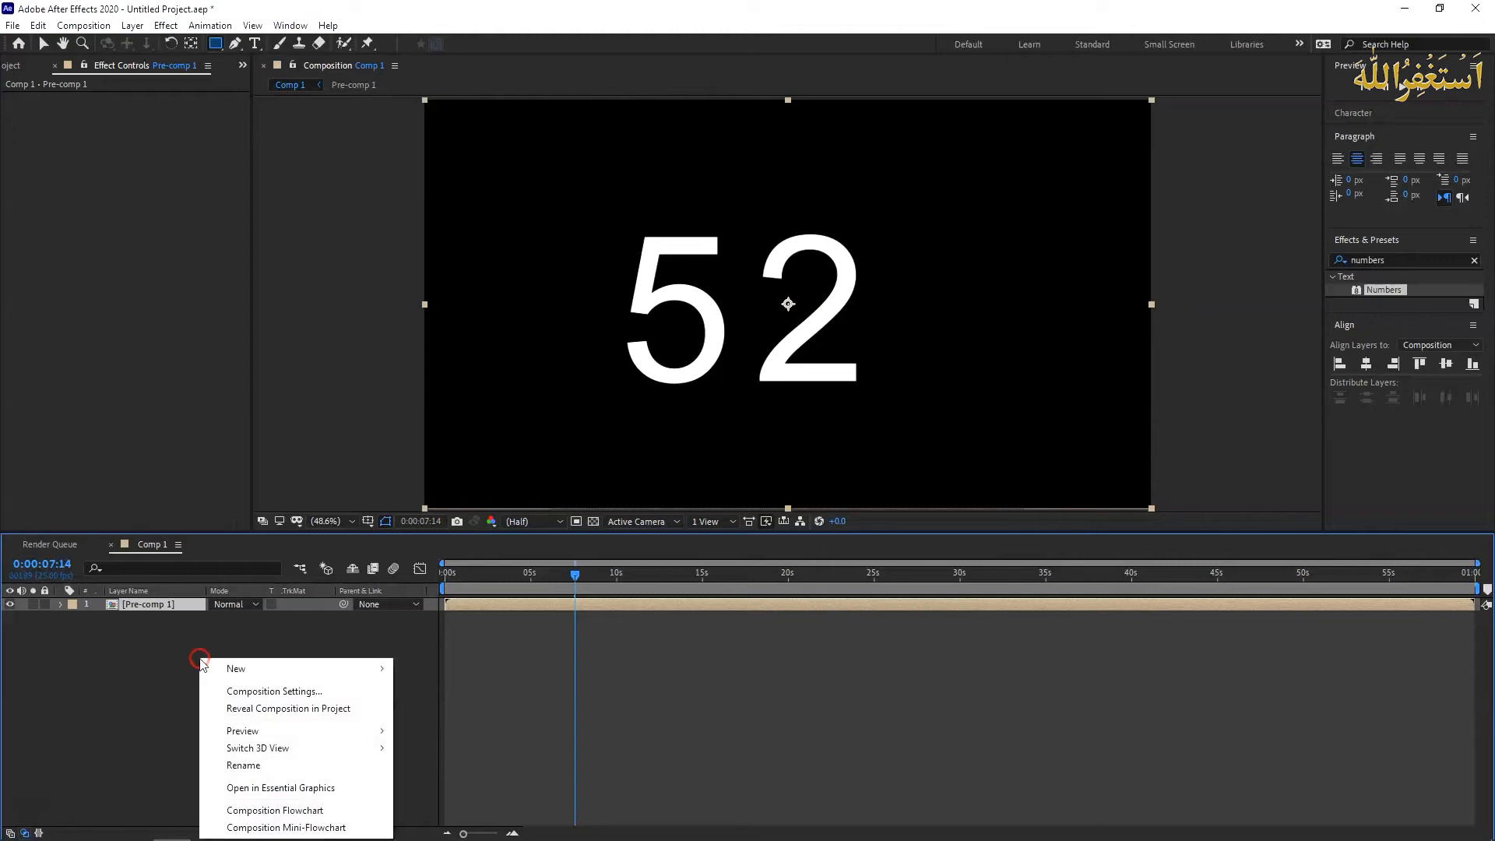
{"action": "left_click", "coordinate": [238, 670]}
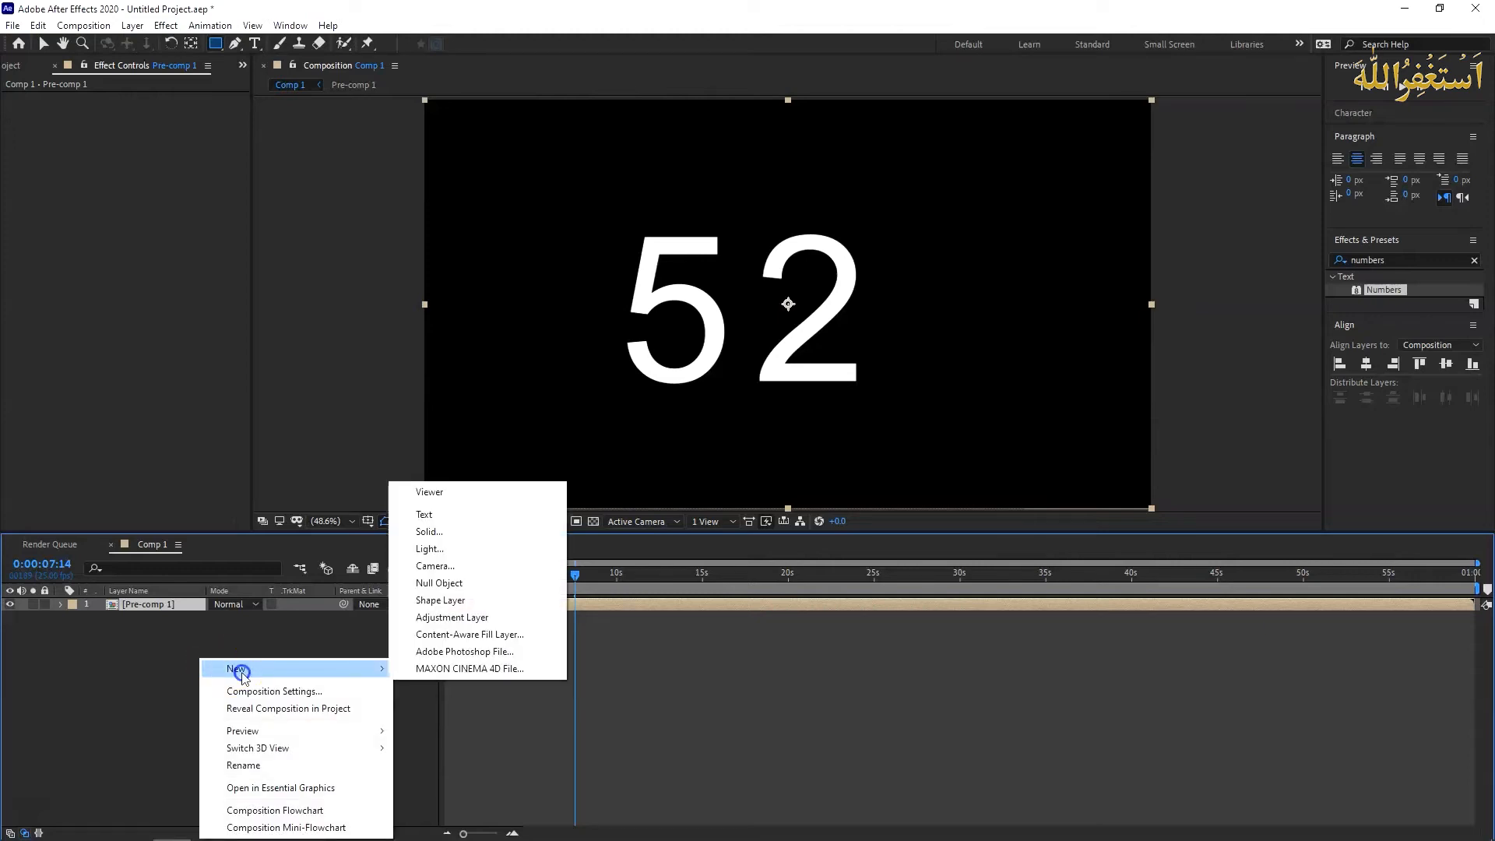
{"action": "left_click", "coordinate": [487, 542]}
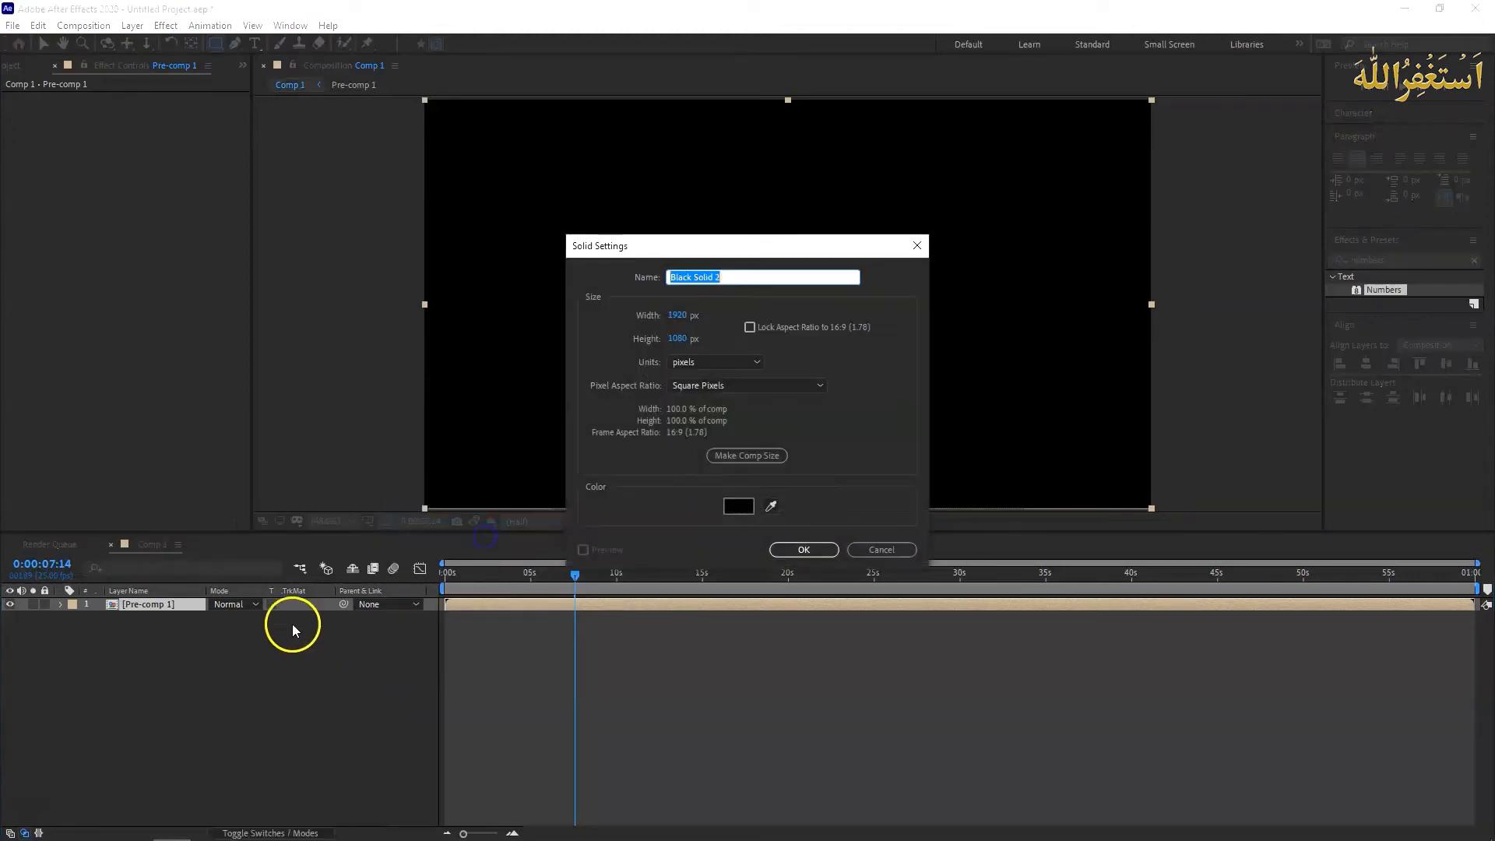
{"action": "left_click", "coordinate": [742, 507]}
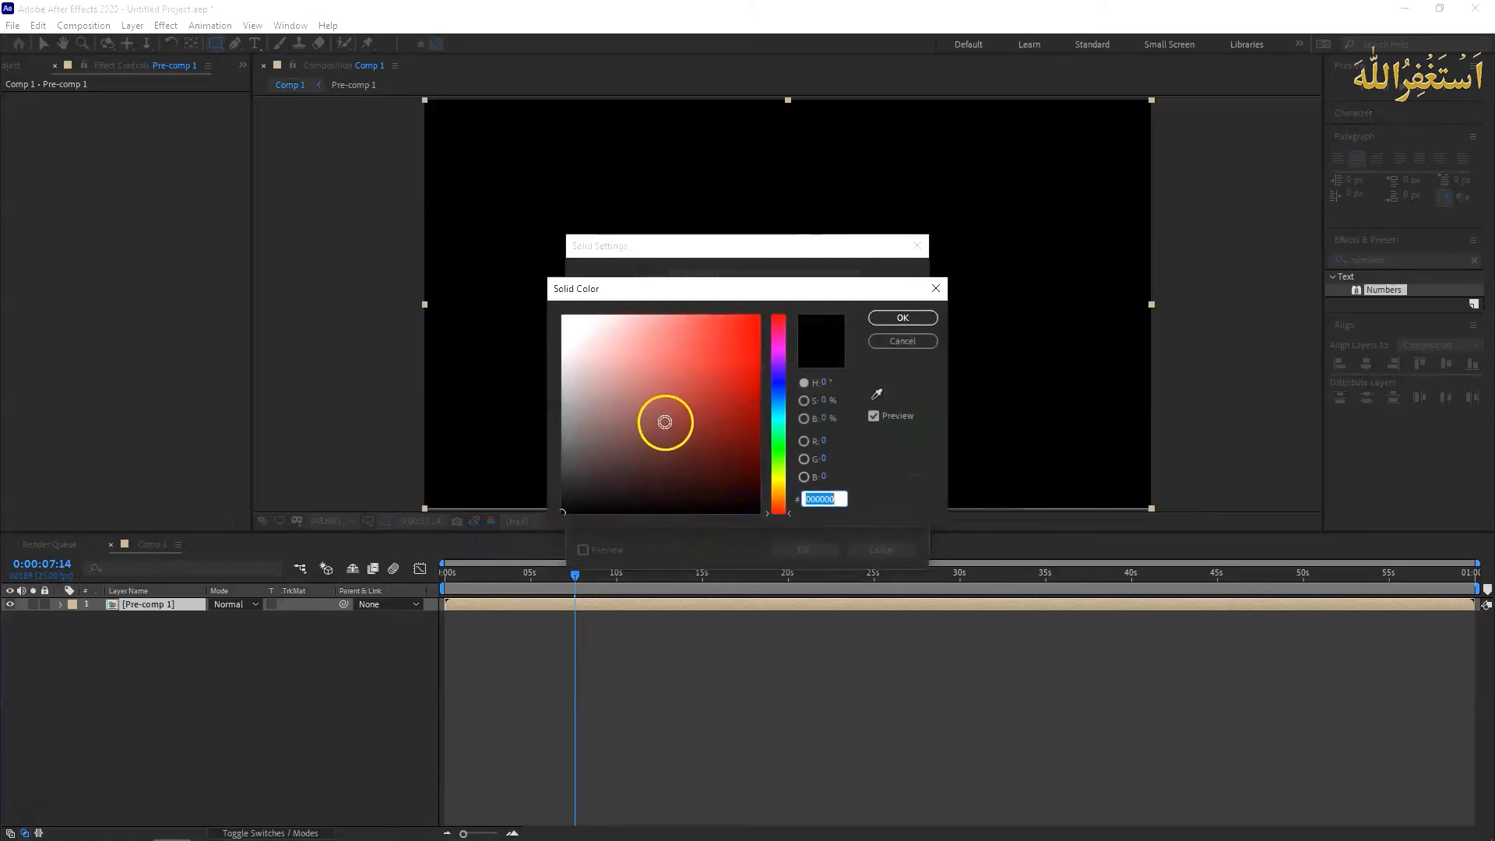
{"action": "left_click", "coordinate": [771, 397]}
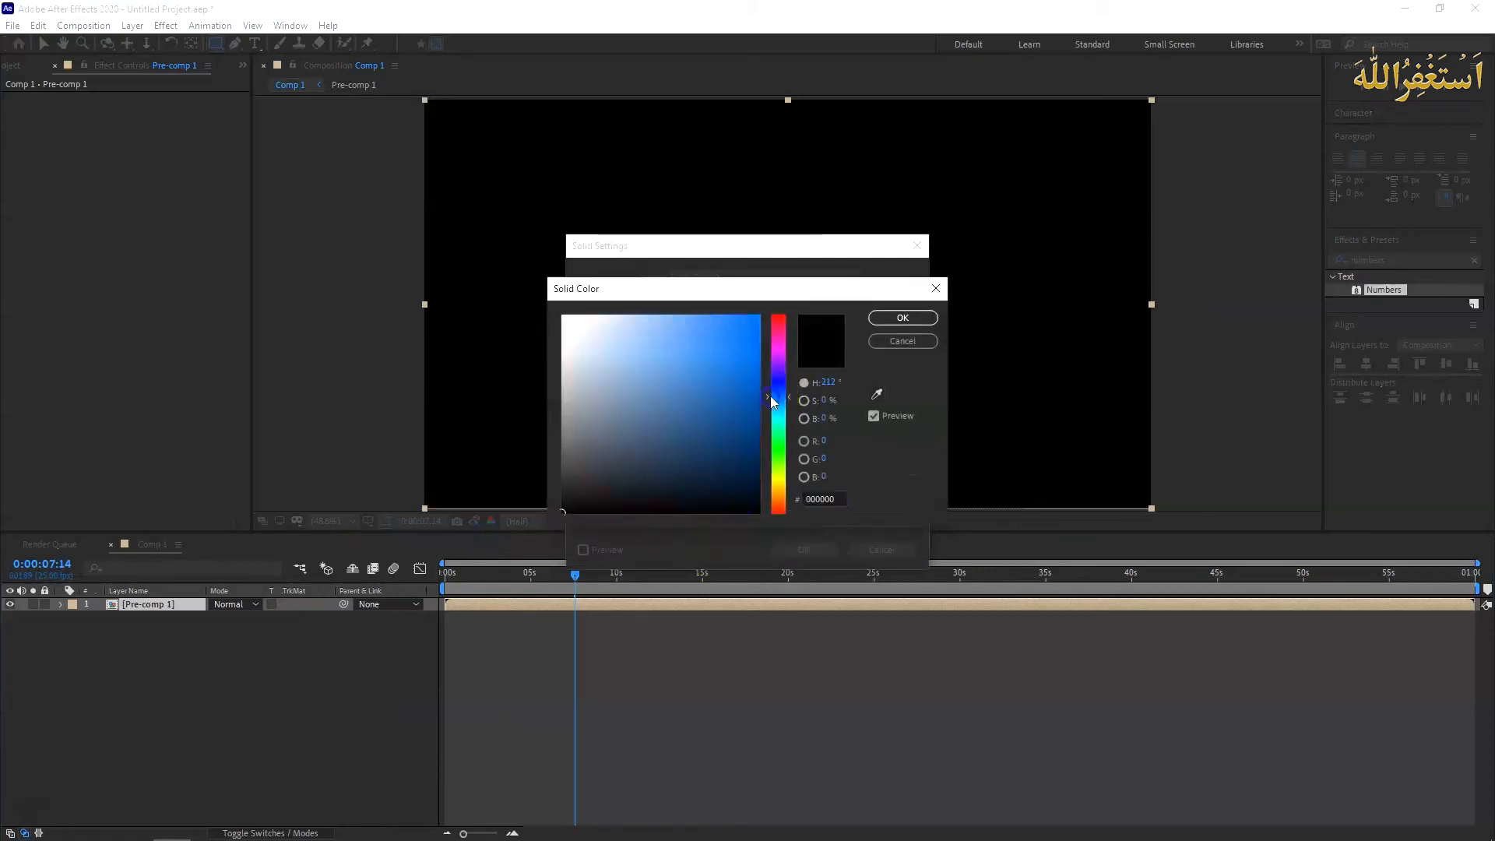
{"action": "left_click_drag", "start_coordinate": [778, 397], "coordinate": [782, 401]}
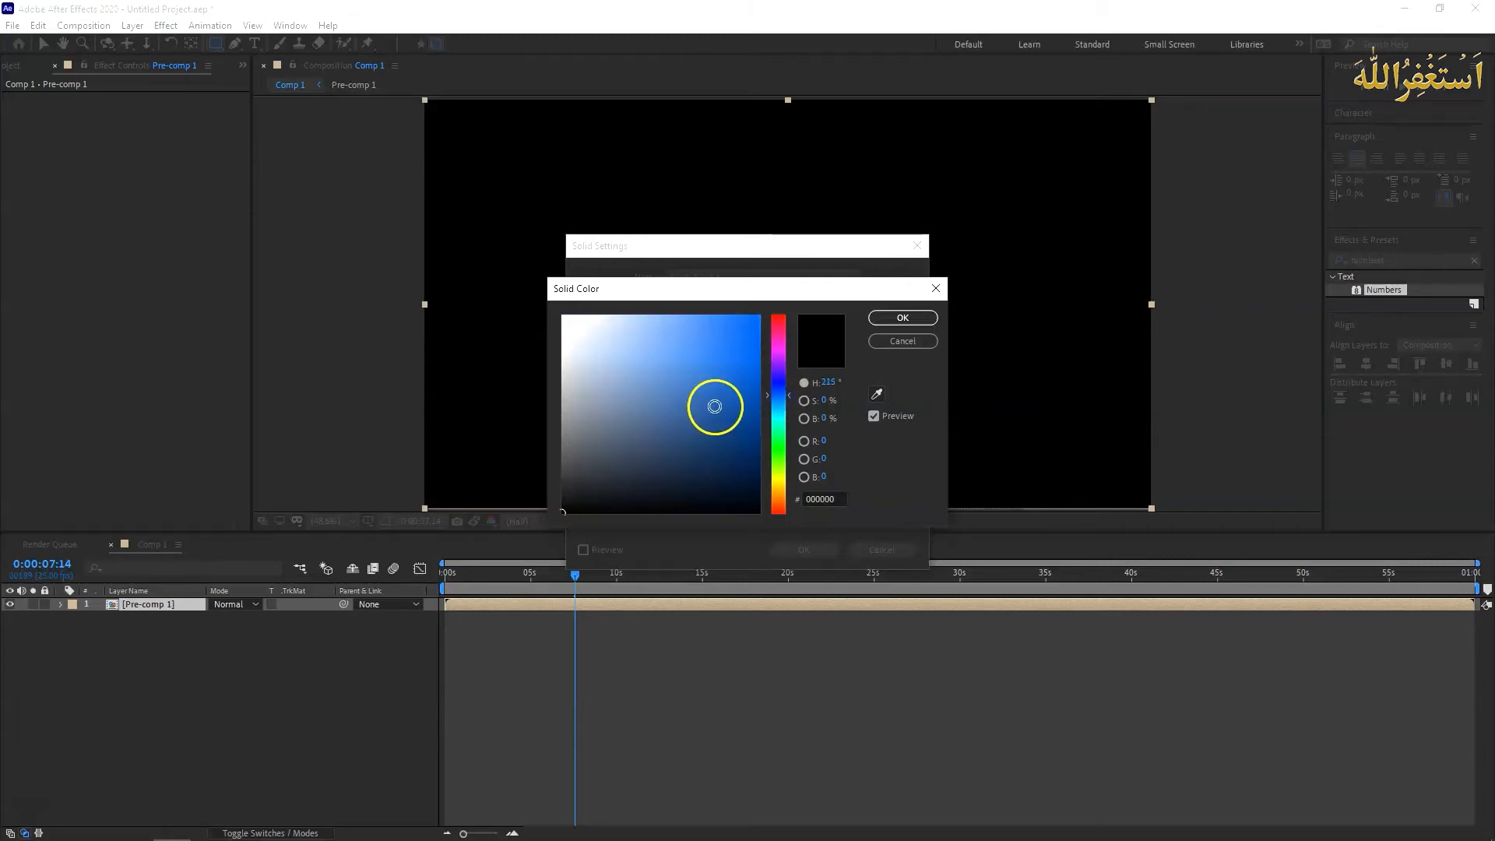
{"action": "left_click", "coordinate": [740, 414]}
{"action": "left_click", "coordinate": [897, 318]}
{"action": "left_click", "coordinate": [827, 550]}
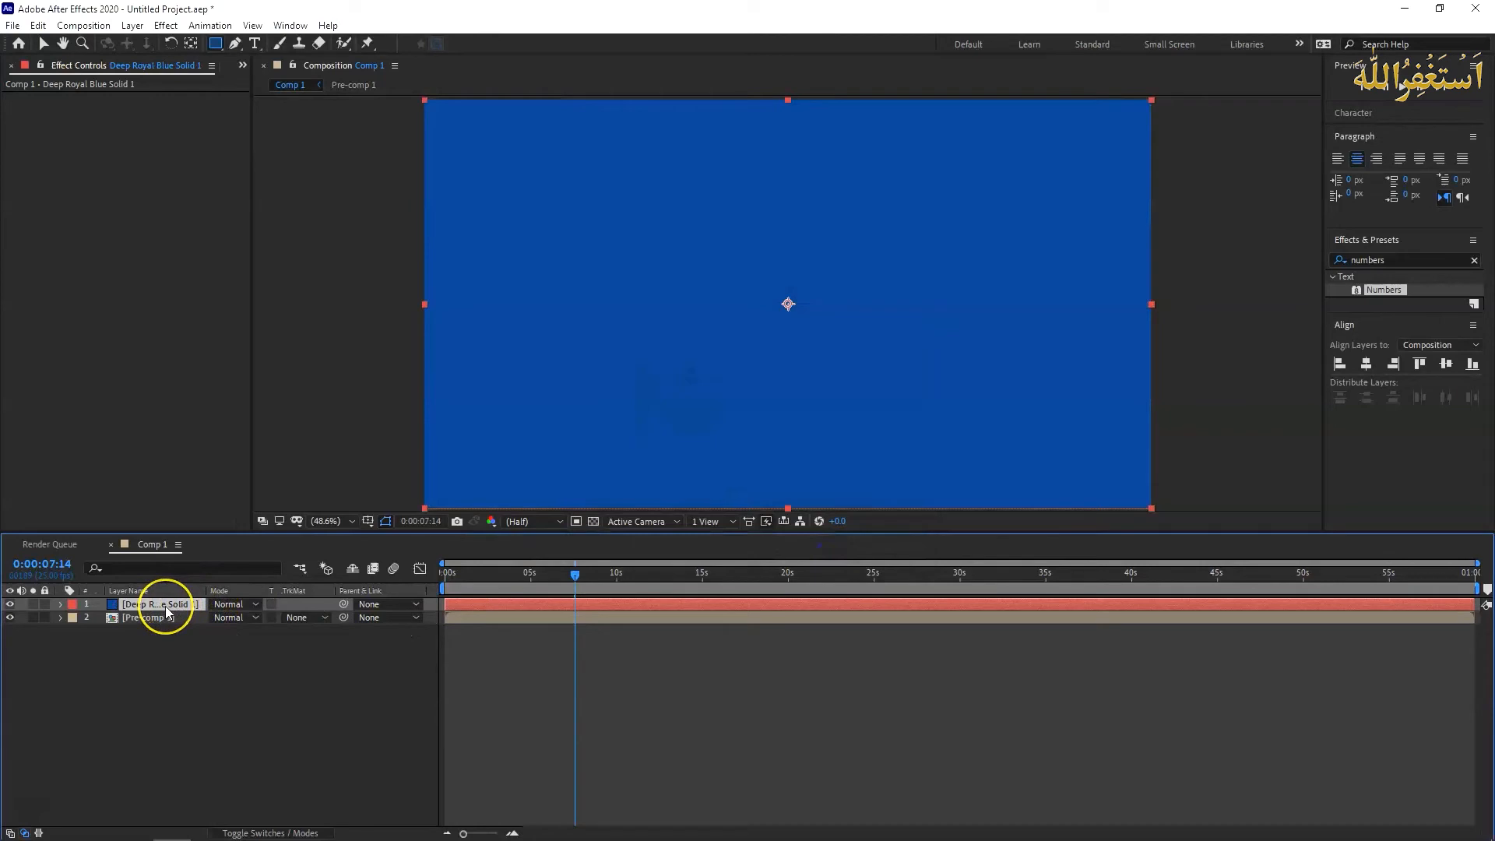
{"action": "left_click_drag", "start_coordinate": [166, 606], "coordinate": [166, 635]}
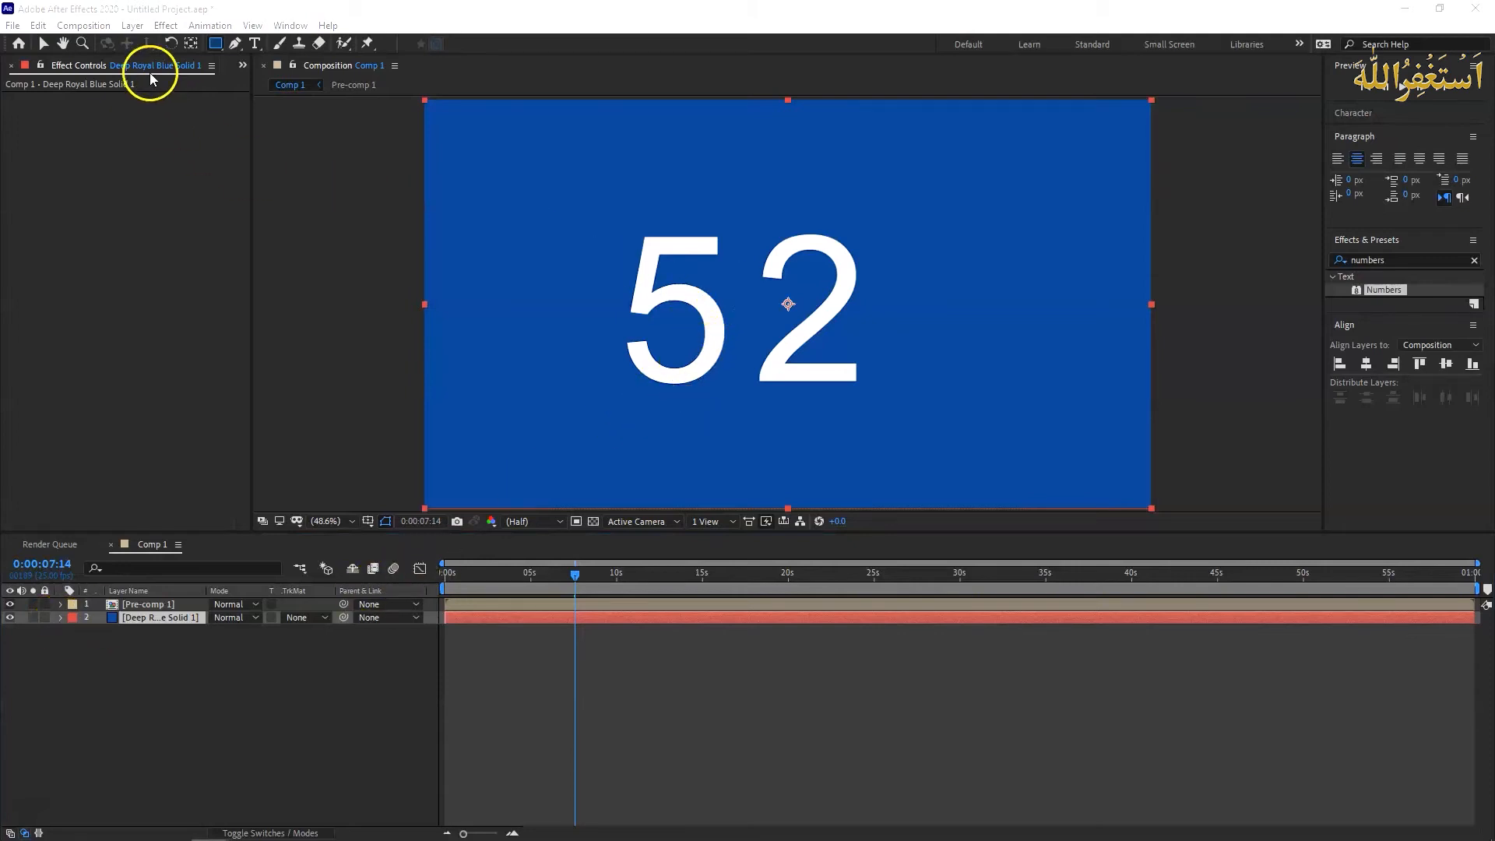
- Reveal the Position property of both layers and shift Pre-comp 1 horizontally to 1069
{"action": "left_click", "coordinate": [45, 45]}
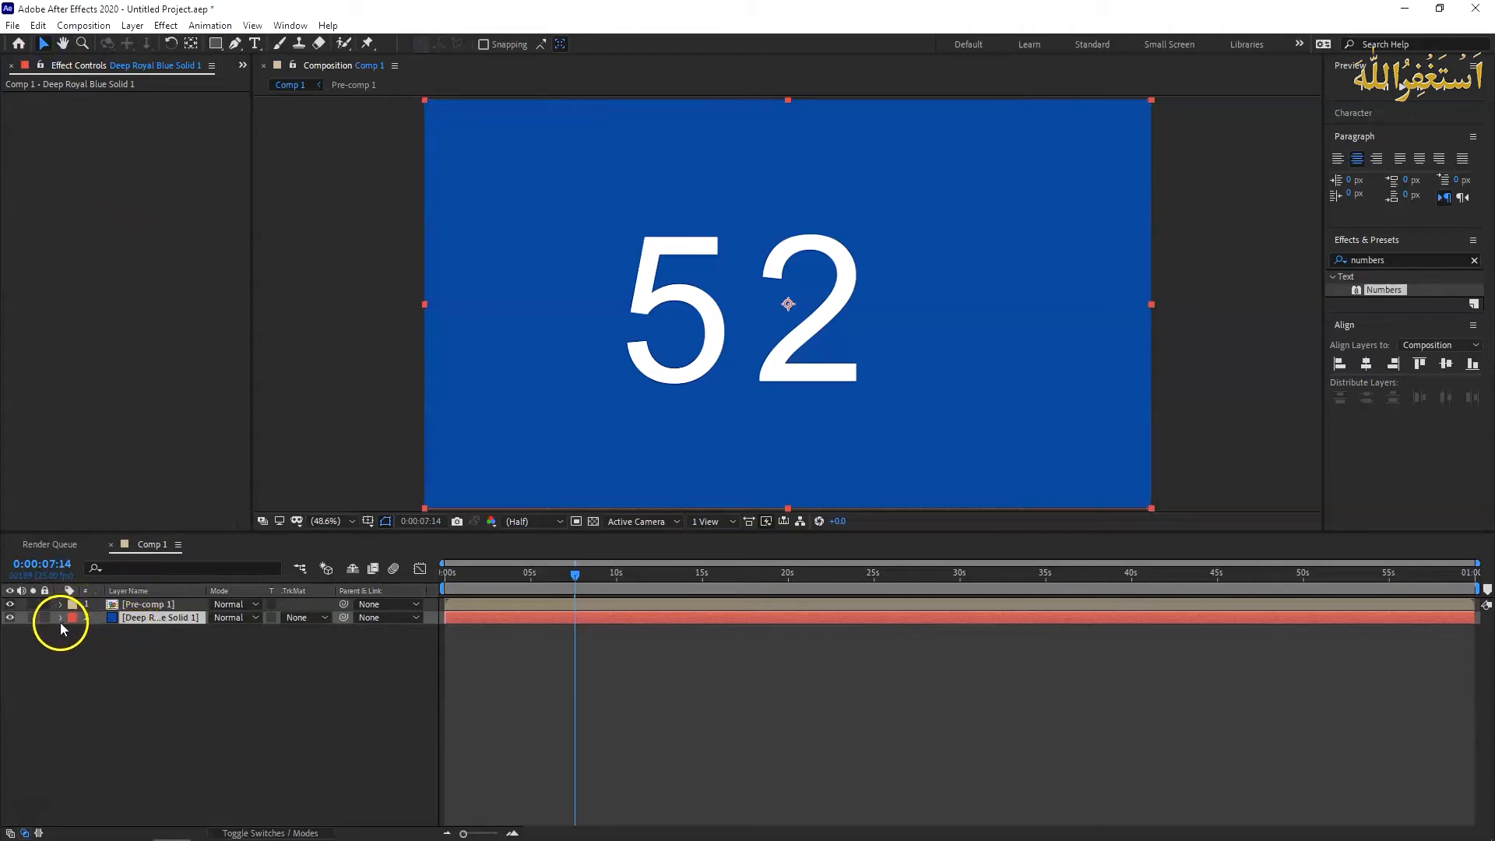
{"action": "key", "text": "ctrl+a"}
{"action": "key", "text": "p"}
{"action": "left_click_drag", "start_coordinate": [218, 617], "coordinate": [327, 616]}
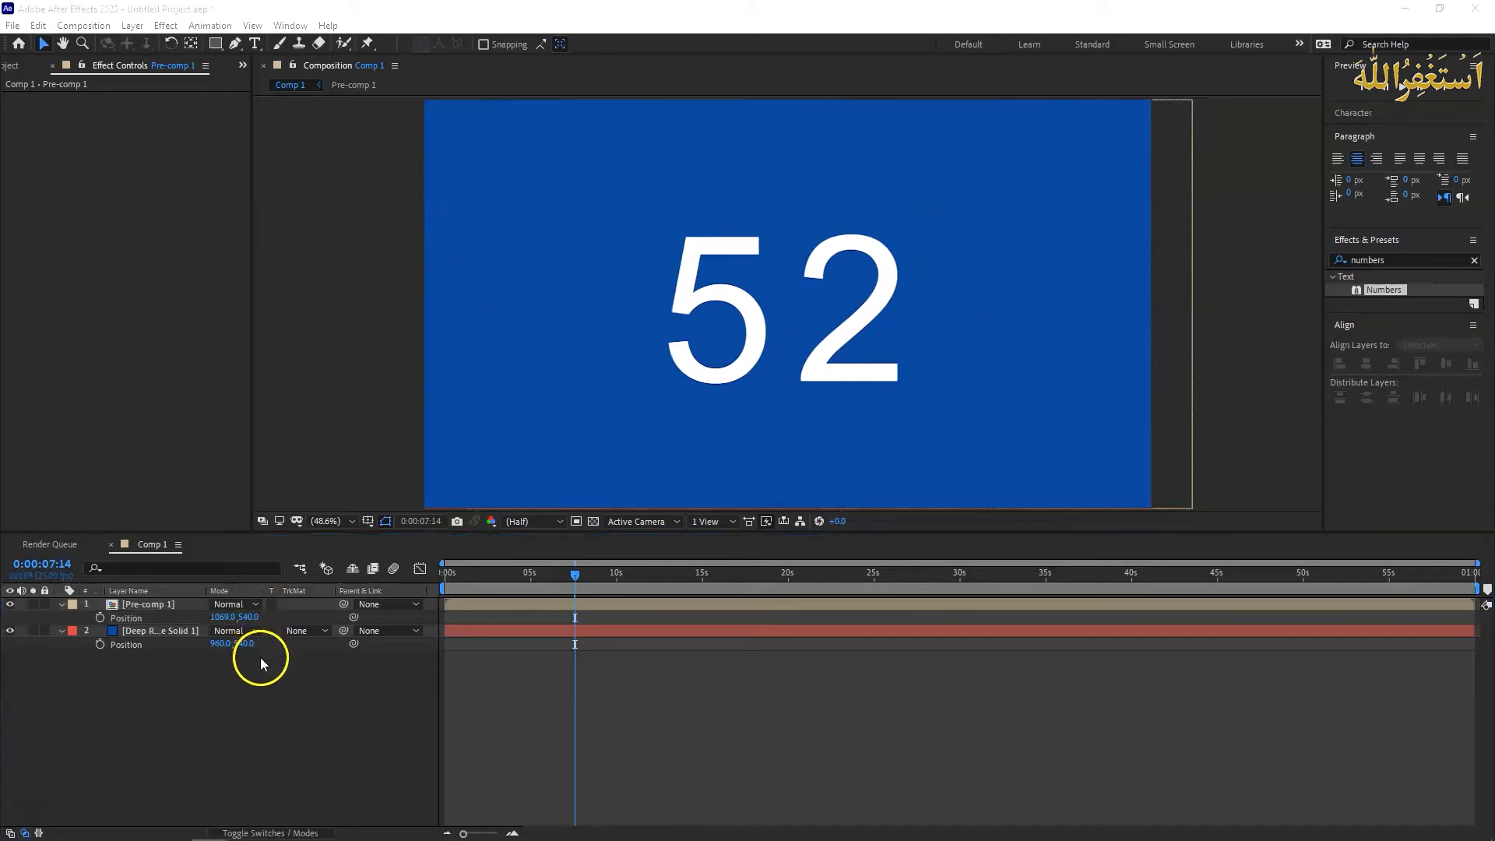
- Create a new 1920 × 1080 px solid in white (FFFFFF) on top of the other layers
{"action": "right_click", "coordinate": [260, 693]}
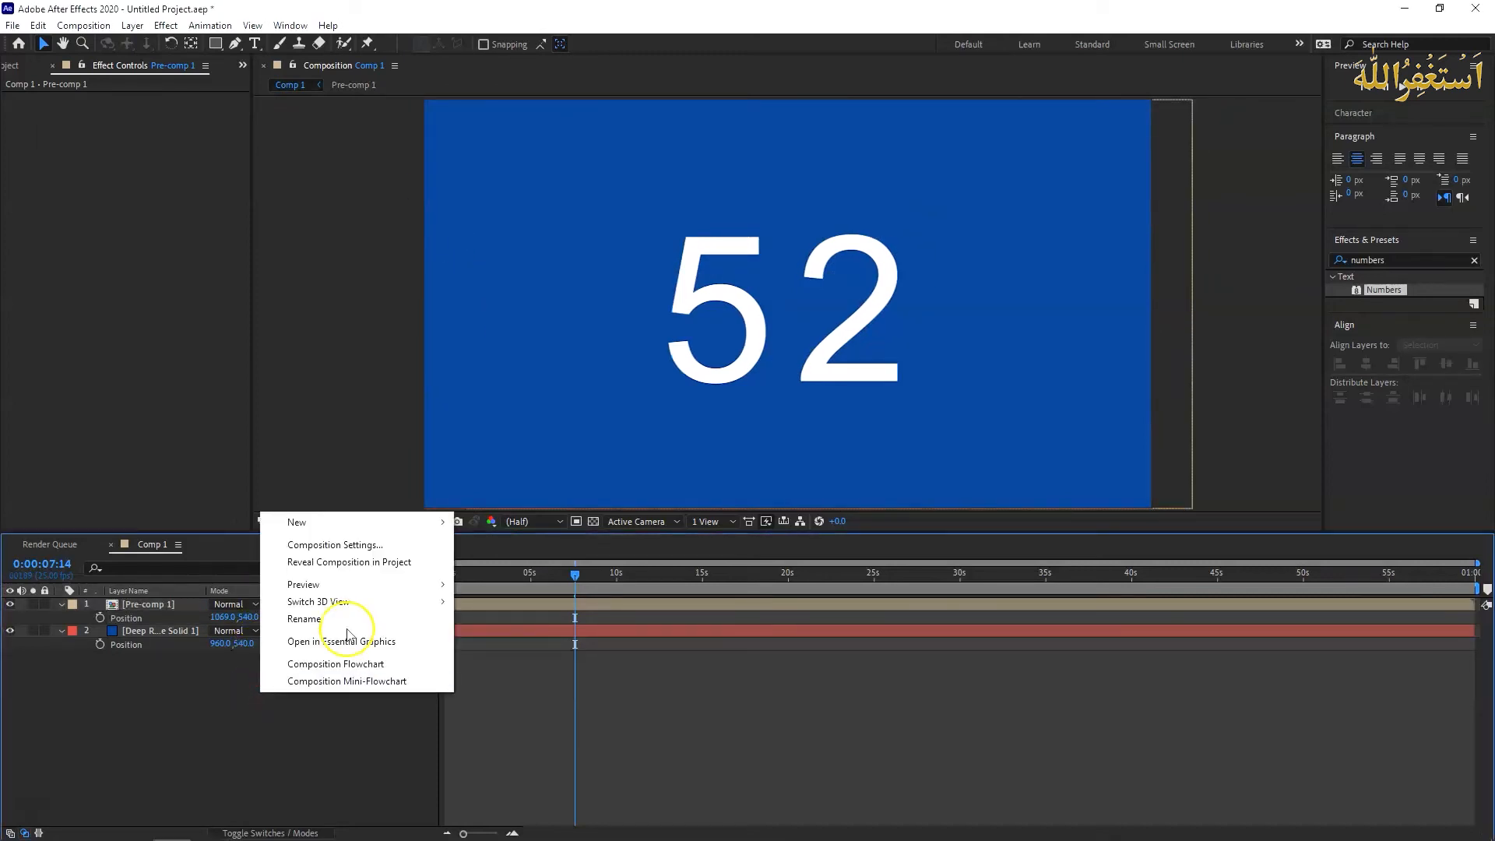
{"action": "mouse_move", "coordinate": [382, 522]}
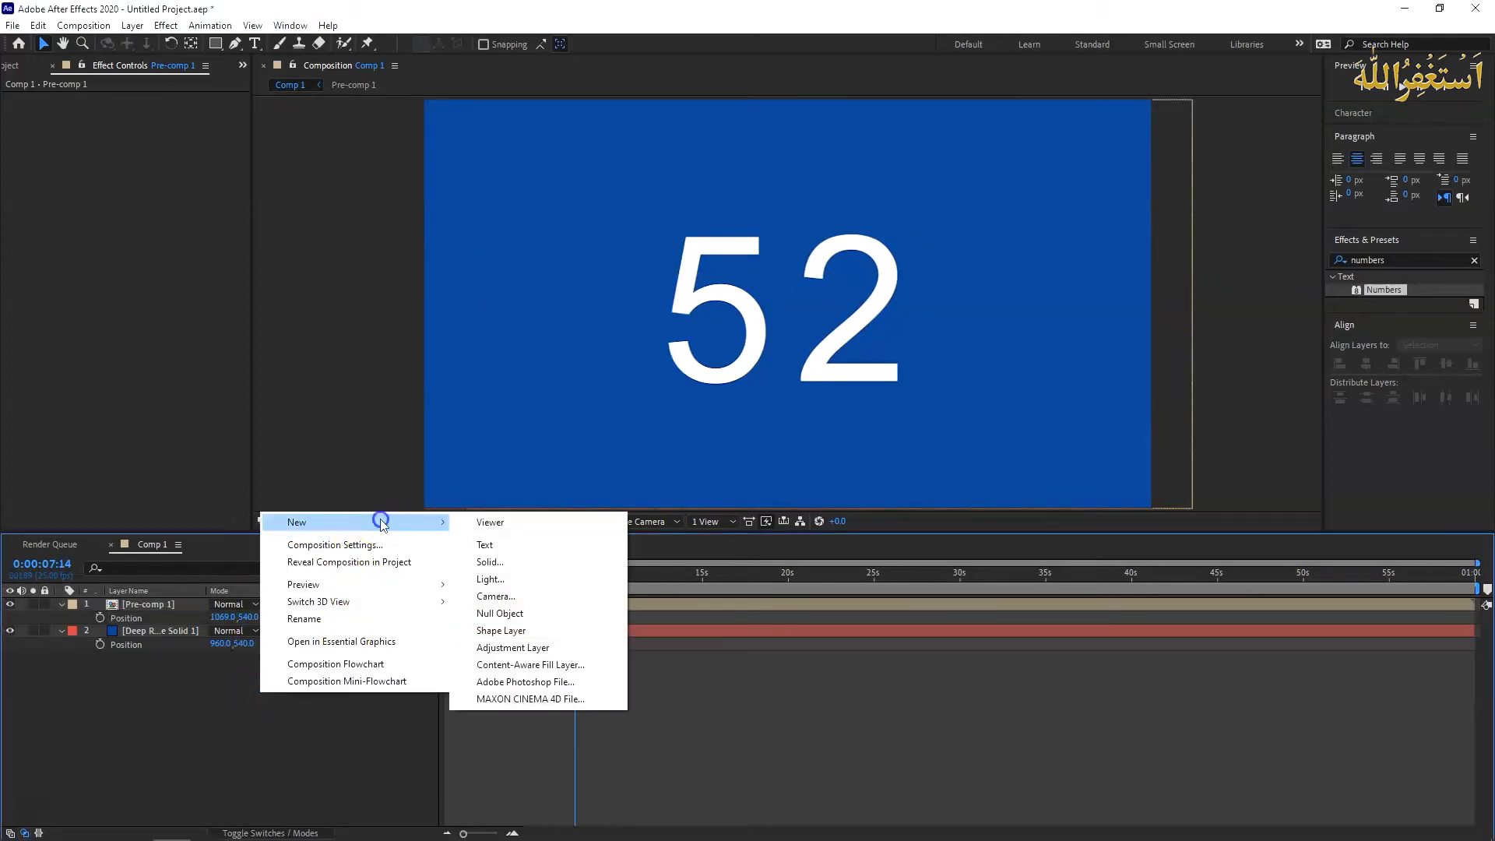
{"action": "left_click", "coordinate": [548, 555]}
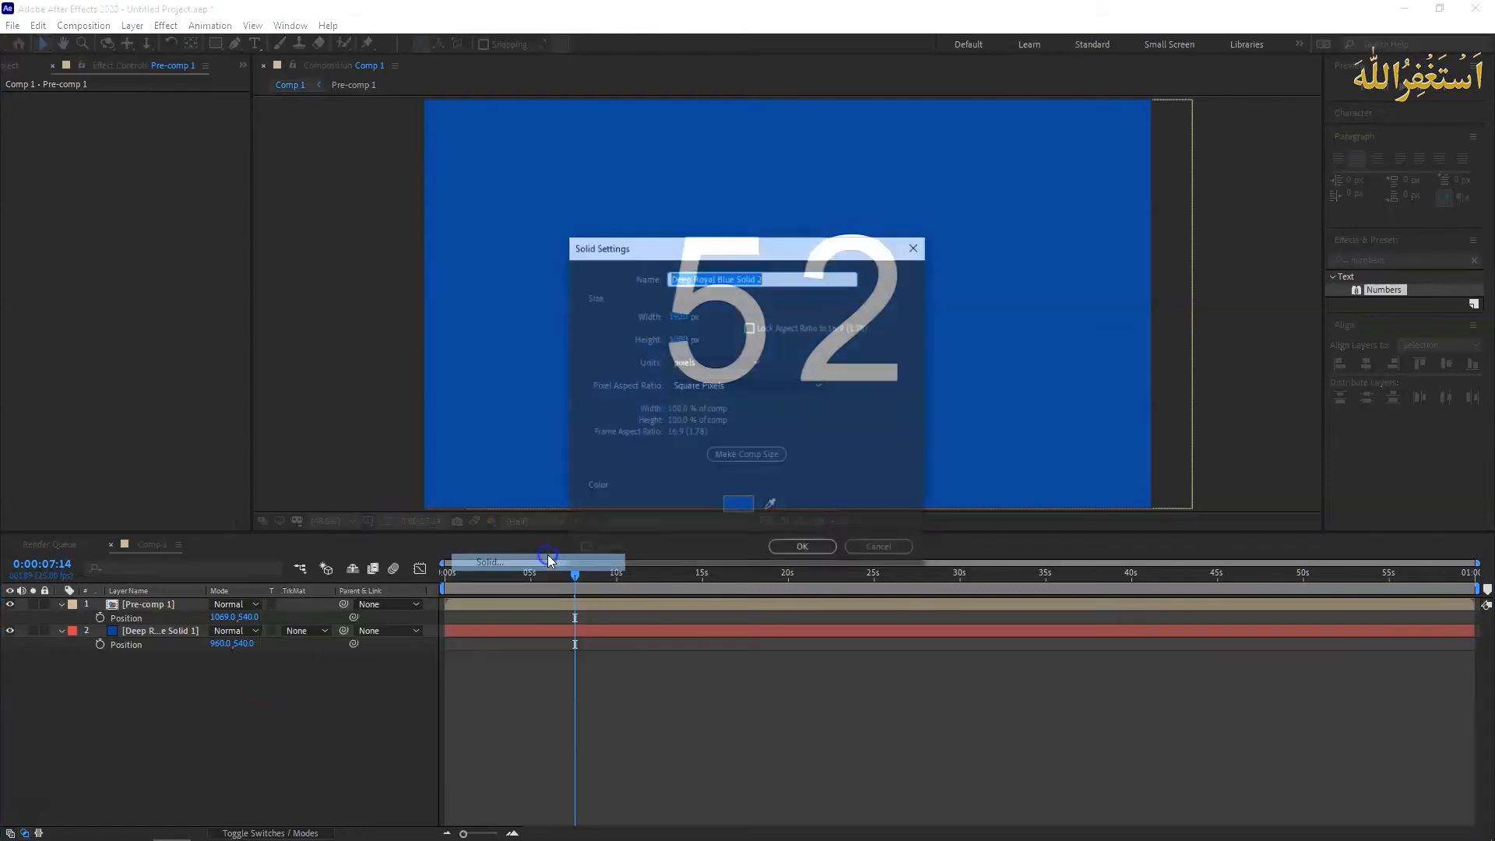
{"action": "left_click", "coordinate": [740, 507]}
{"action": "left_click_drag", "start_coordinate": [621, 358], "coordinate": [491, 283]}
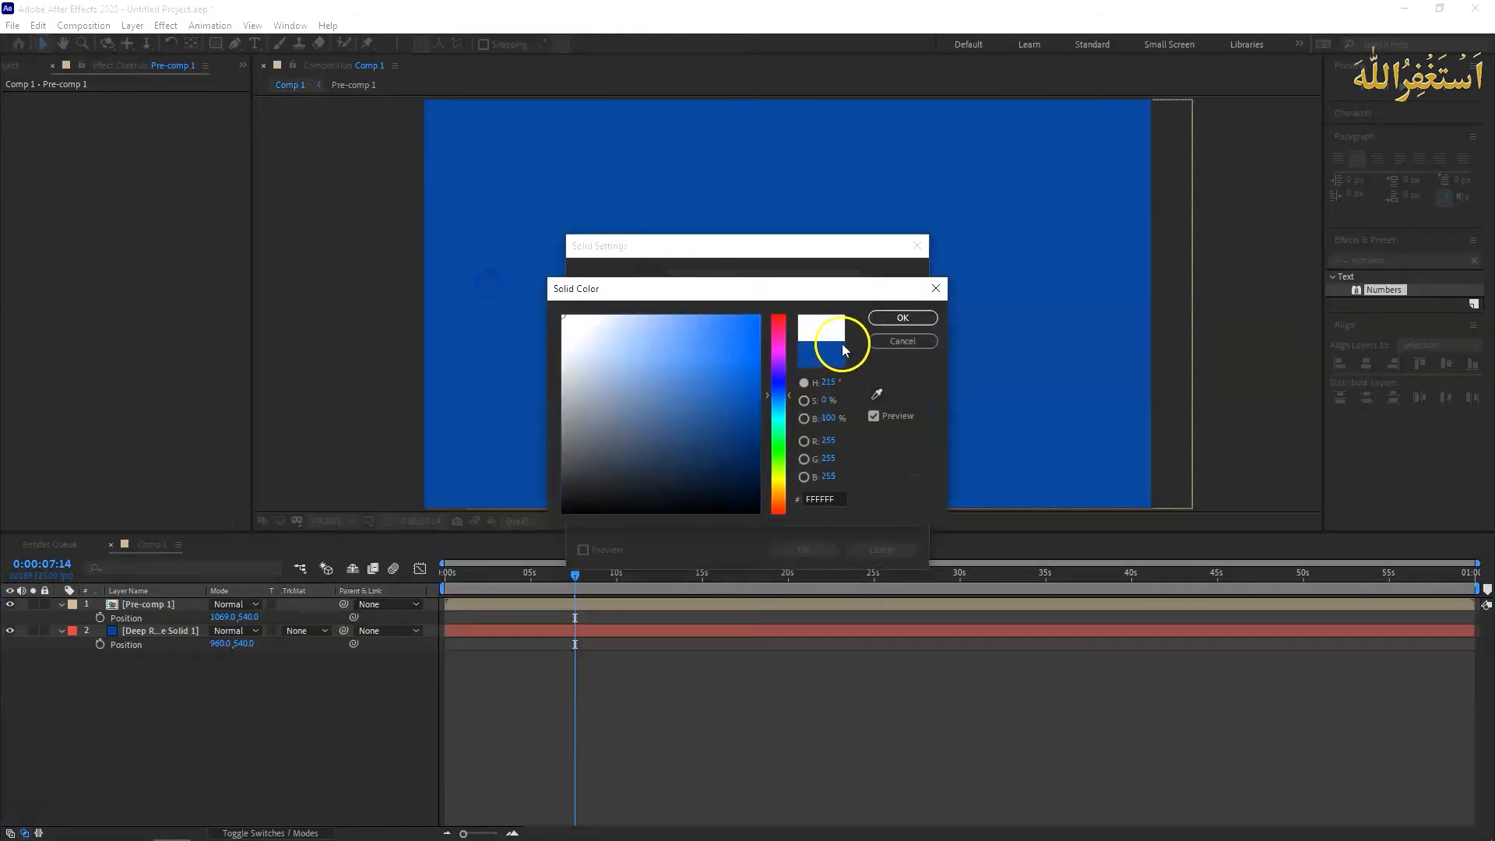
{"action": "left_click", "coordinate": [888, 316]}
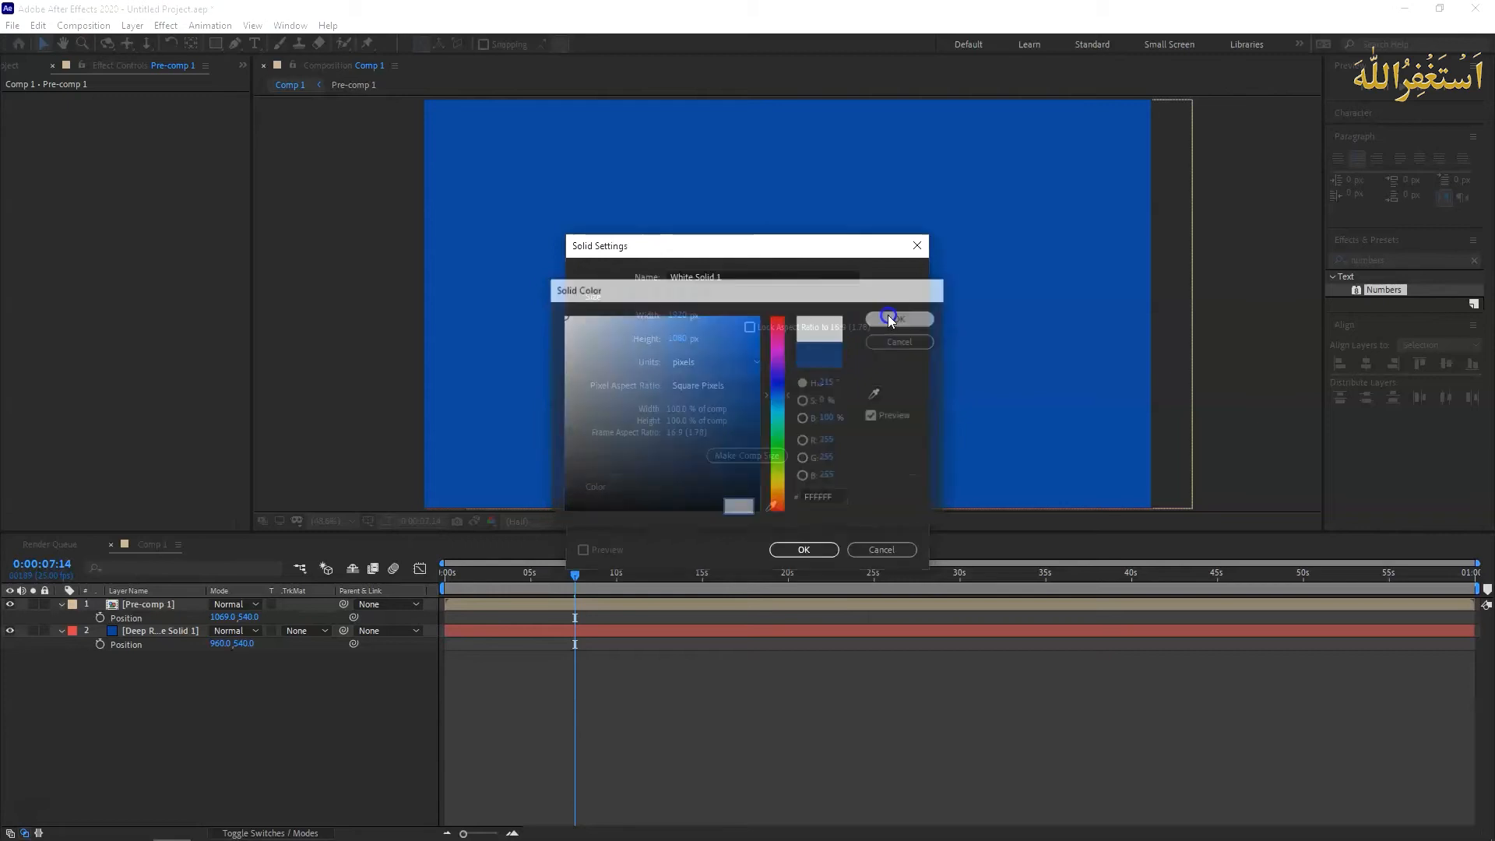
{"action": "left_click", "coordinate": [810, 547]}
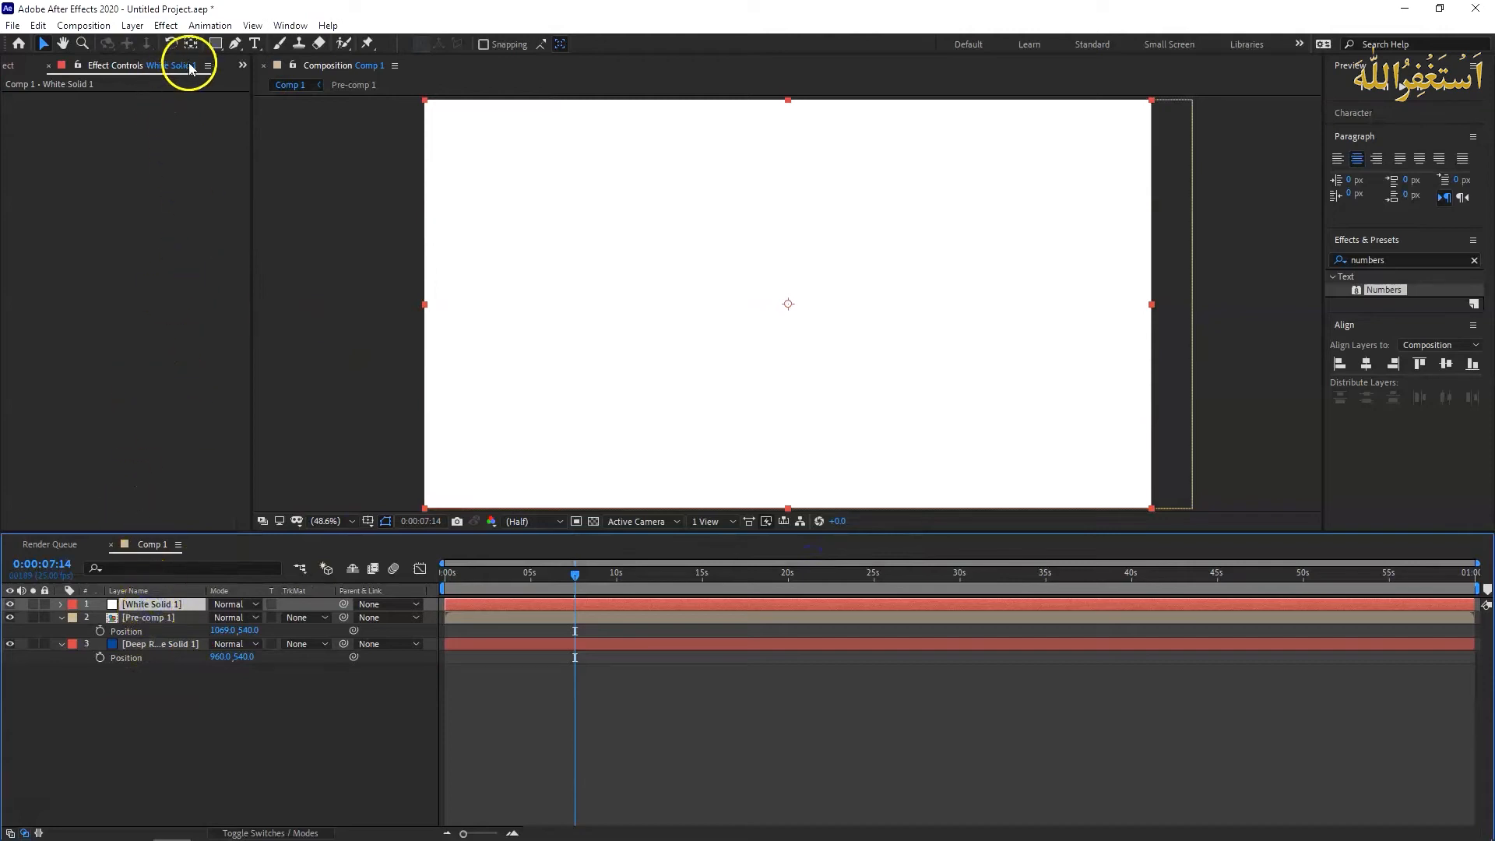
- Draw a circular mask on the white solid with the Ellipse tool, large enough to surround the seconds digits
{"action": "left_click", "coordinate": [167, 31]}
{"action": "left_click", "coordinate": [167, 28]}
{"action": "left_click", "coordinate": [216, 44]}
{"action": "left_click", "coordinate": [218, 45]}
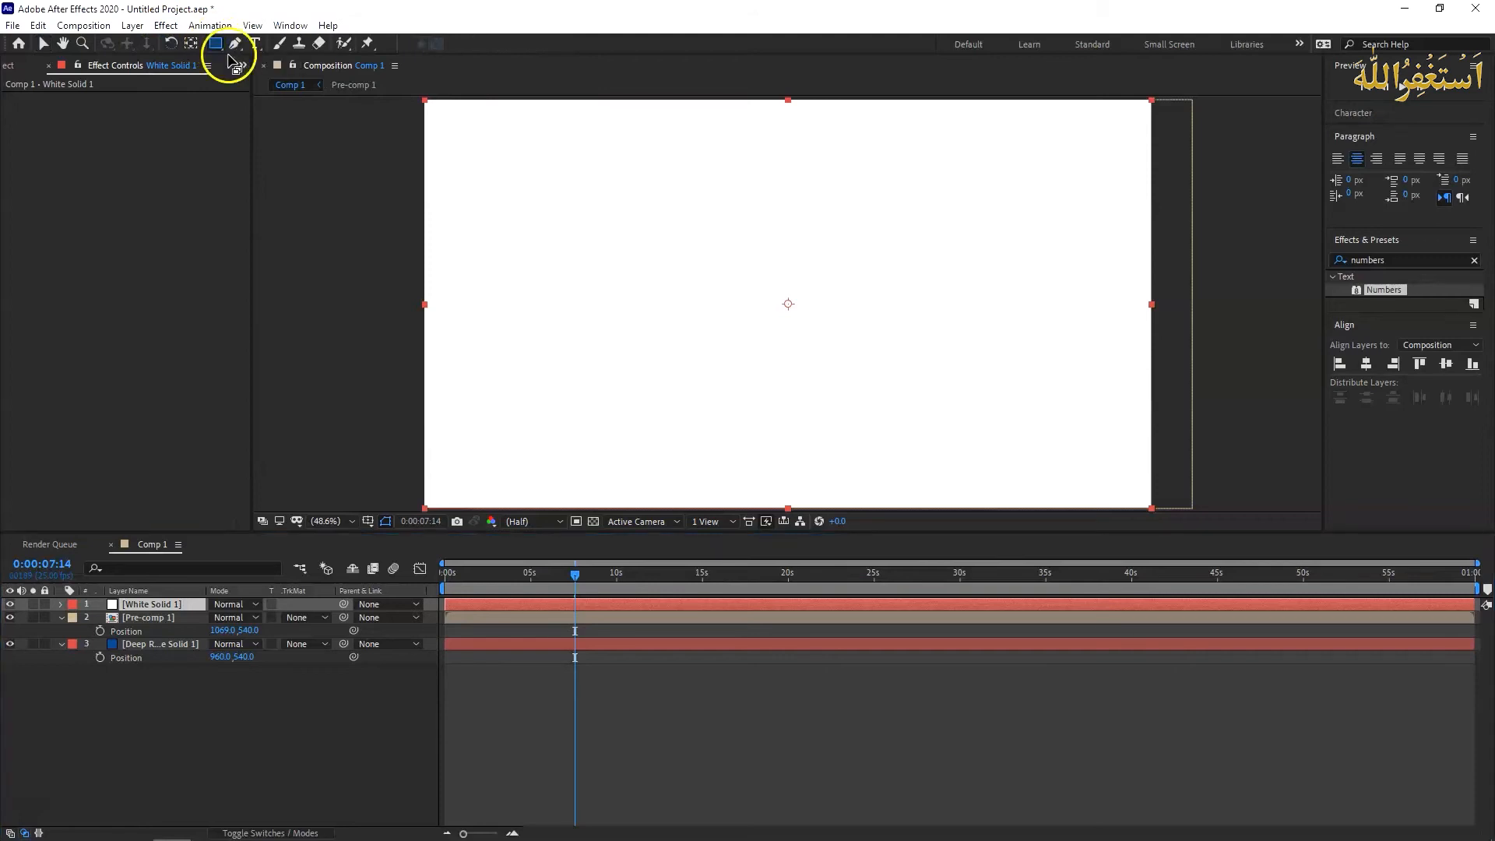
{"action": "left_click", "coordinate": [266, 78]}
{"action": "left_click", "coordinate": [588, 146]}
{"action": "left_click_drag", "start_coordinate": [588, 145], "coordinate": [930, 440]}
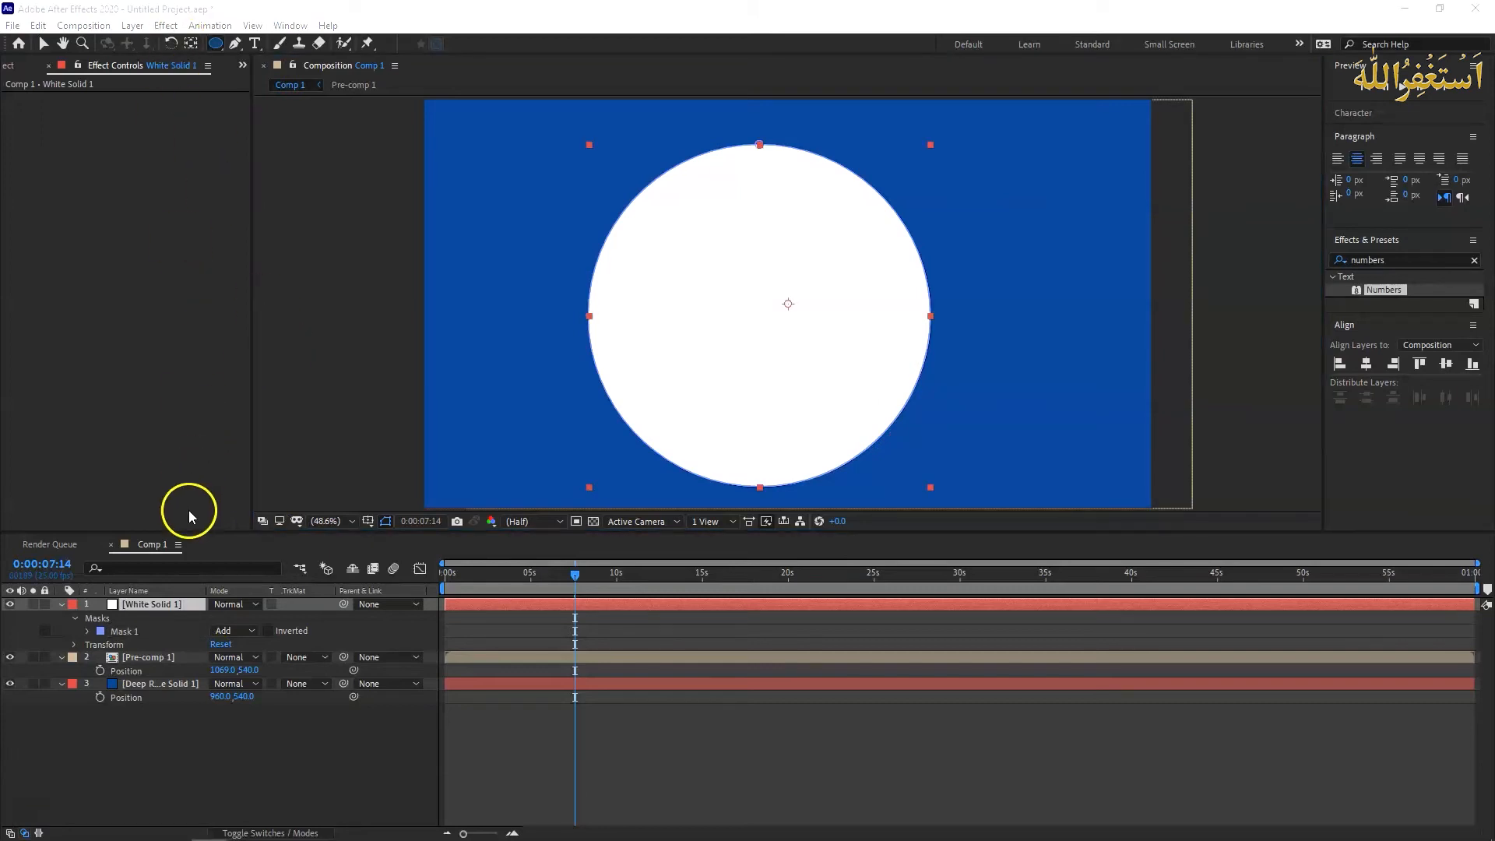
- Apply the Stroke effect to the white solid's circular mask, with Paint Style On Transparent and Brush Size 4.7
{"action": "left_click", "coordinate": [167, 596]}
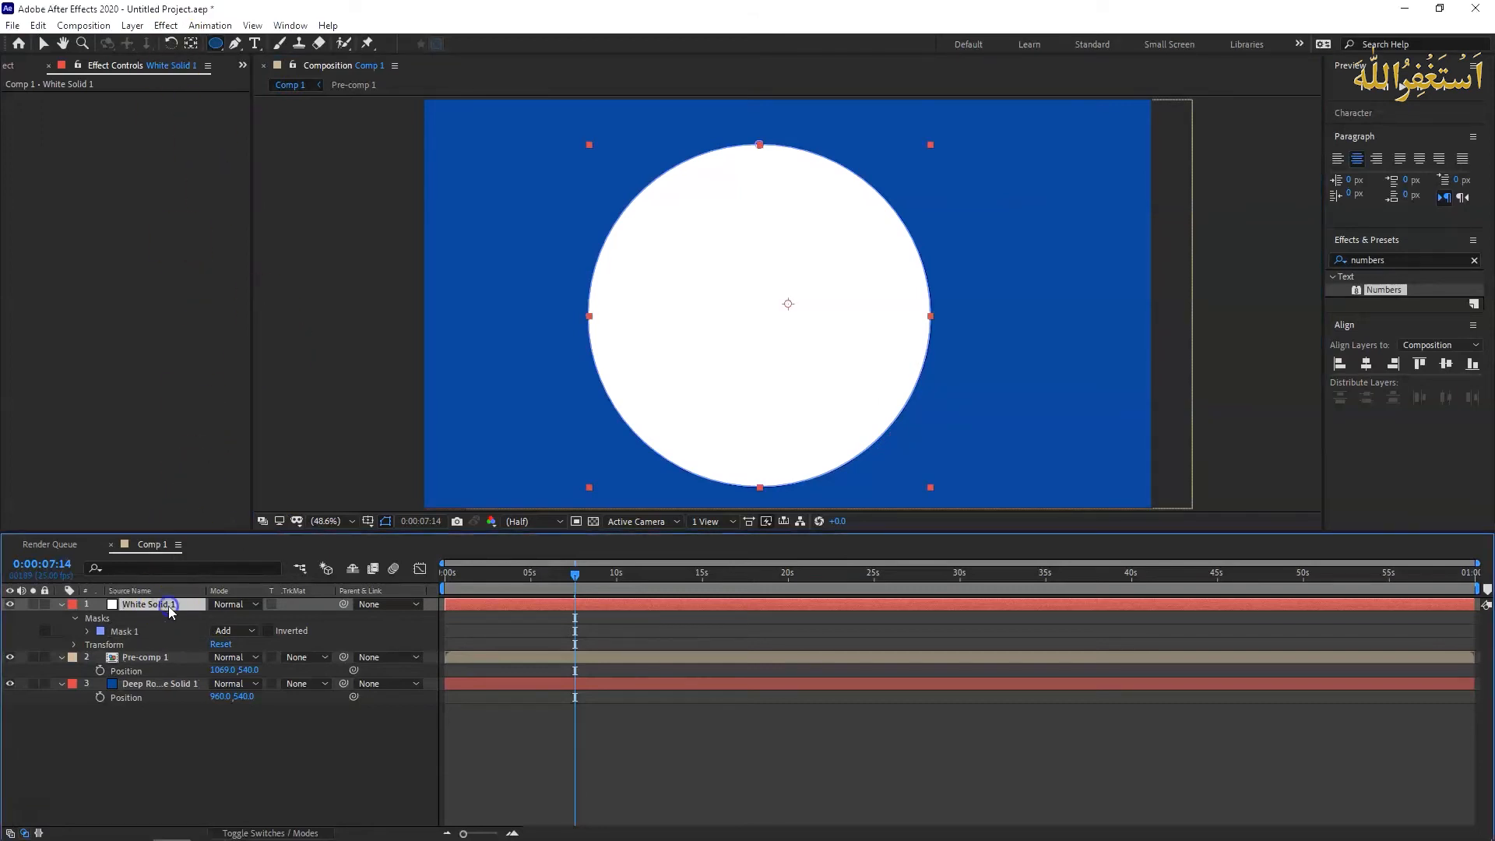
{"action": "left_click", "coordinate": [166, 26]}
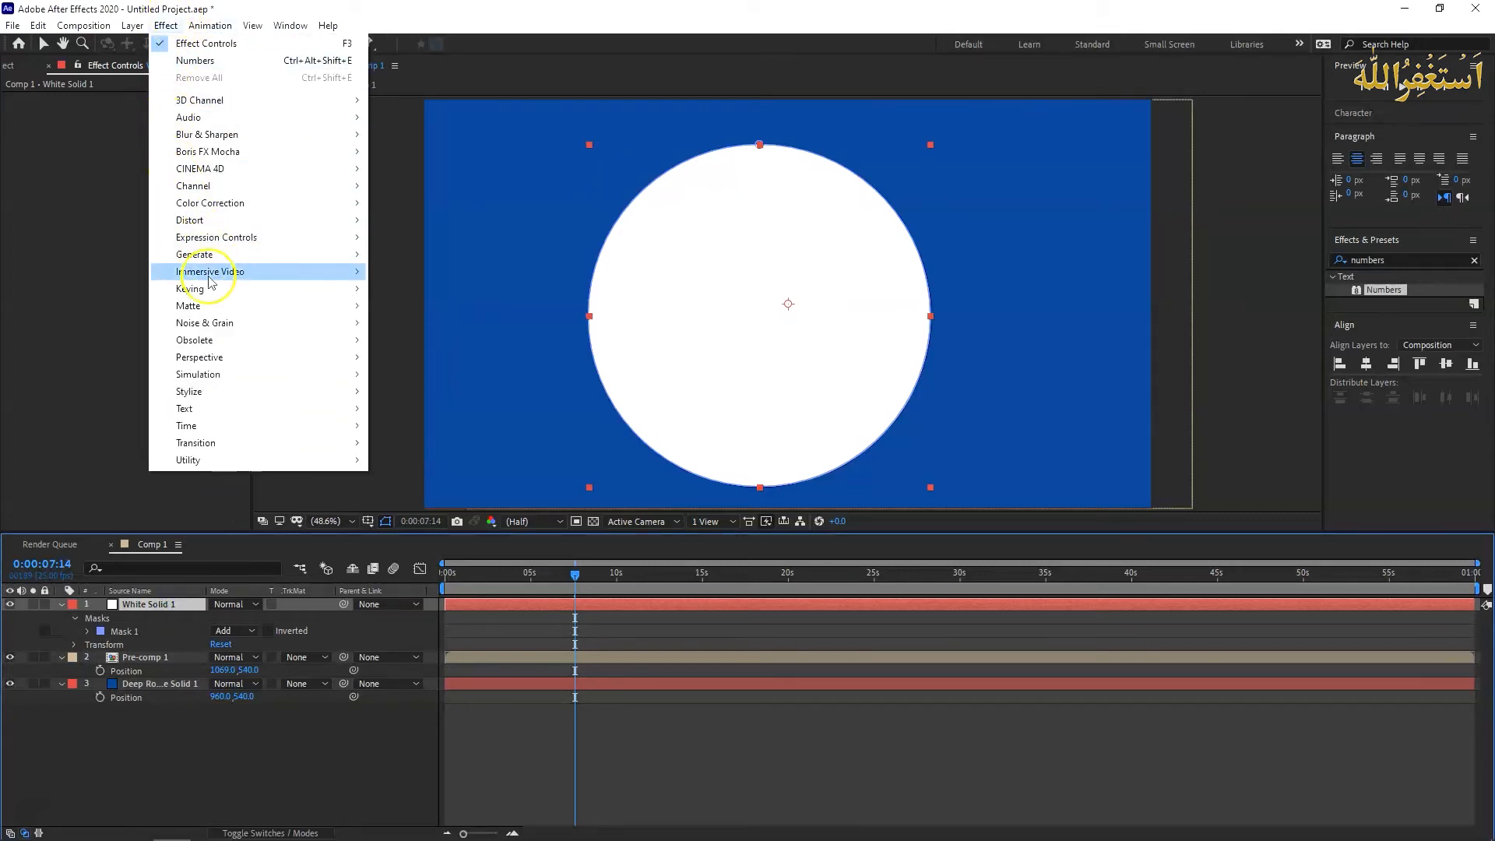
{"action": "mouse_move", "coordinate": [226, 254]}
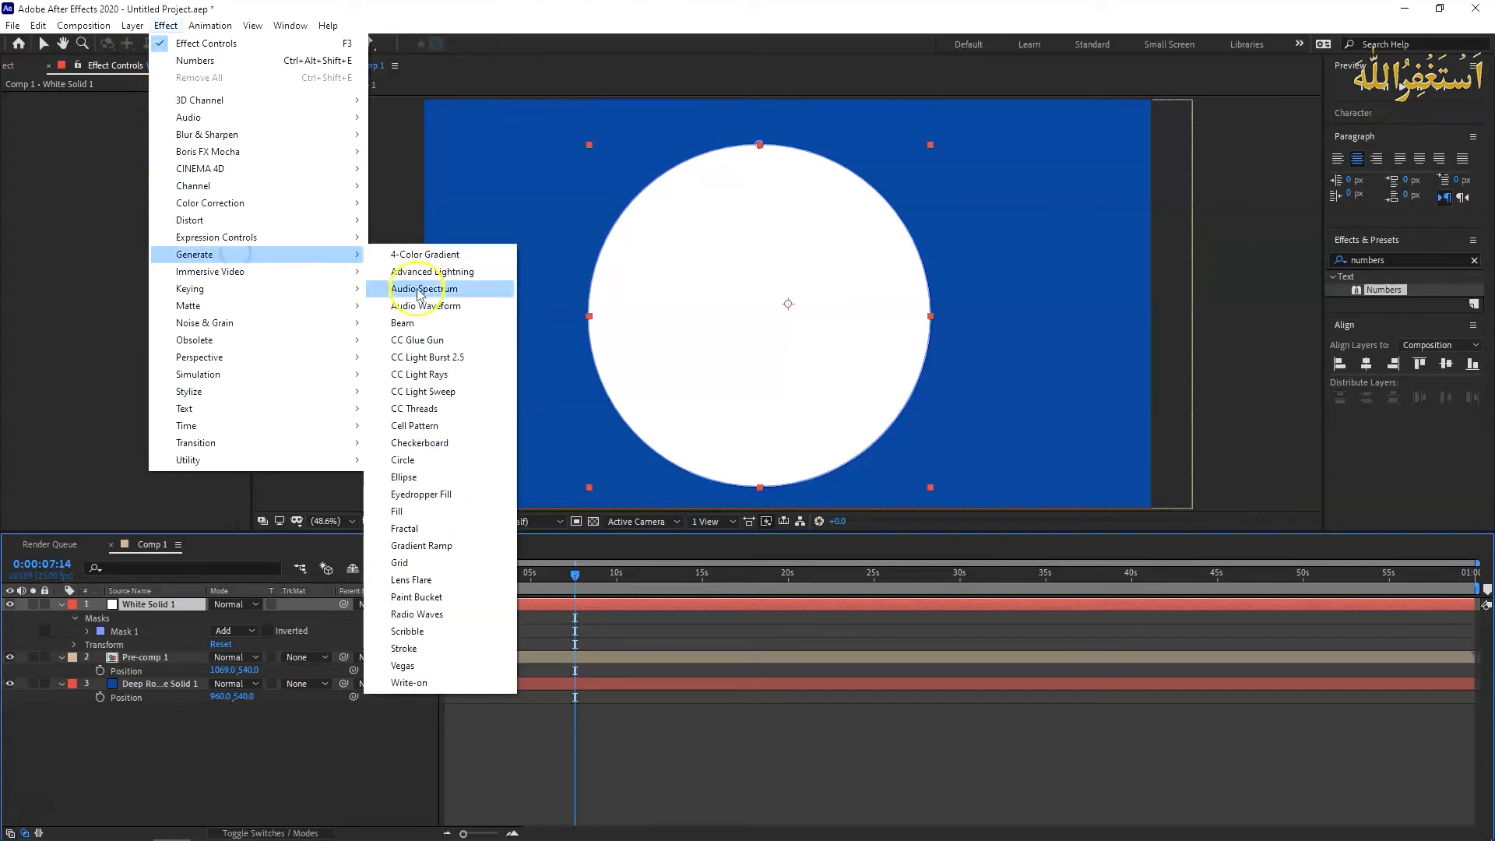
{"action": "left_click", "coordinate": [458, 648]}
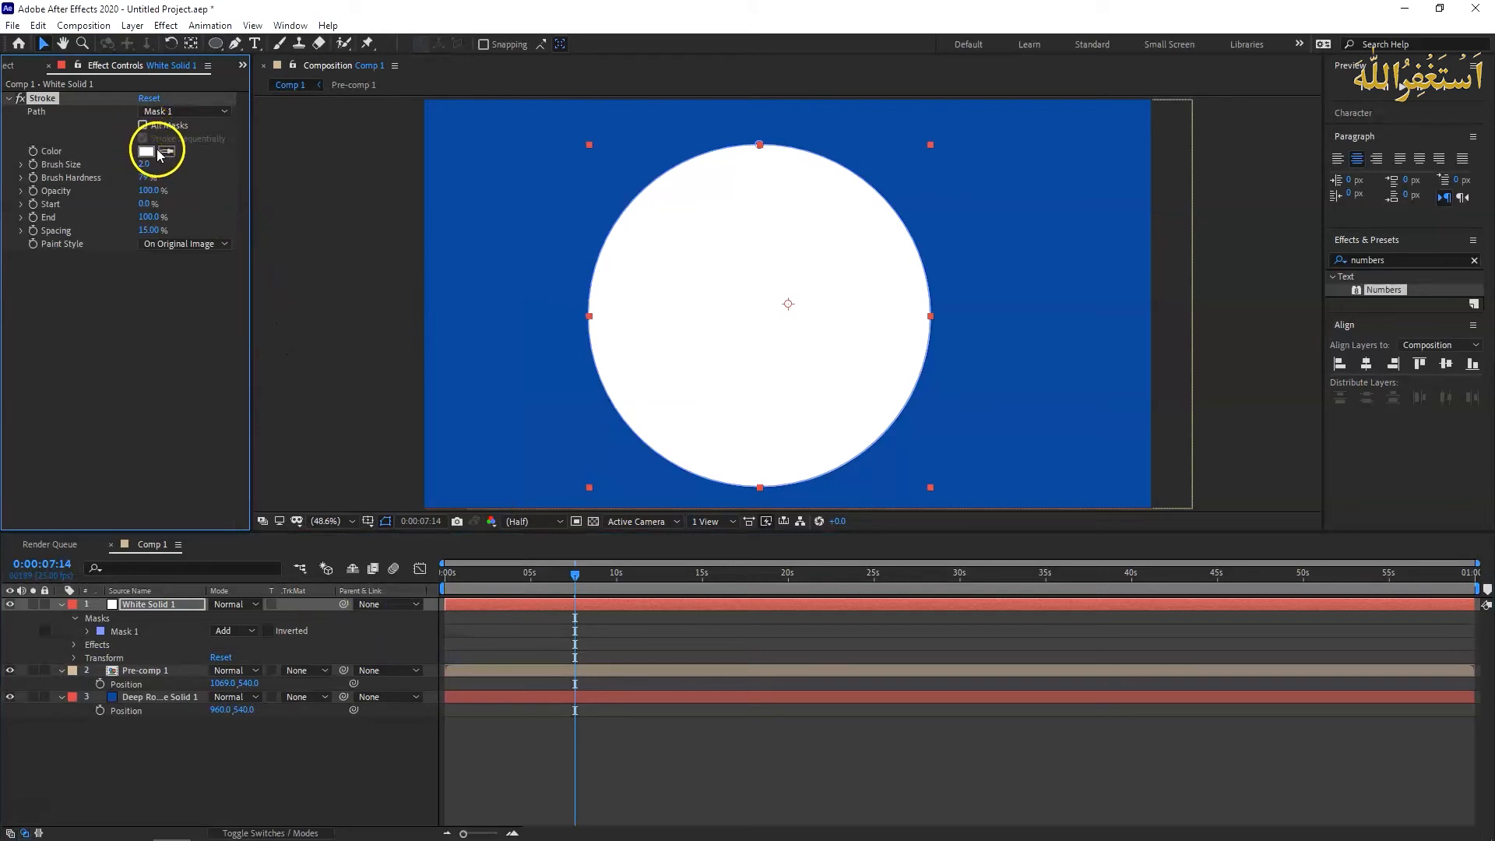
{"action": "left_click", "coordinate": [173, 244]}
{"action": "left_click", "coordinate": [179, 278]}
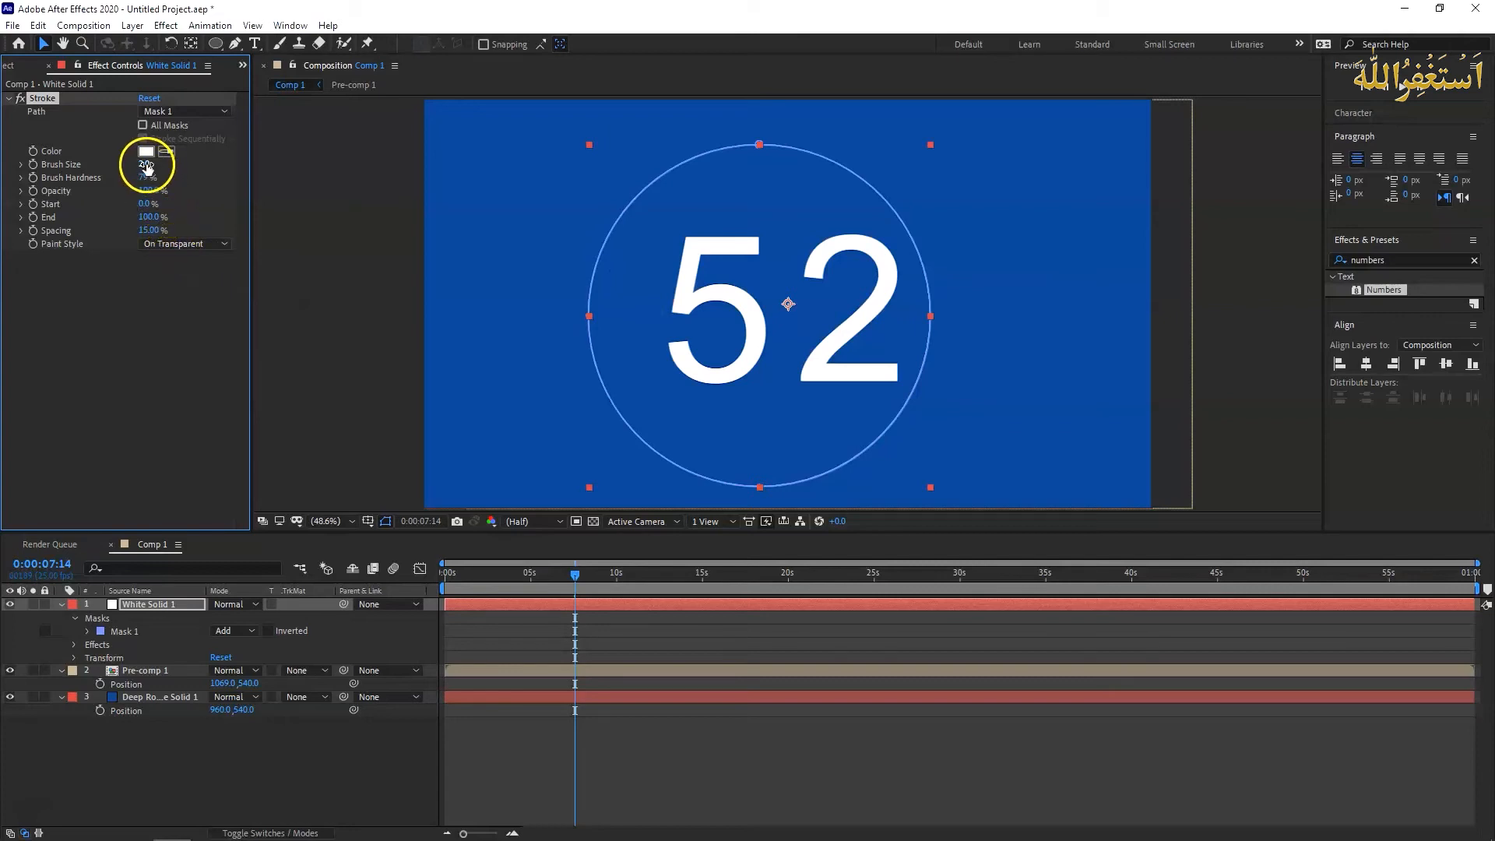
{"action": "left_click_drag", "start_coordinate": [147, 166], "coordinate": [161, 165]}
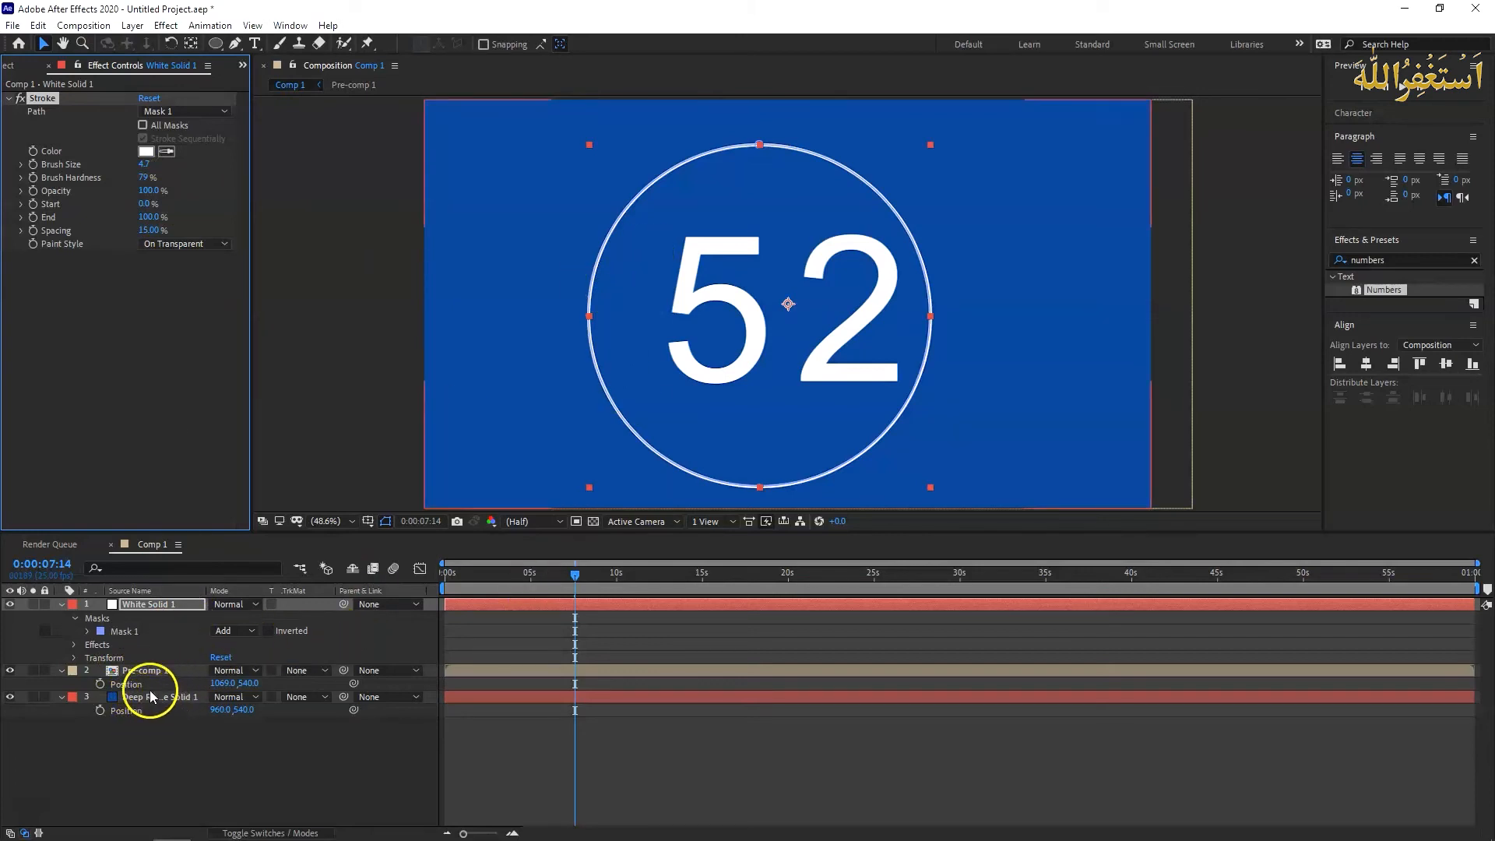
- Shift Pre-comp 1 horizontally to 1001 to centre the digits in the circle, and collapse the layers' properties
{"action": "left_click", "coordinate": [544, 427]}
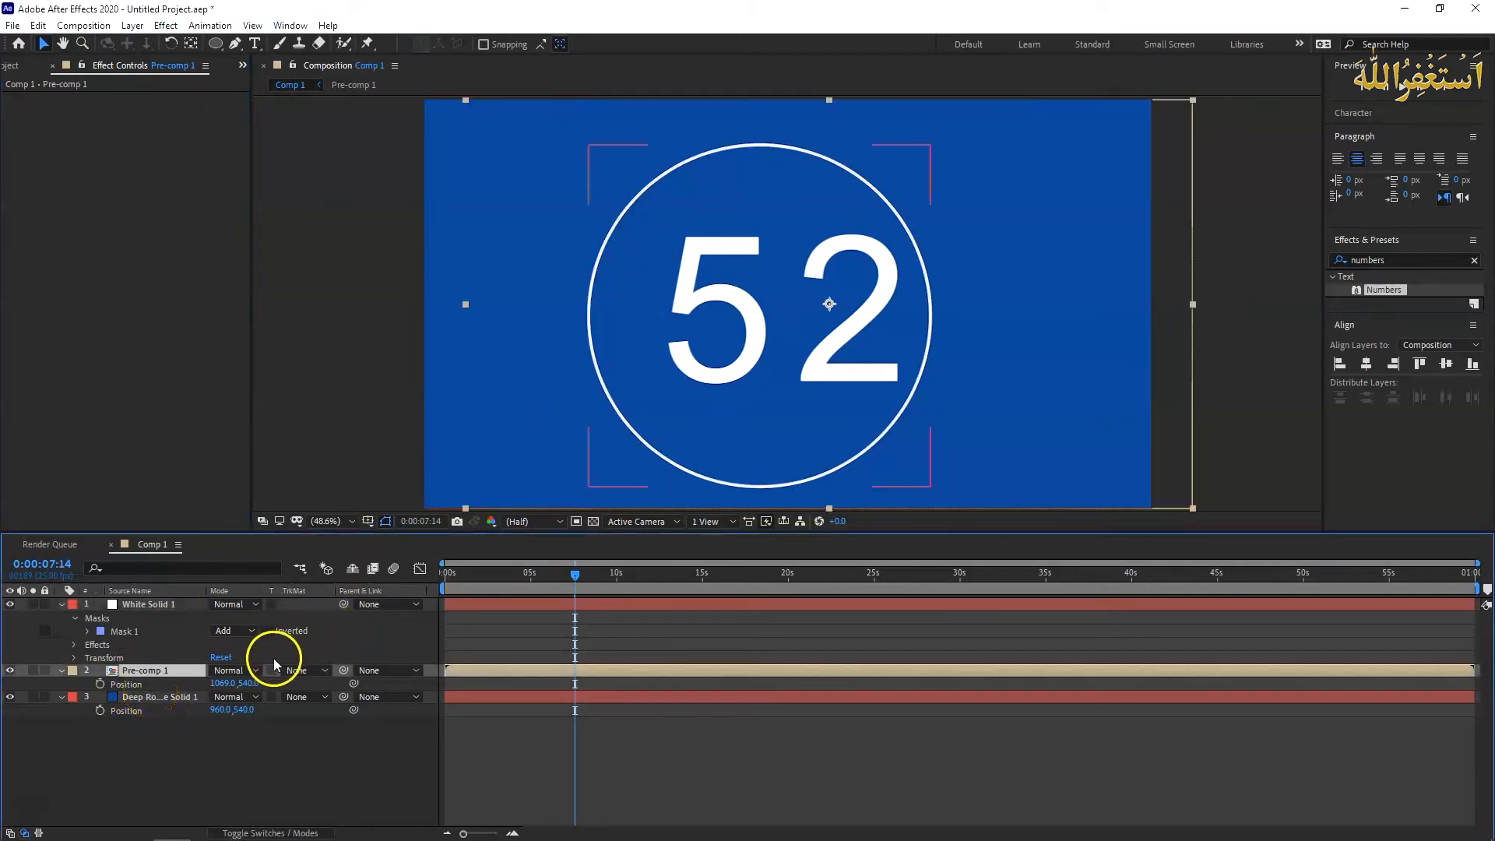
{"action": "left_click_drag", "start_coordinate": [221, 682], "coordinate": [164, 676]}
{"action": "left_click", "coordinate": [62, 604]}
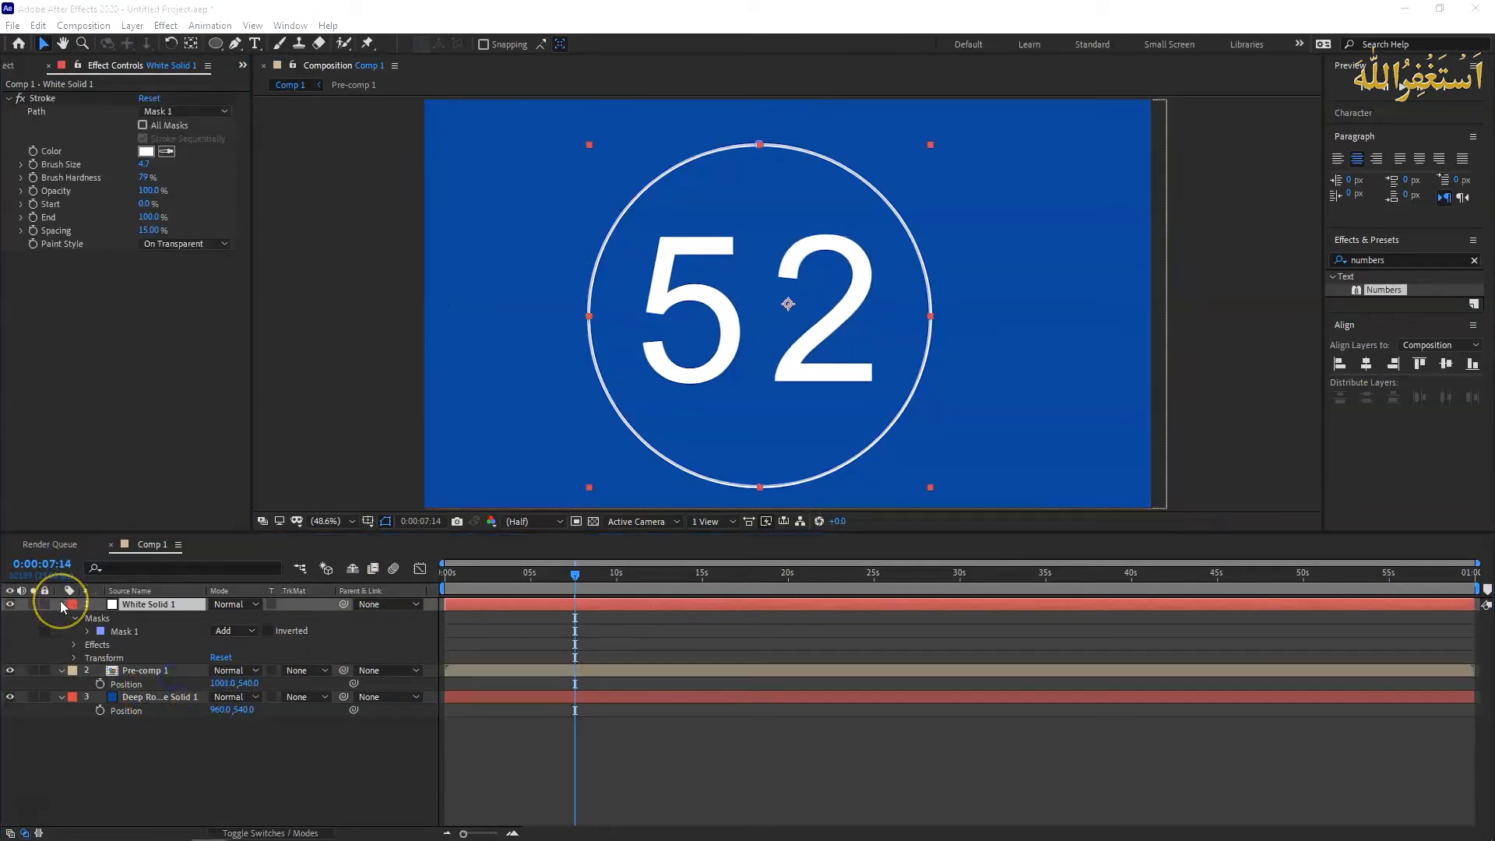
{"action": "left_click", "coordinate": [61, 604]}
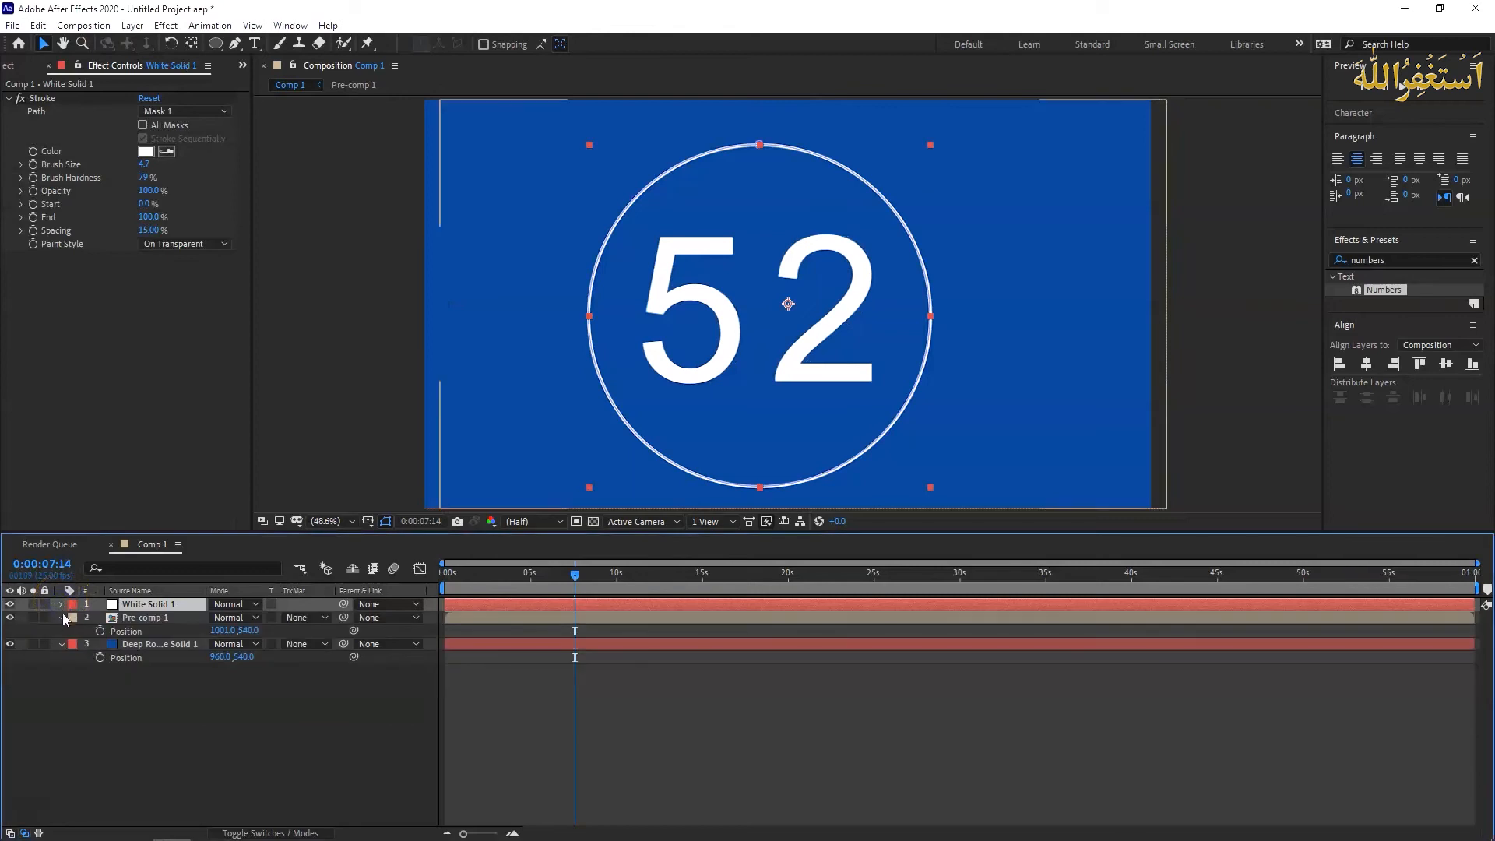
{"action": "left_click", "coordinate": [61, 617]}
- Duplicate the White Solid 1 layer holding the stroked circle and keep the upper copy selected
{"action": "left_click", "coordinate": [134, 606]}
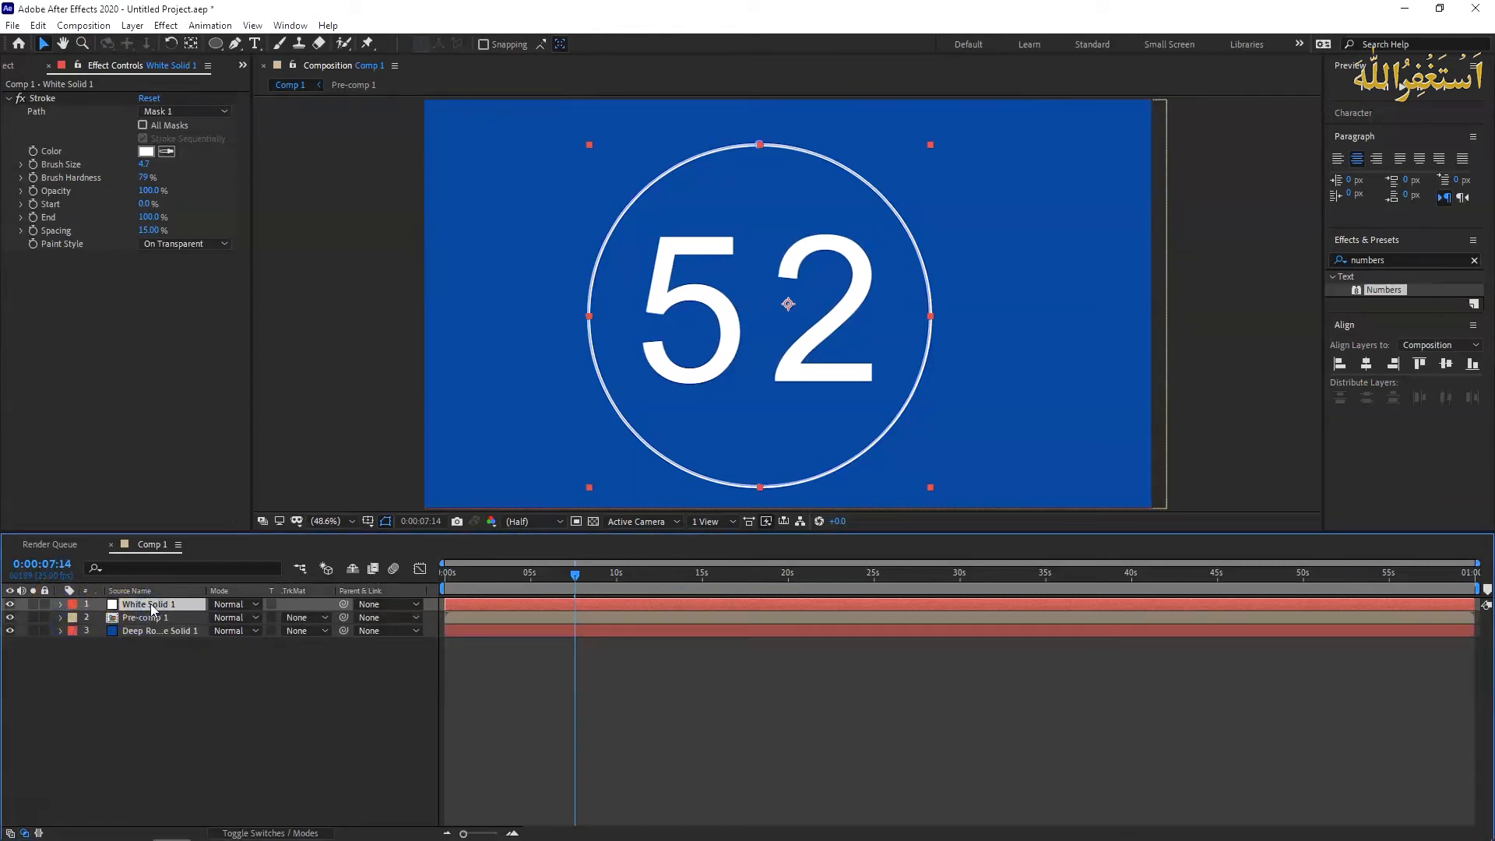
{"action": "key", "text": "ctrl+d"}
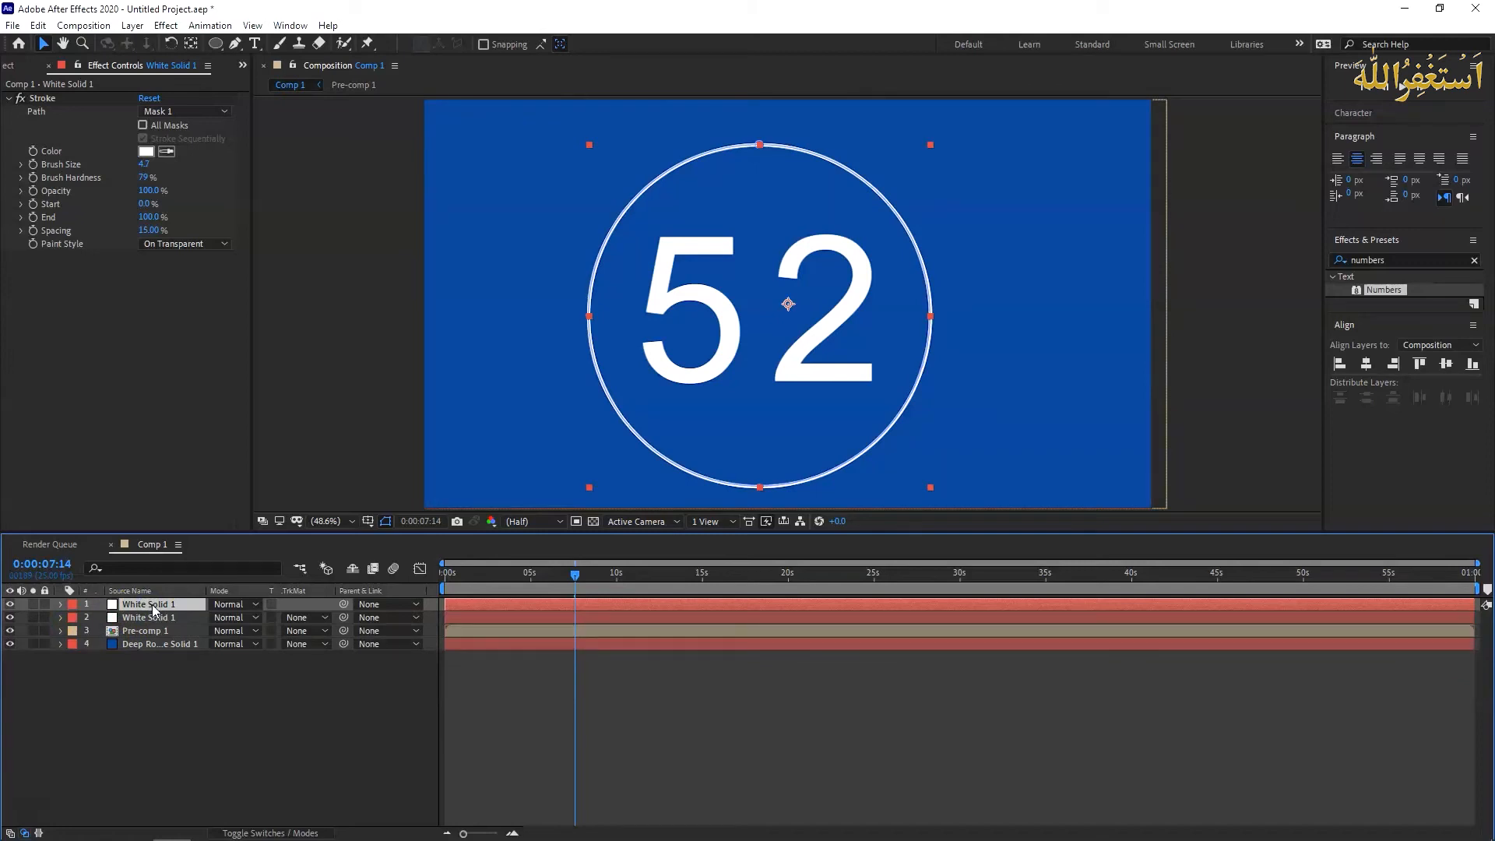
{"action": "left_click", "coordinate": [155, 609]}
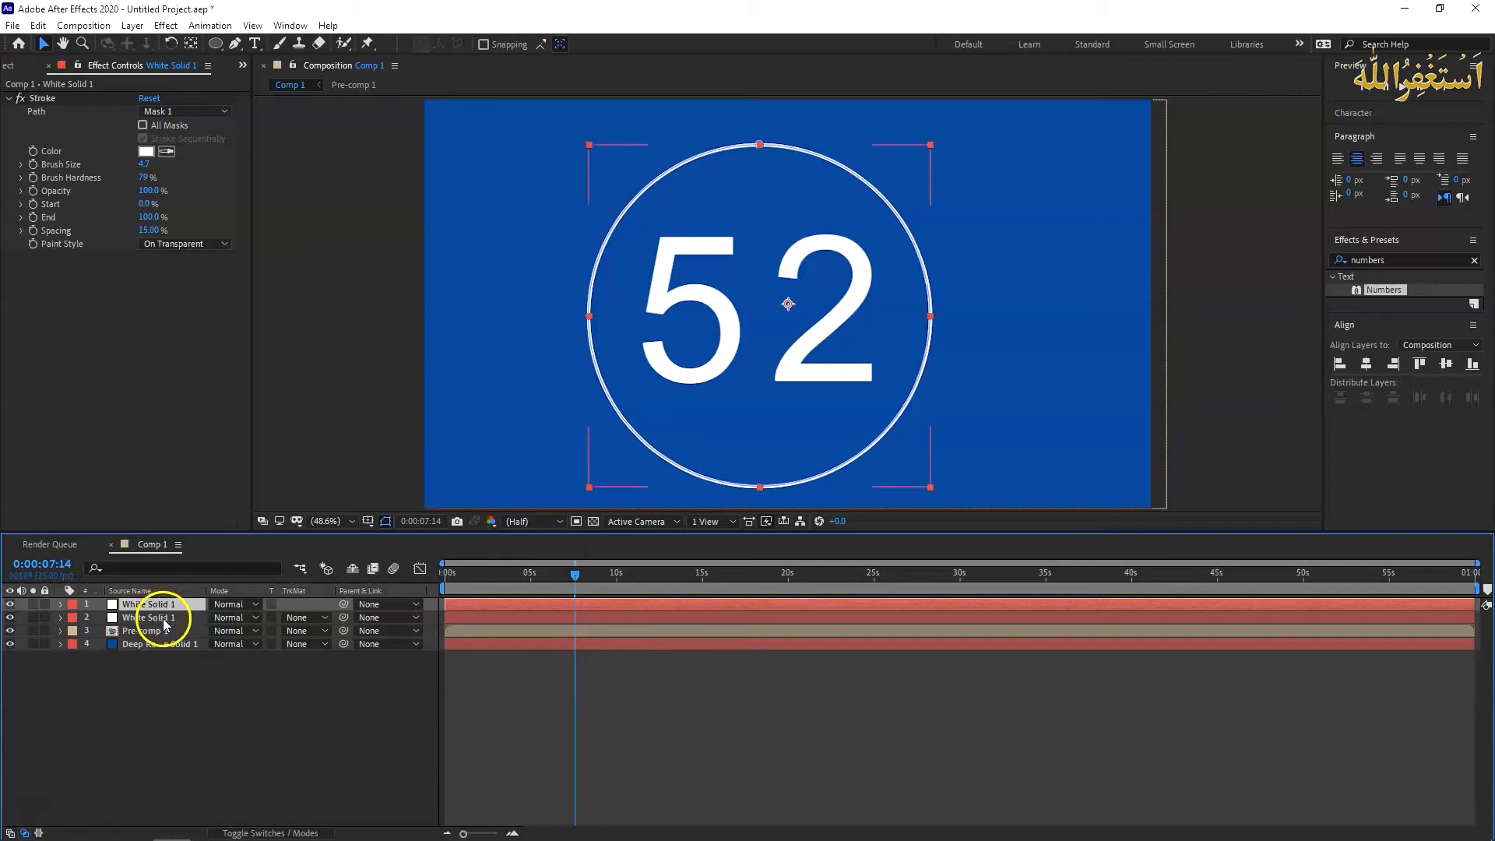
- Rename the lower White Solid 1 copy as White Solid 2
{"action": "left_click", "coordinate": [173, 619]}
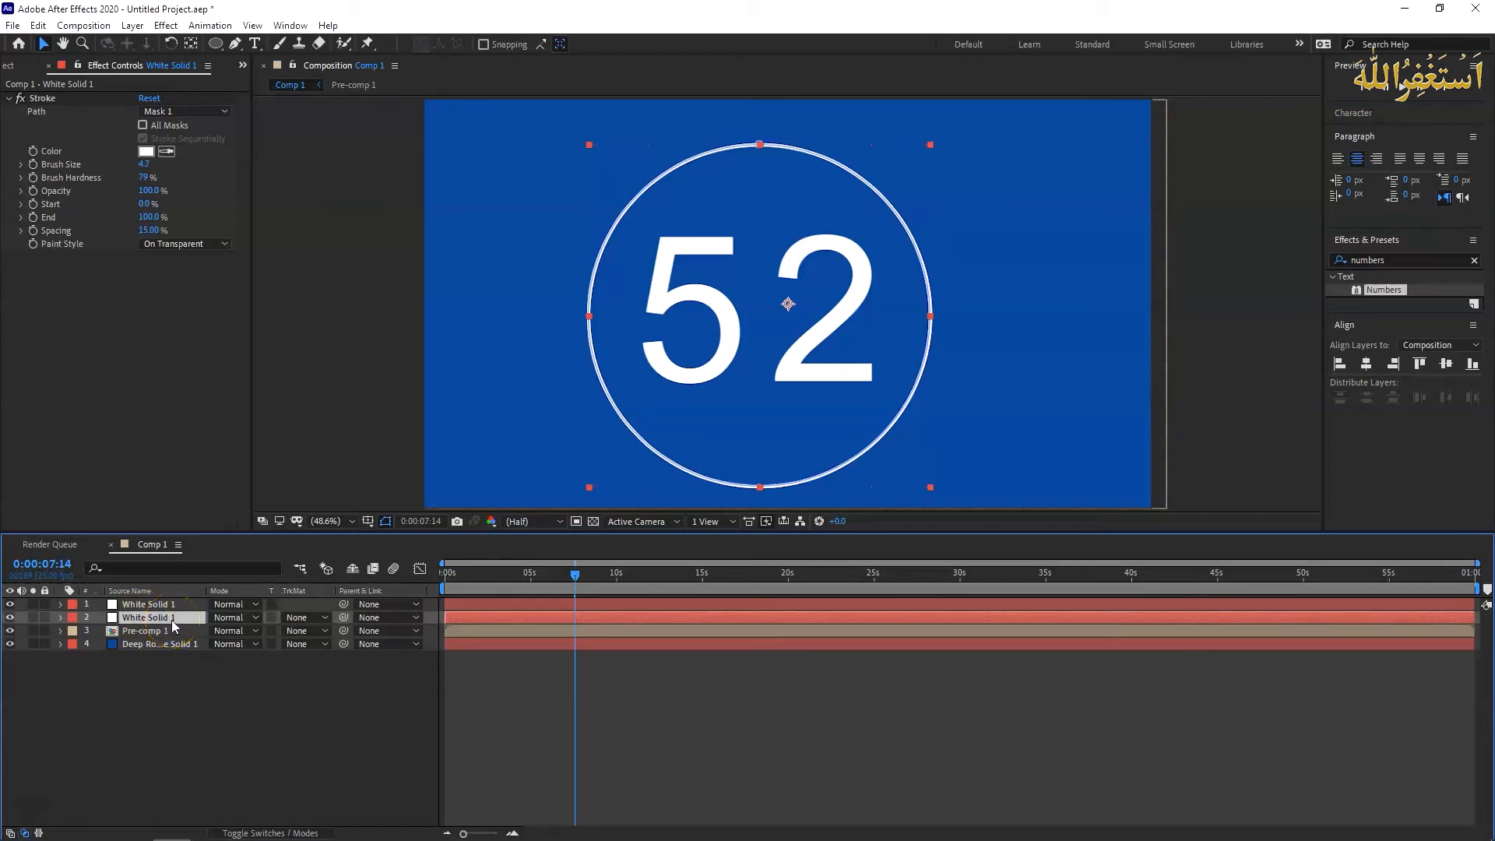
{"action": "key", "text": "Return"}
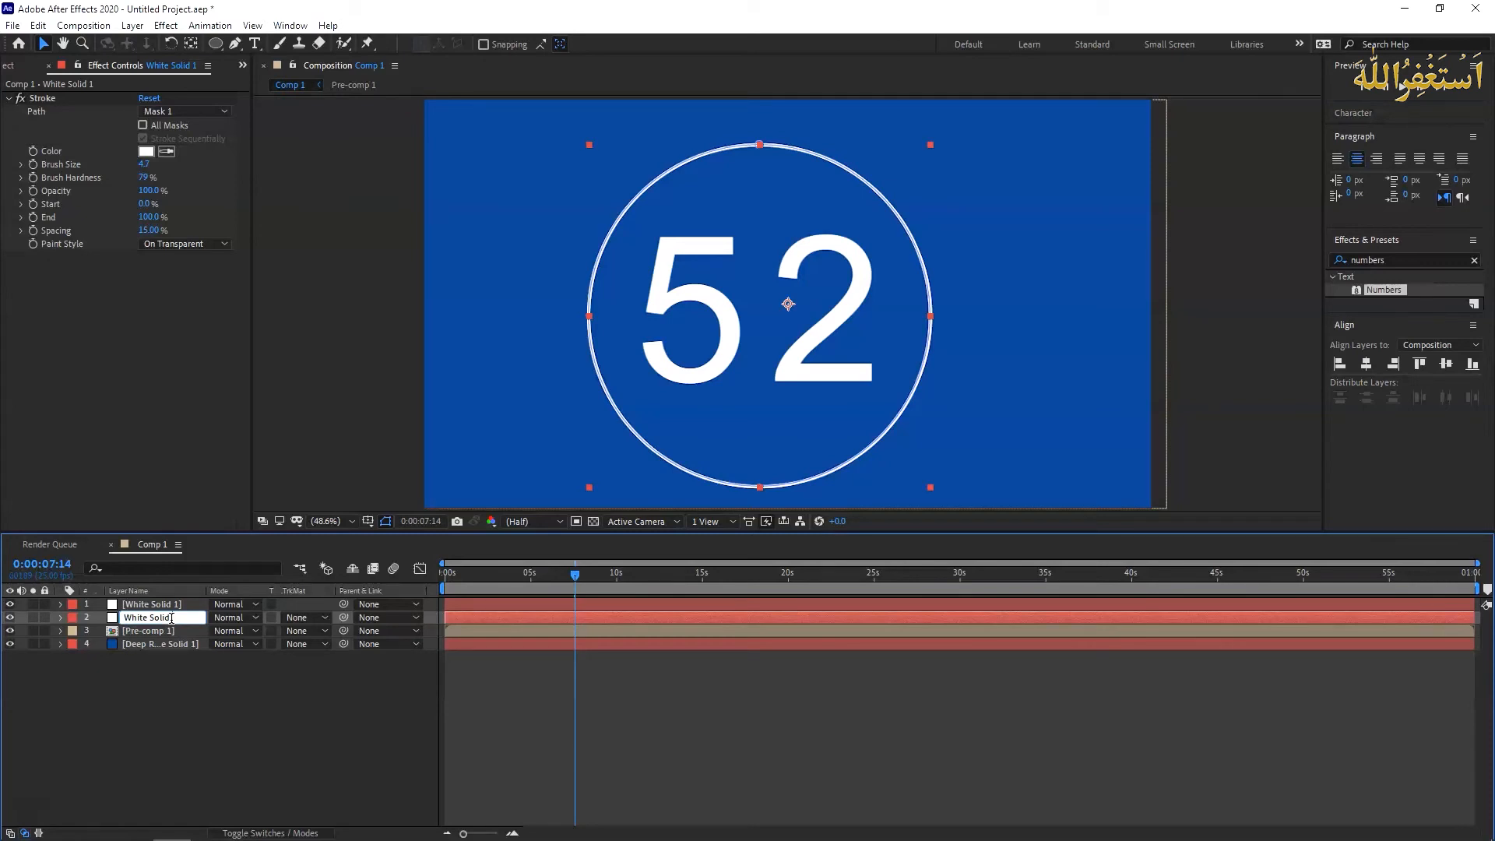
{"action": "left_click", "coordinate": [168, 707]}
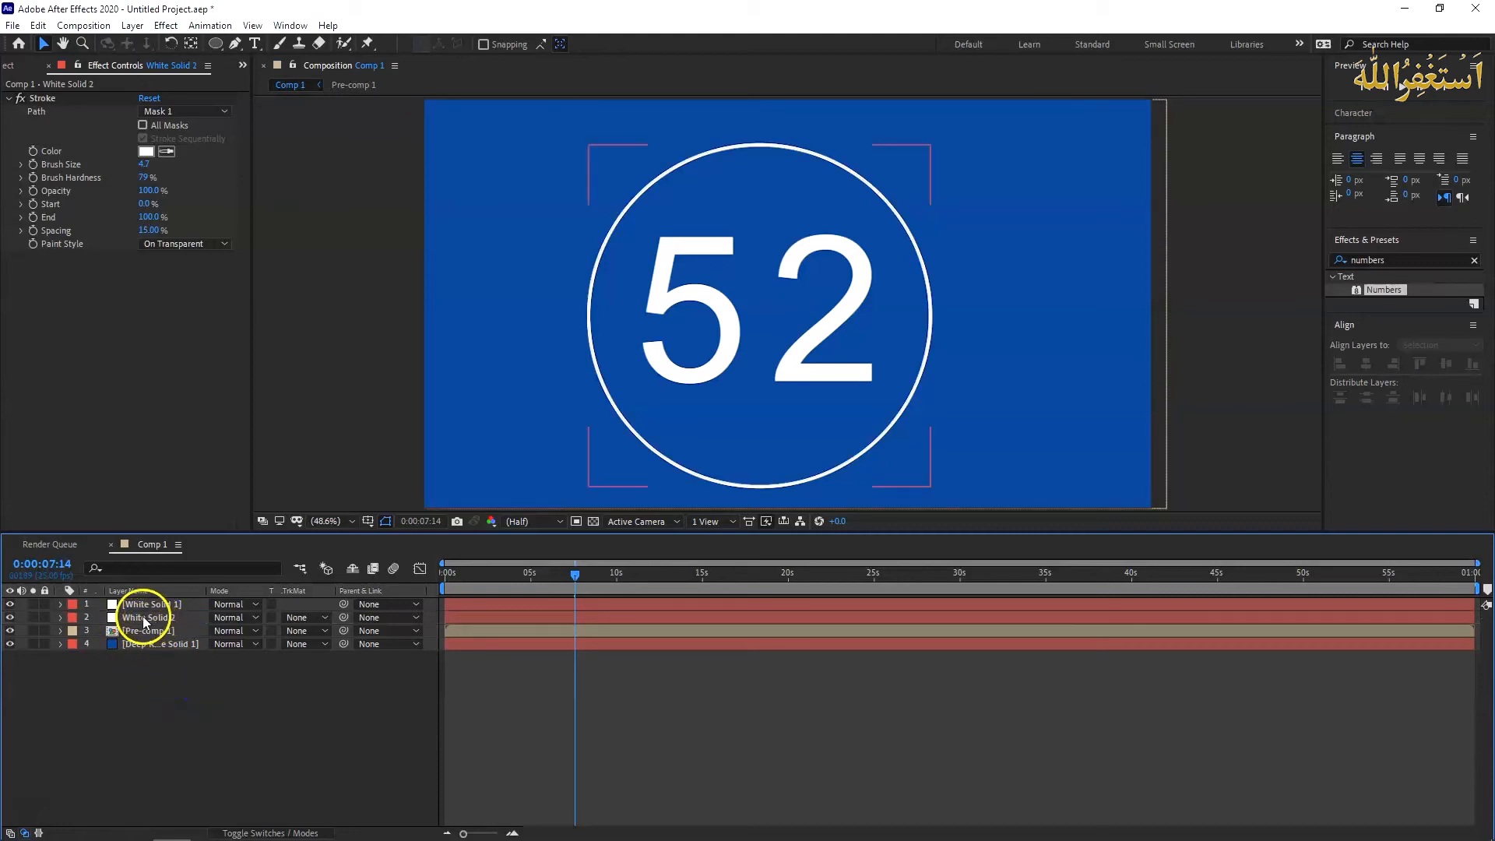
- Delete the Stroke effect from the White Solid 2 layer
{"action": "left_click", "coordinate": [148, 618]}
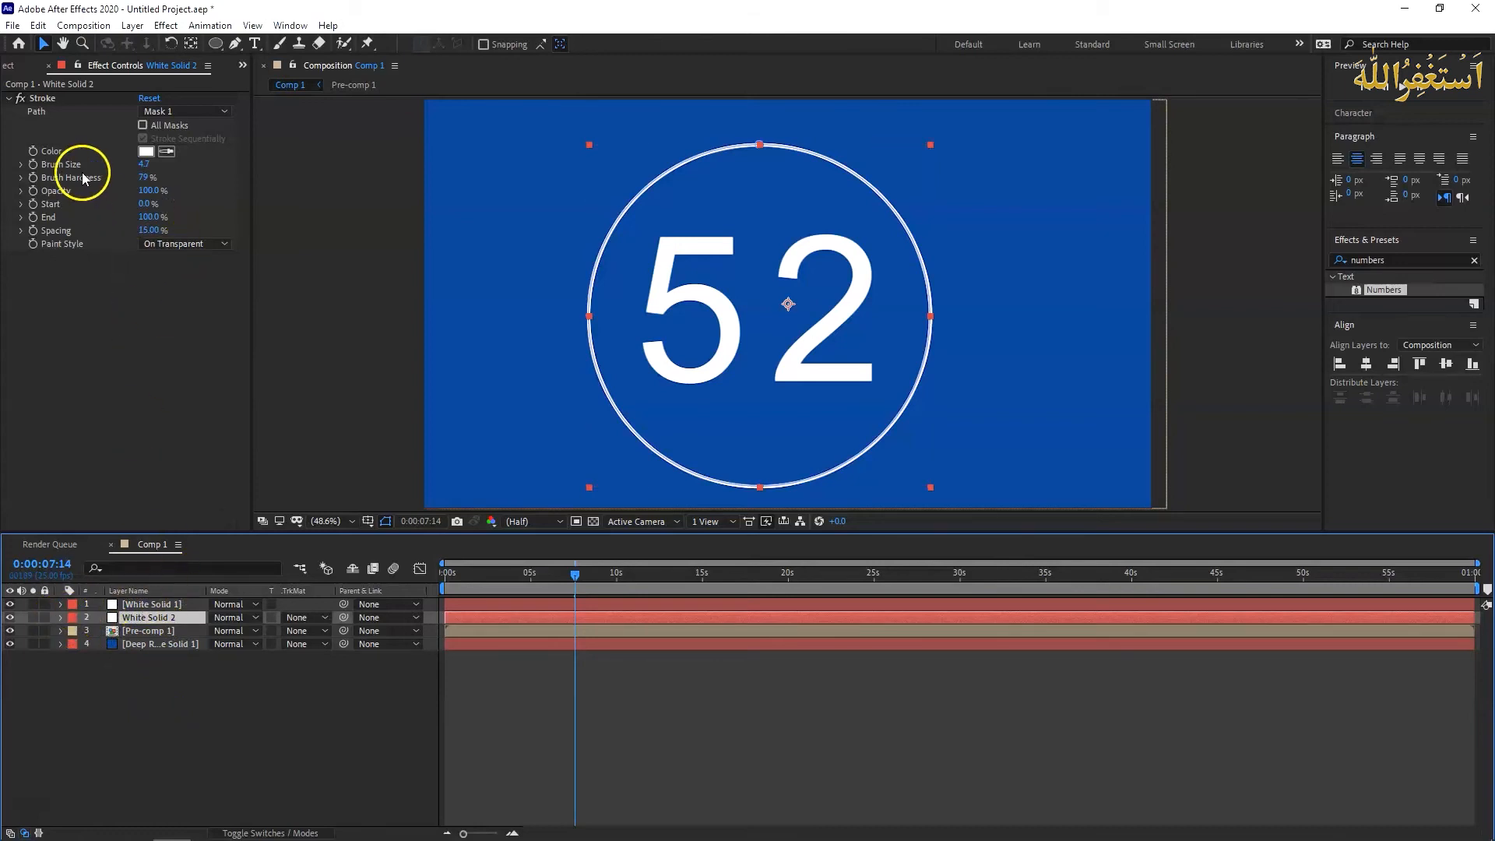
{"action": "left_click", "coordinate": [43, 99]}
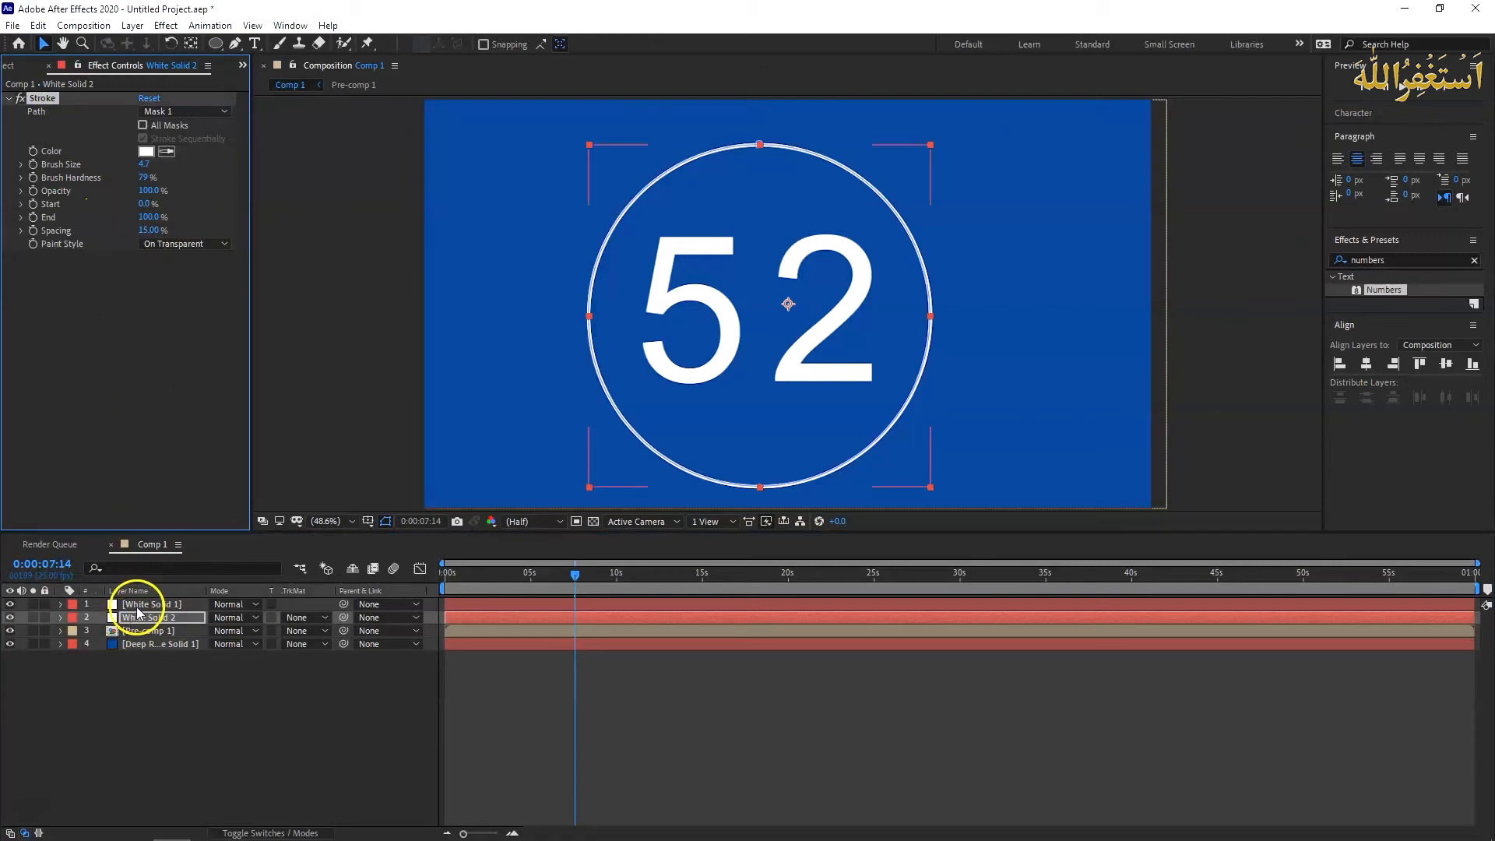
{"action": "left_click", "coordinate": [139, 605]}
{"action": "left_click", "coordinate": [144, 619]}
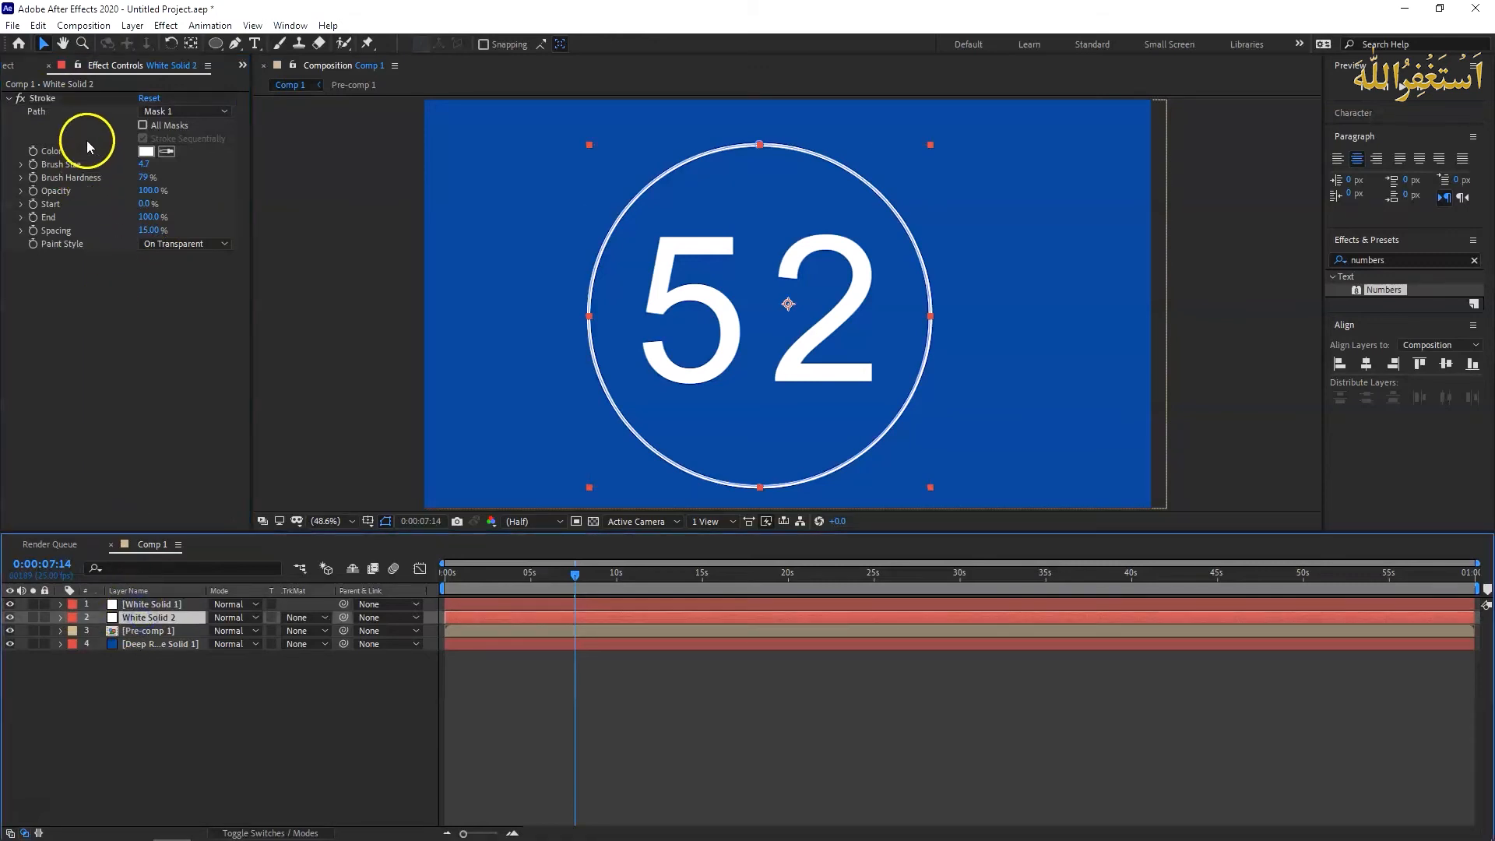
{"action": "left_click", "coordinate": [42, 100]}
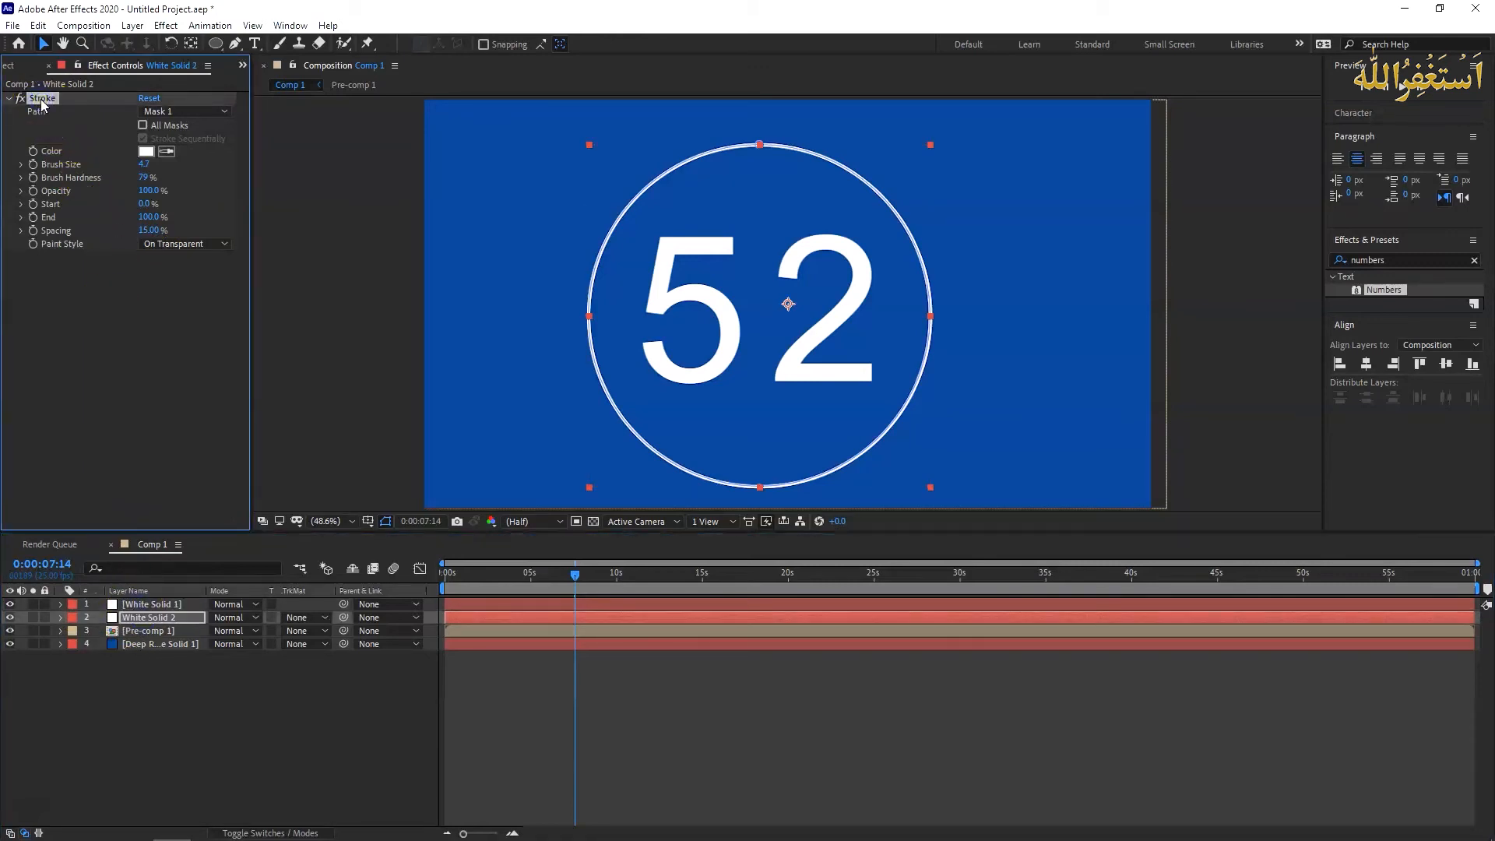
{"action": "key", "text": "Delete"}
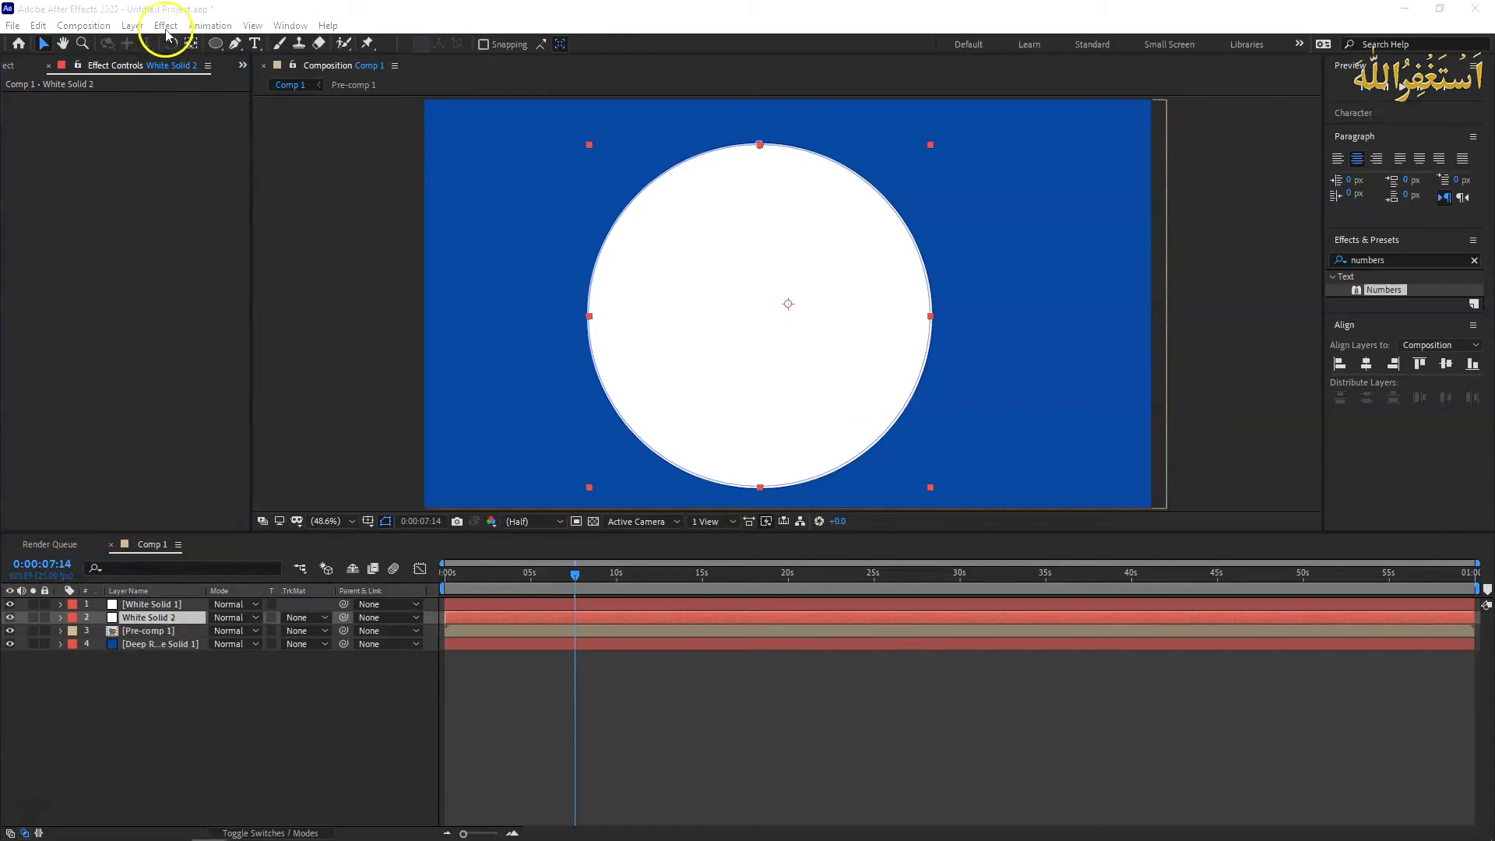
- Apply the Radial Wipe transition effect to White Solid 2 and set its Wipe direction to Counterclockwise
{"action": "left_click", "coordinate": [159, 616]}
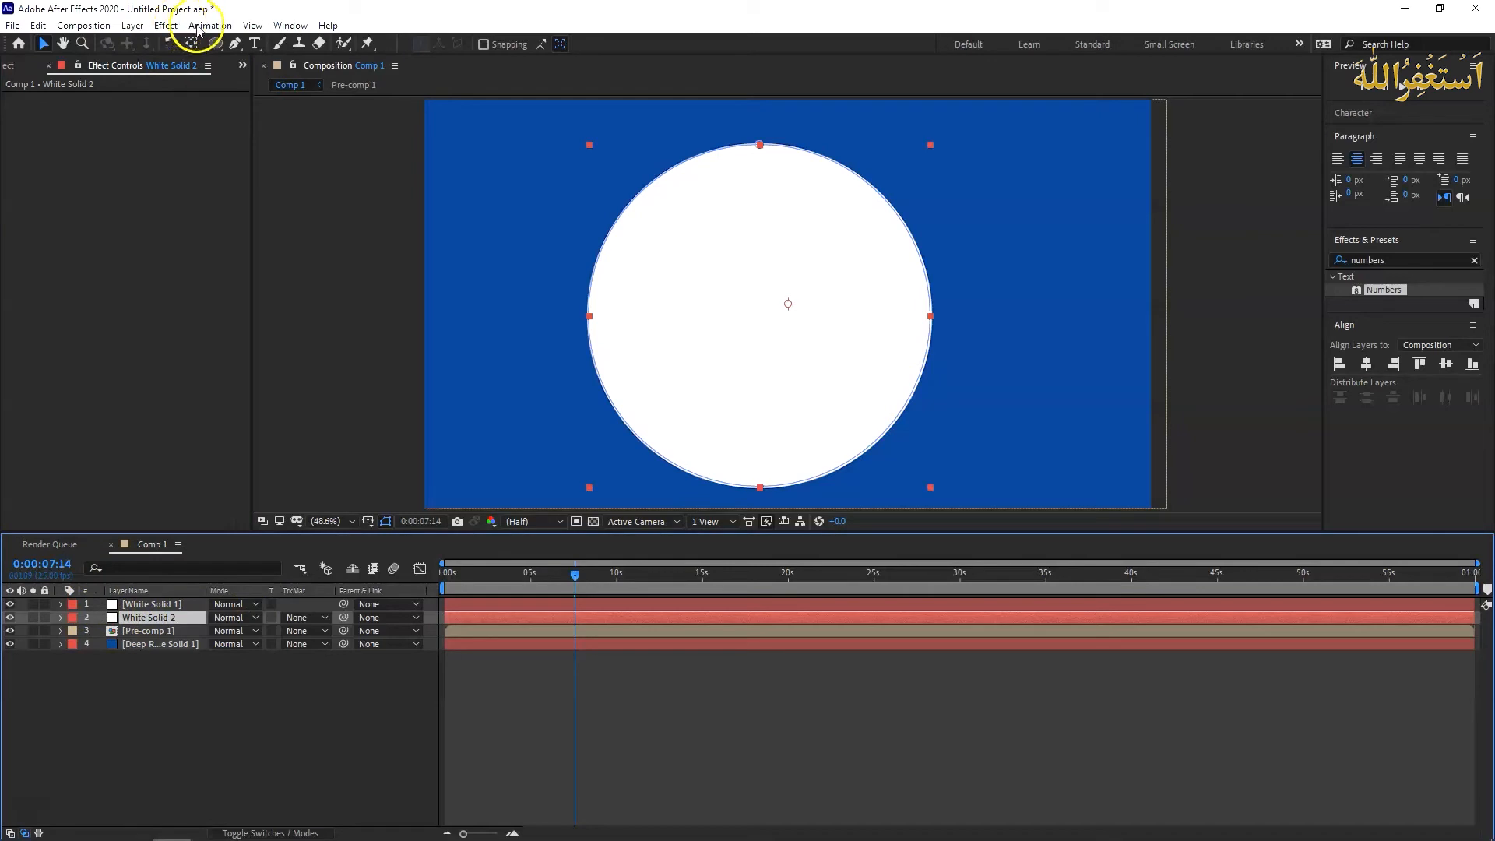
{"action": "left_click", "coordinate": [165, 25]}
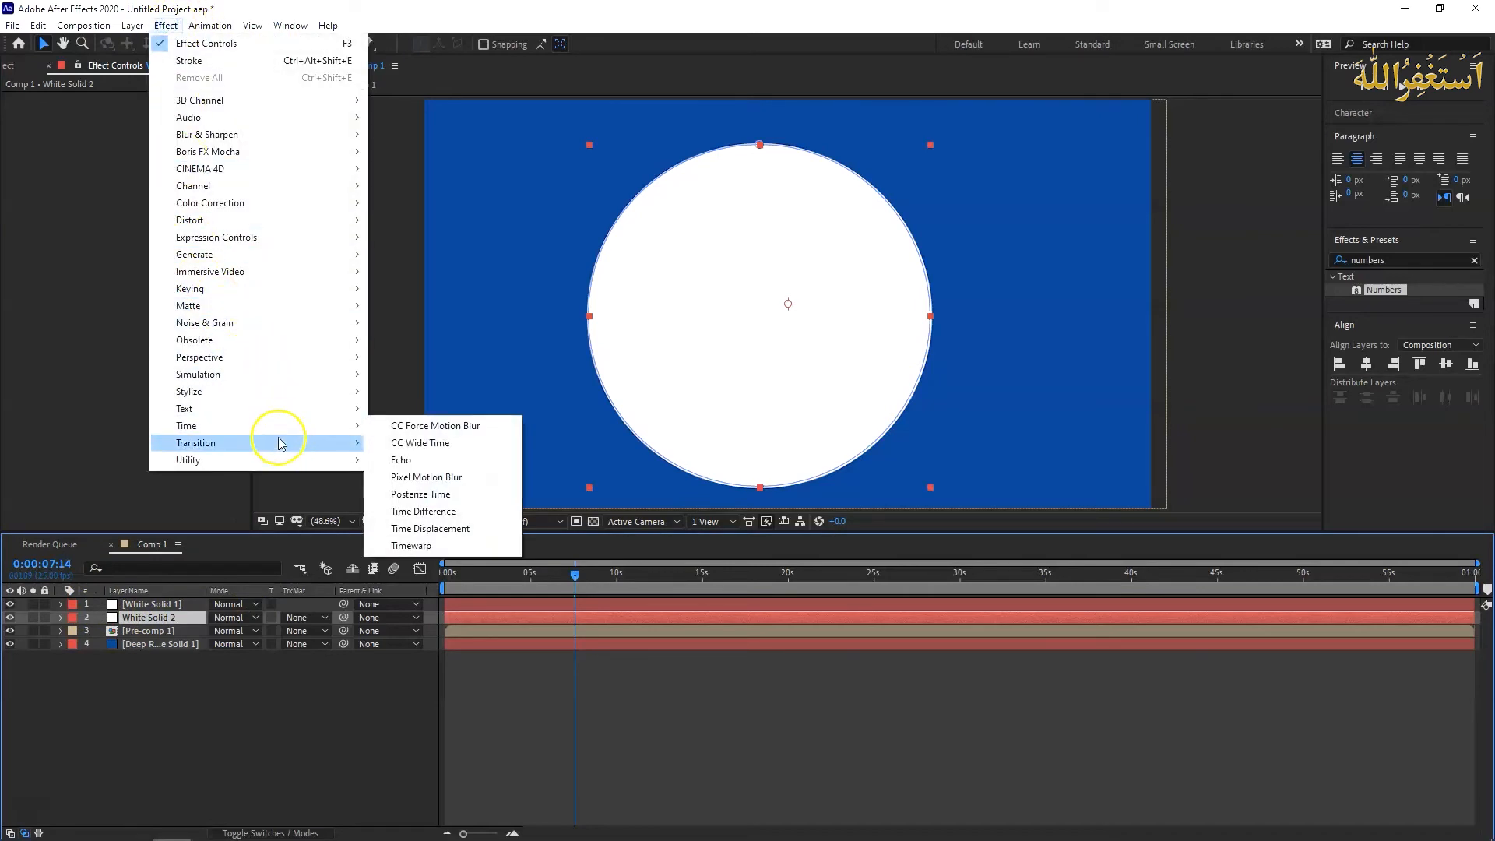
{"action": "mouse_move", "coordinate": [281, 443]}
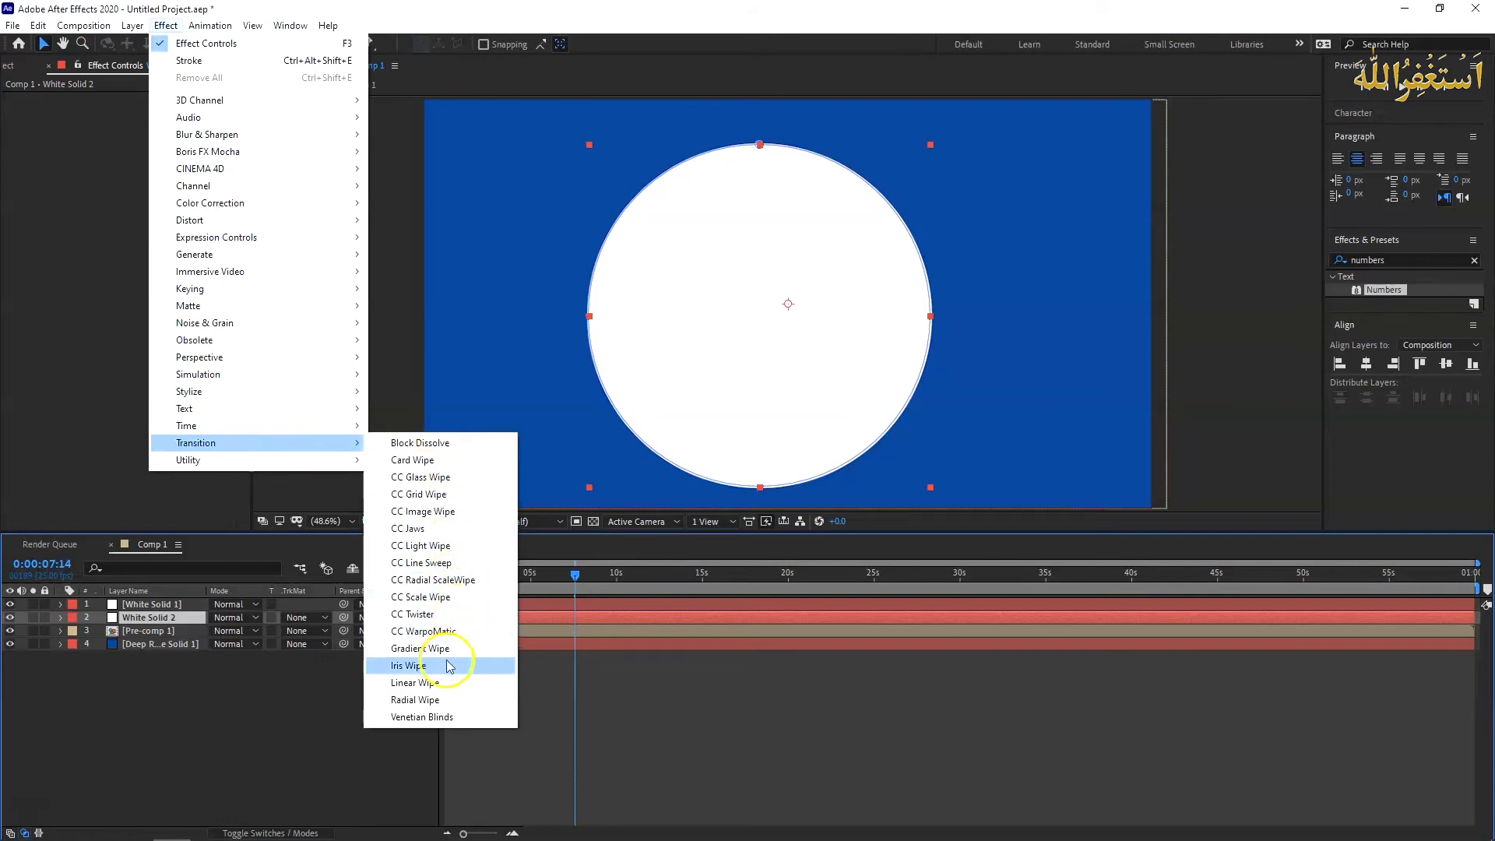
{"action": "left_click", "coordinate": [444, 700]}
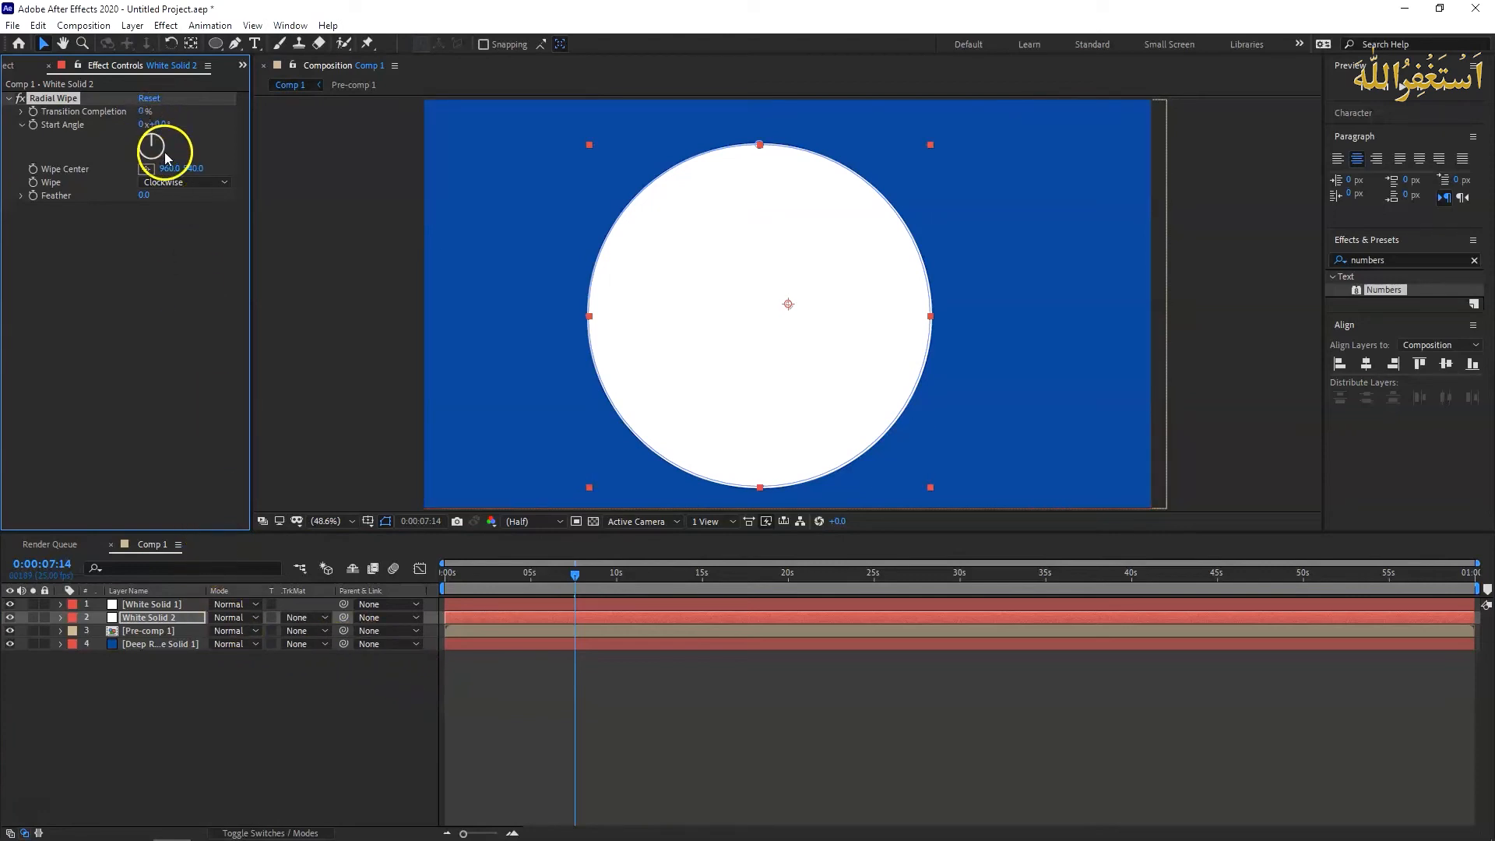
{"action": "left_click", "coordinate": [184, 185]}
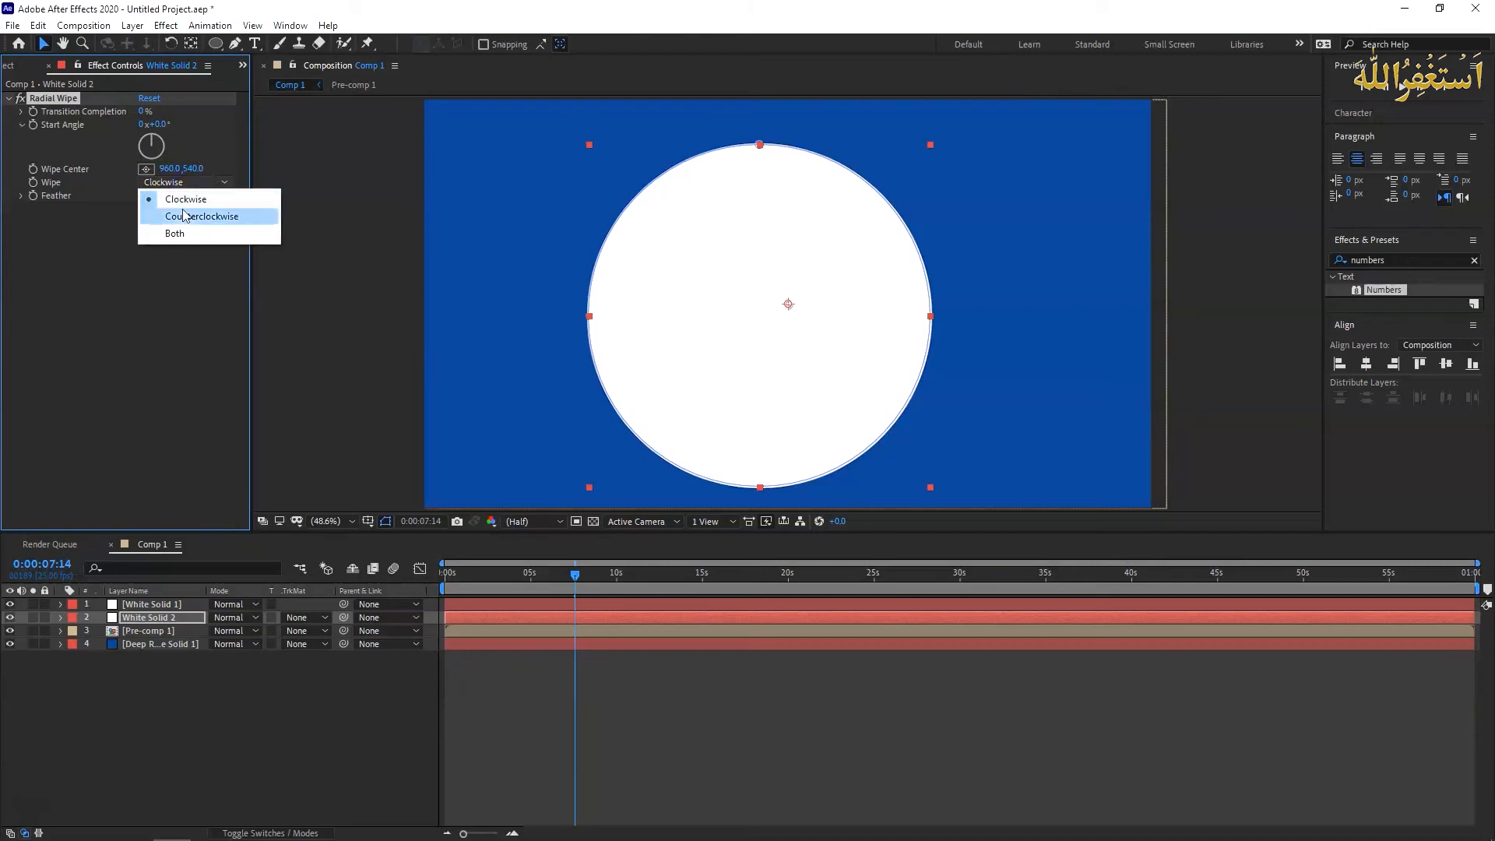
{"action": "left_click", "coordinate": [187, 215]}
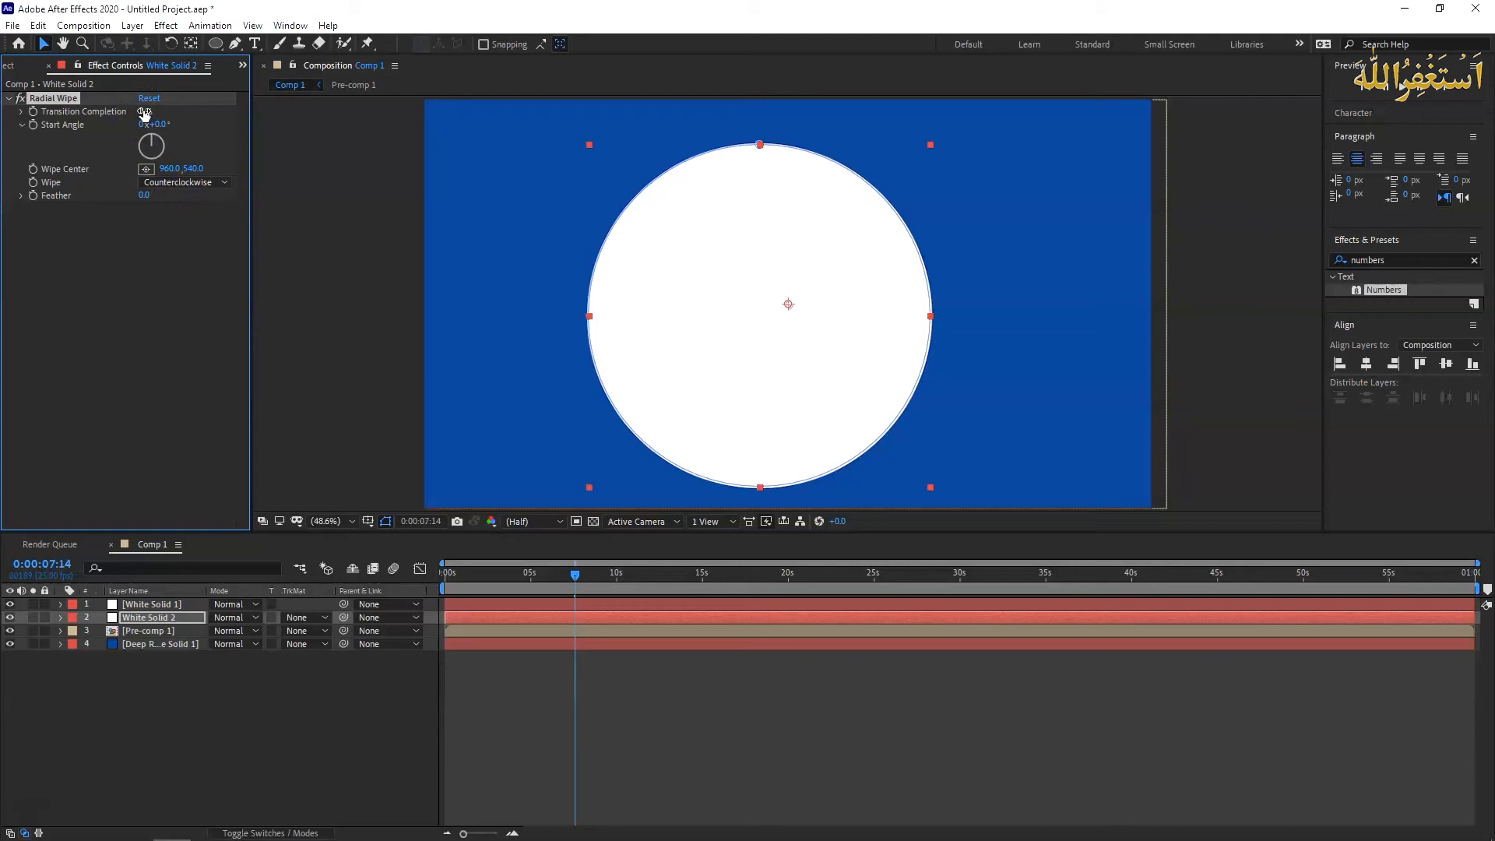
- Keyframe the Radial Wipe's Transition Completion at 100% at the very start of the composition, 0:00:00:00
{"action": "left_click_drag", "start_coordinate": [144, 111], "coordinate": [237, 115]}
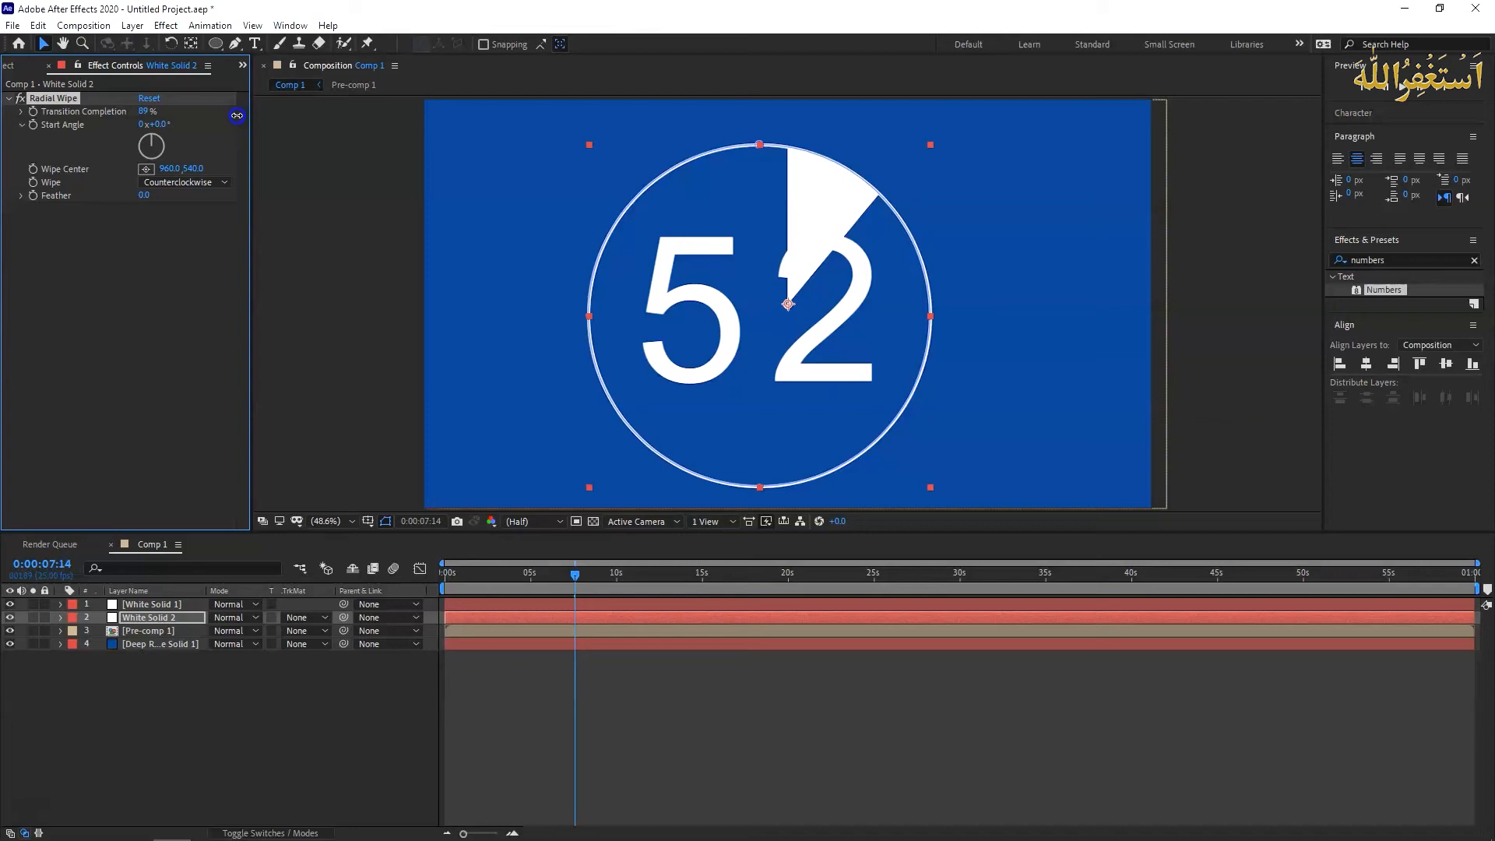
{"action": "left_click_drag", "start_coordinate": [237, 115], "coordinate": [211, 114]}
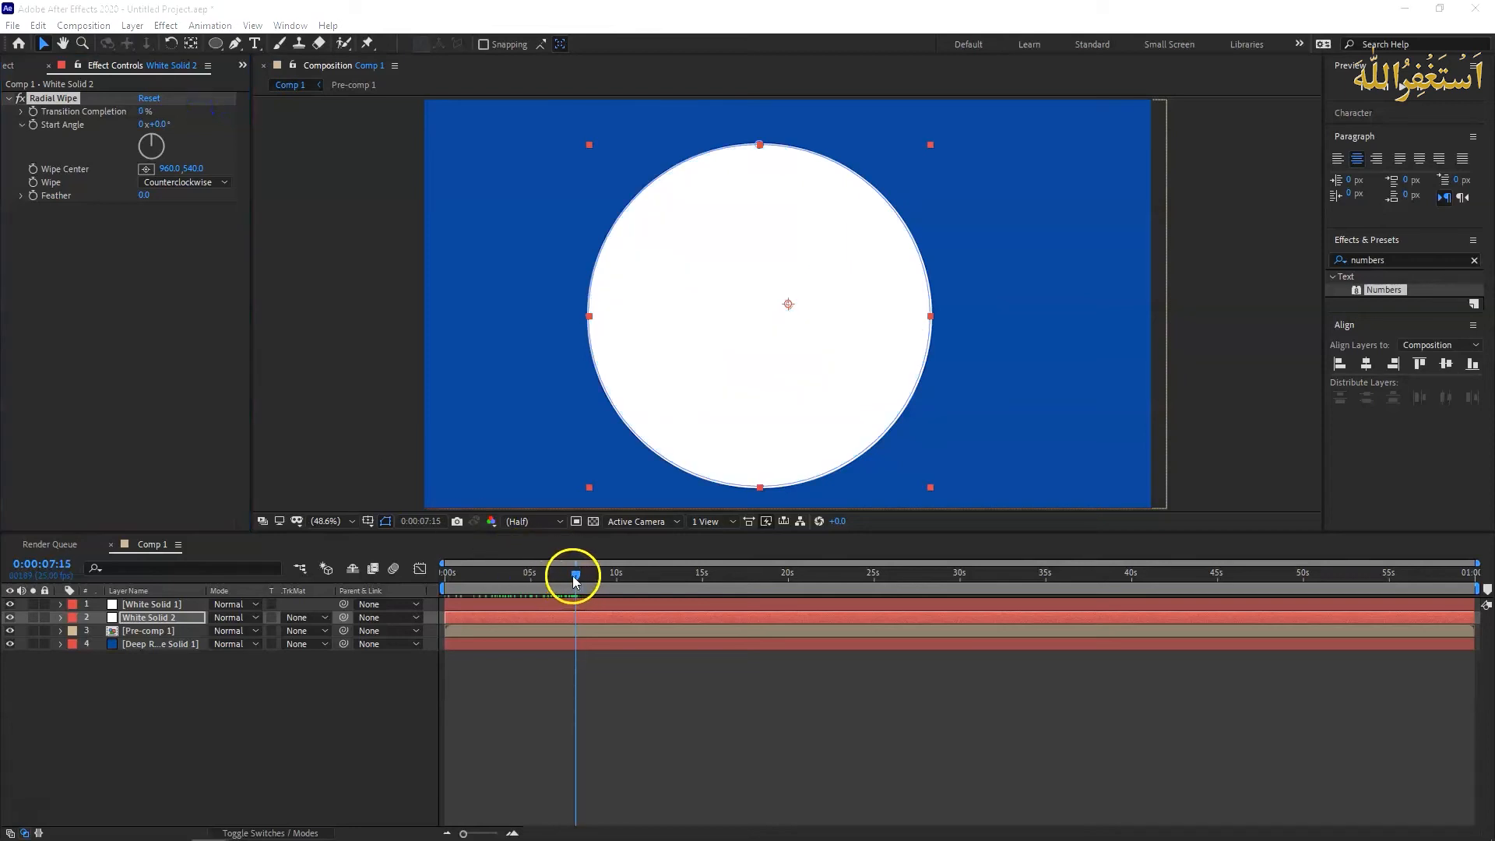
{"action": "left_click_drag", "start_coordinate": [574, 580], "coordinate": [433, 577]}
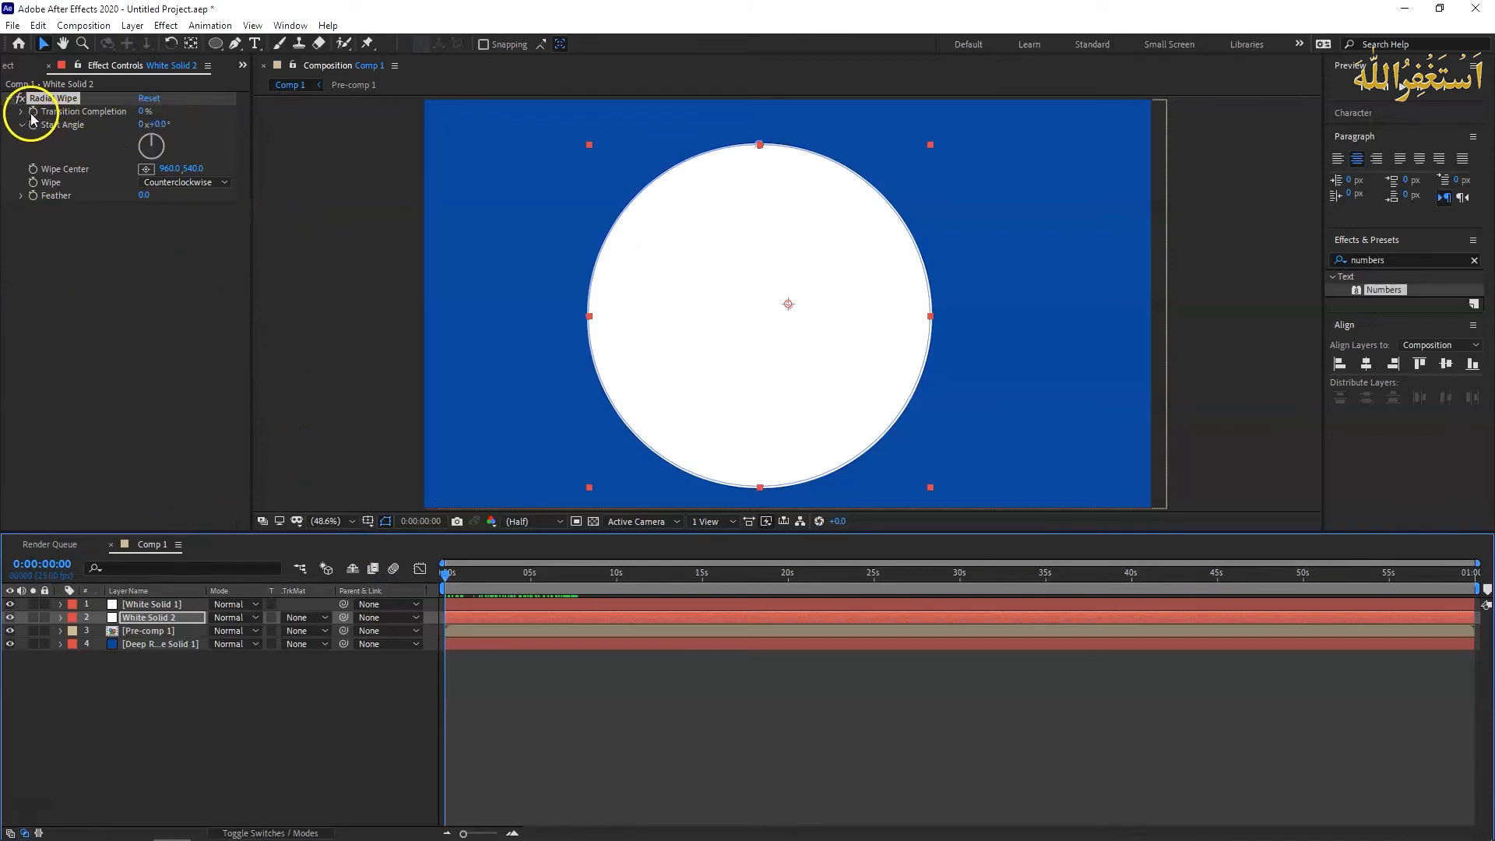
{"action": "left_click", "coordinate": [144, 111]}
{"action": "left_click", "coordinate": [272, 158]}
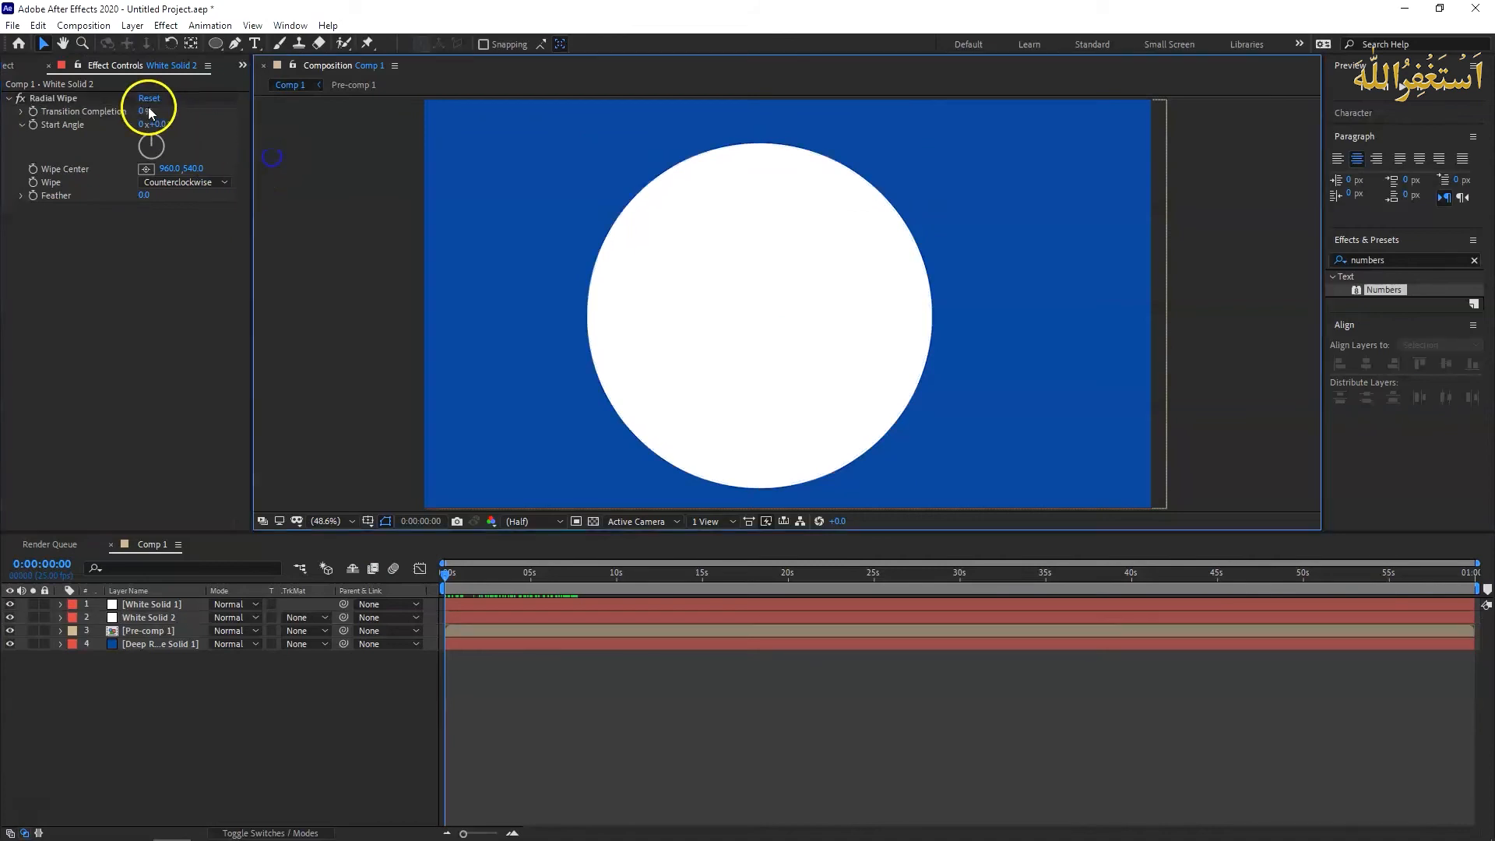
{"action": "left_click", "coordinate": [145, 112]}
{"action": "type", "text": "100"}
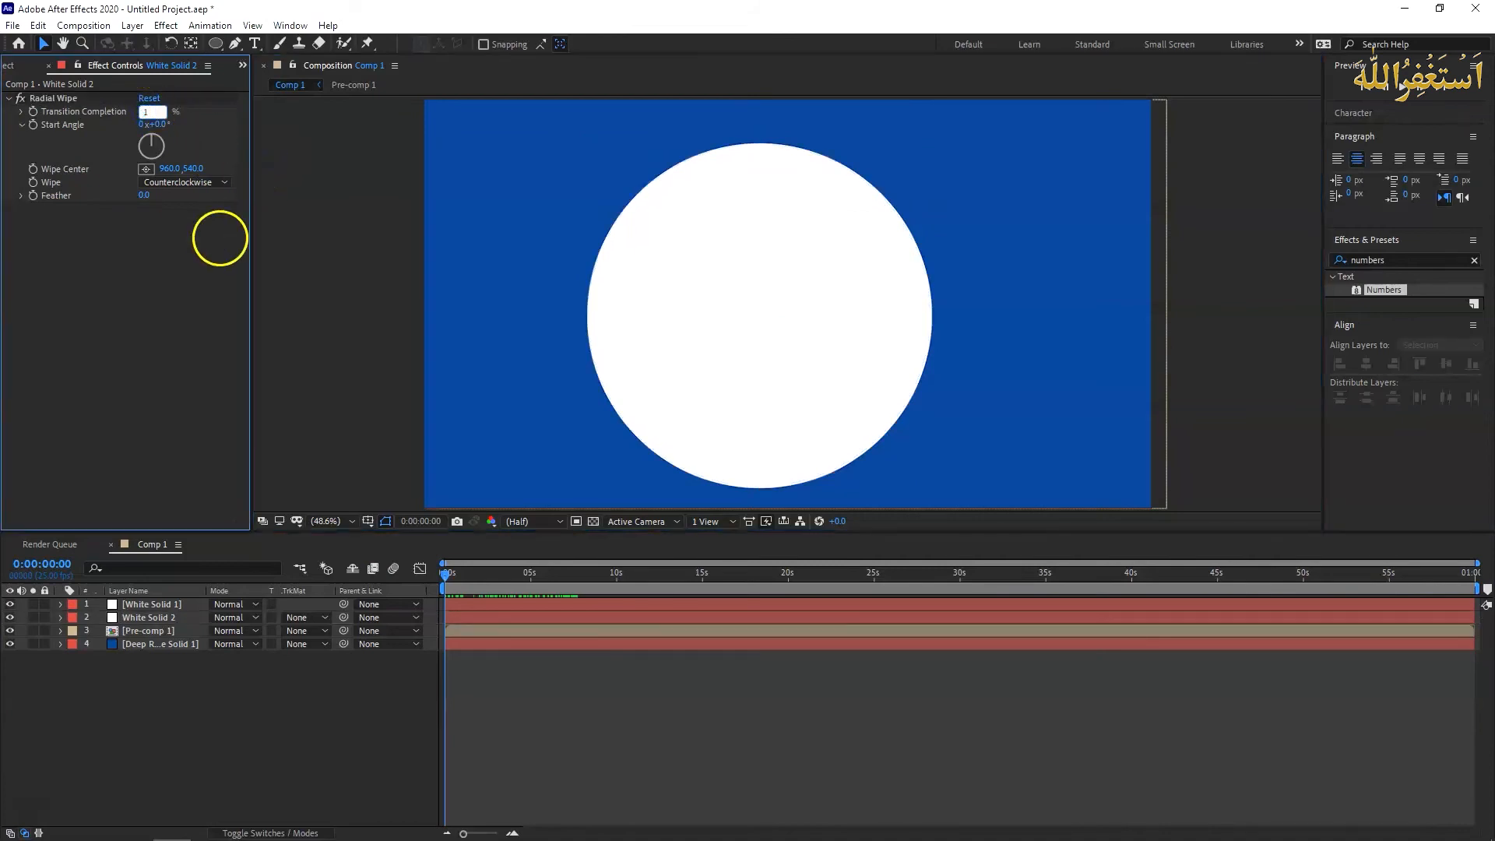
{"action": "key", "text": "Return"}
{"action": "left_click", "coordinate": [33, 111]}
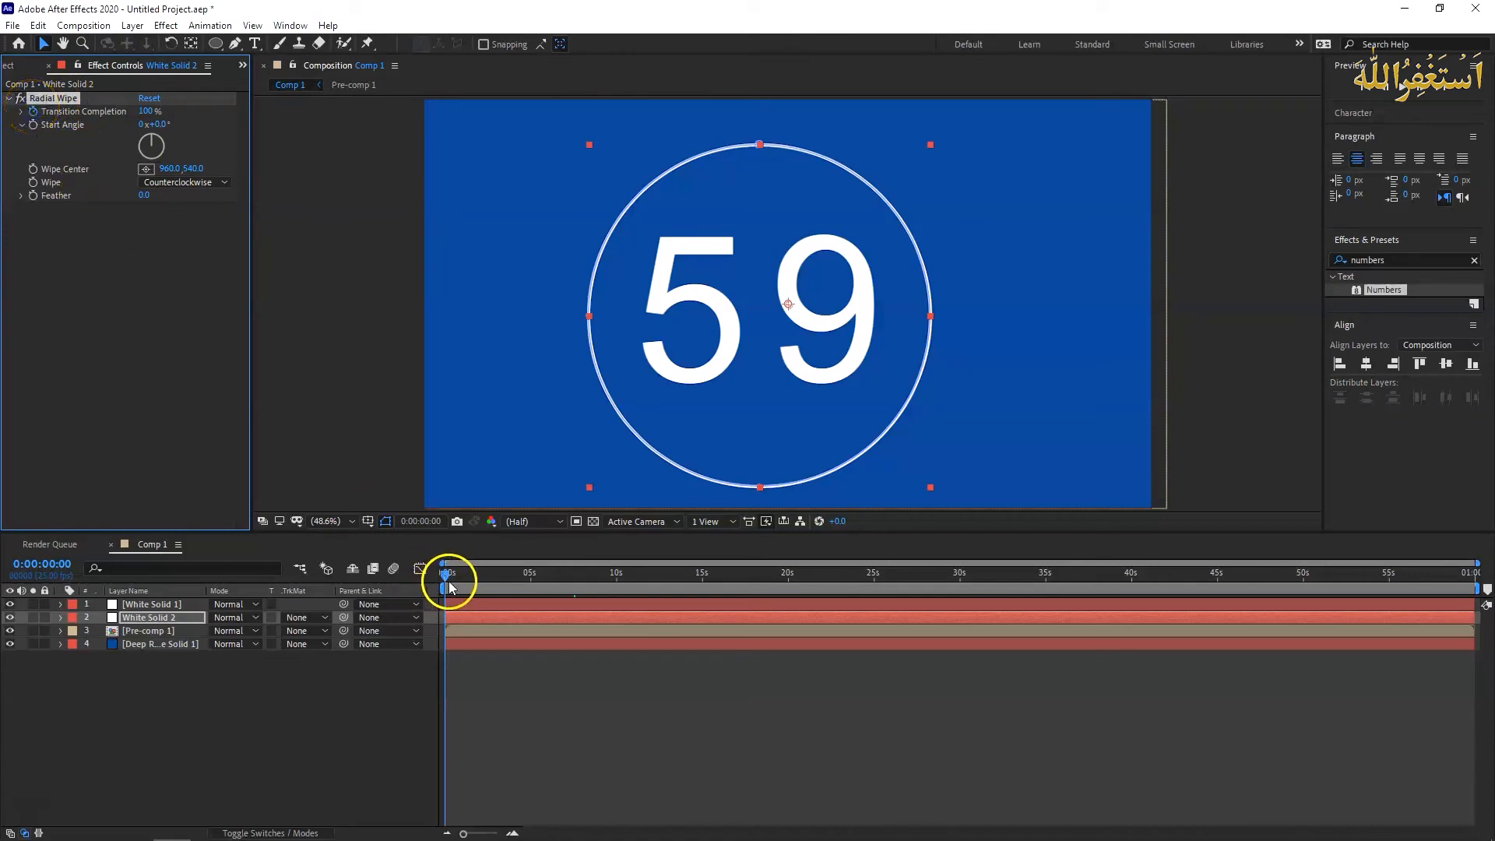
- Set the Radial Wipe's Transition Completion to 0% at the last frame, 0:00:59:24
{"action": "left_click_drag", "start_coordinate": [447, 577], "coordinate": [1476, 574]}
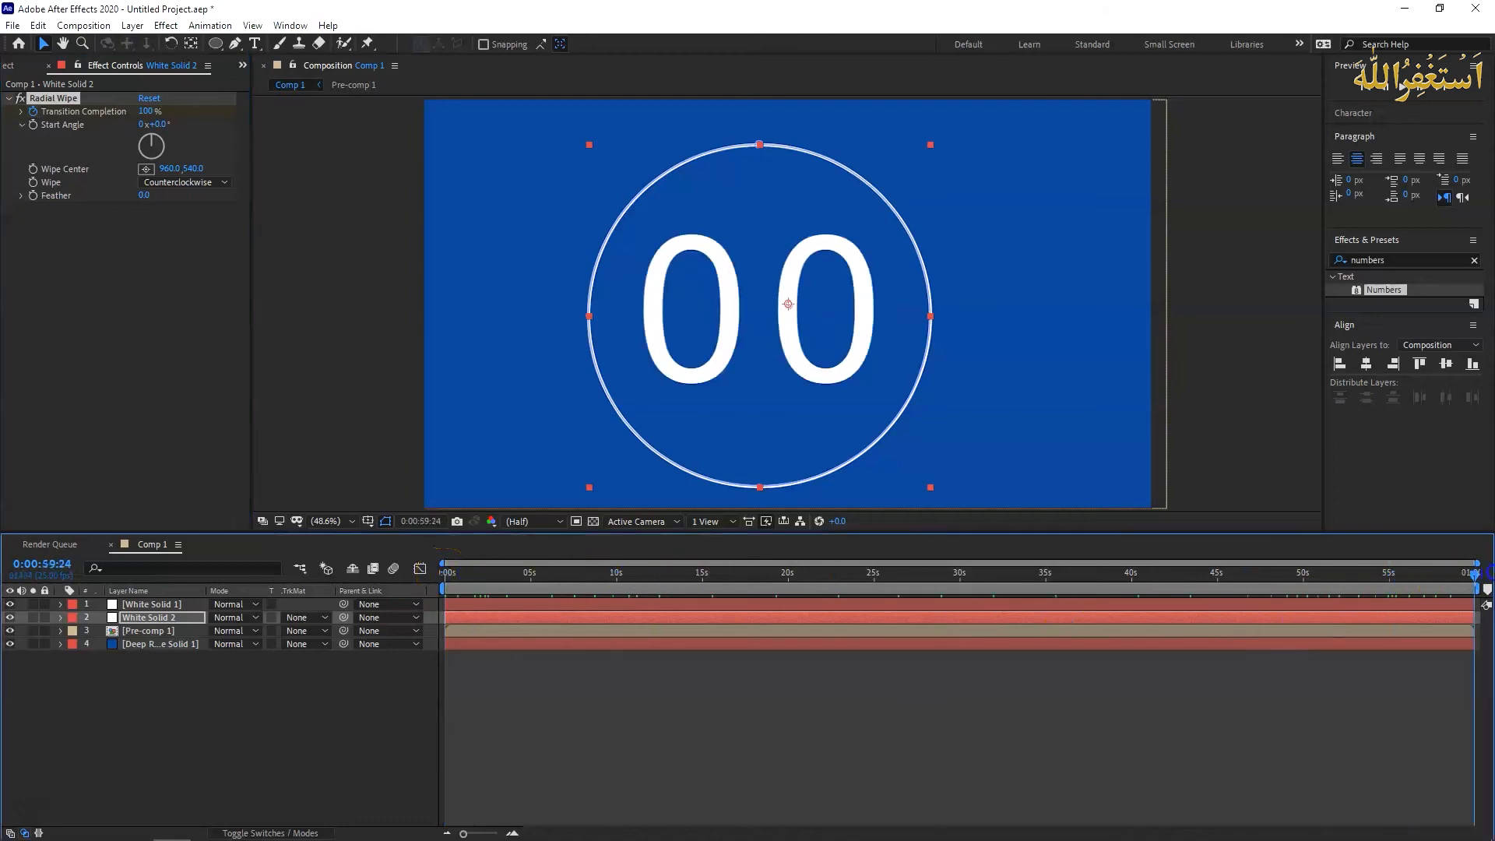
{"action": "left_click", "coordinate": [142, 111]}
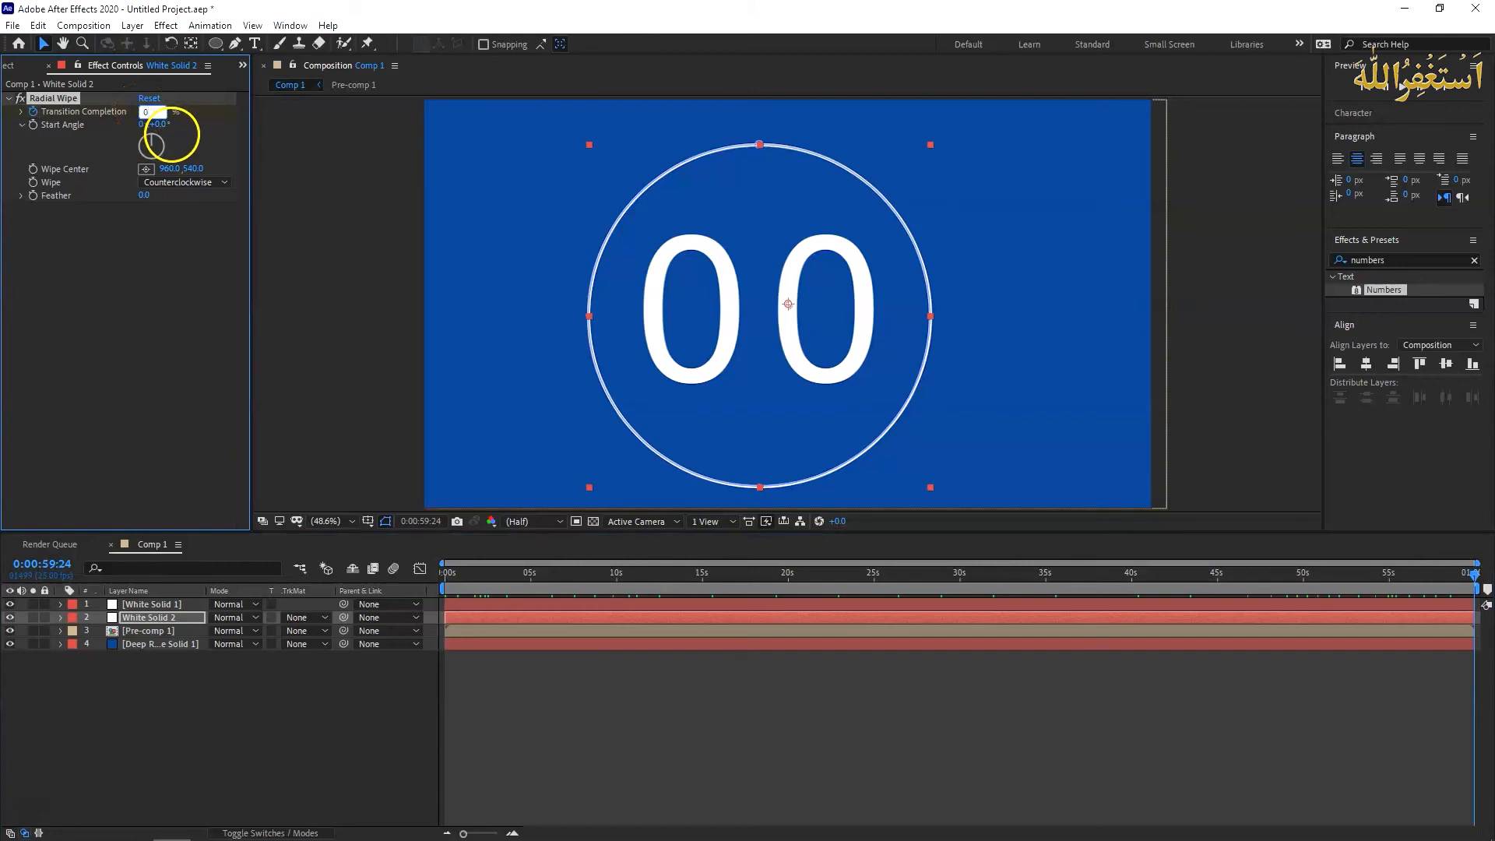
{"action": "key", "text": "Return"}
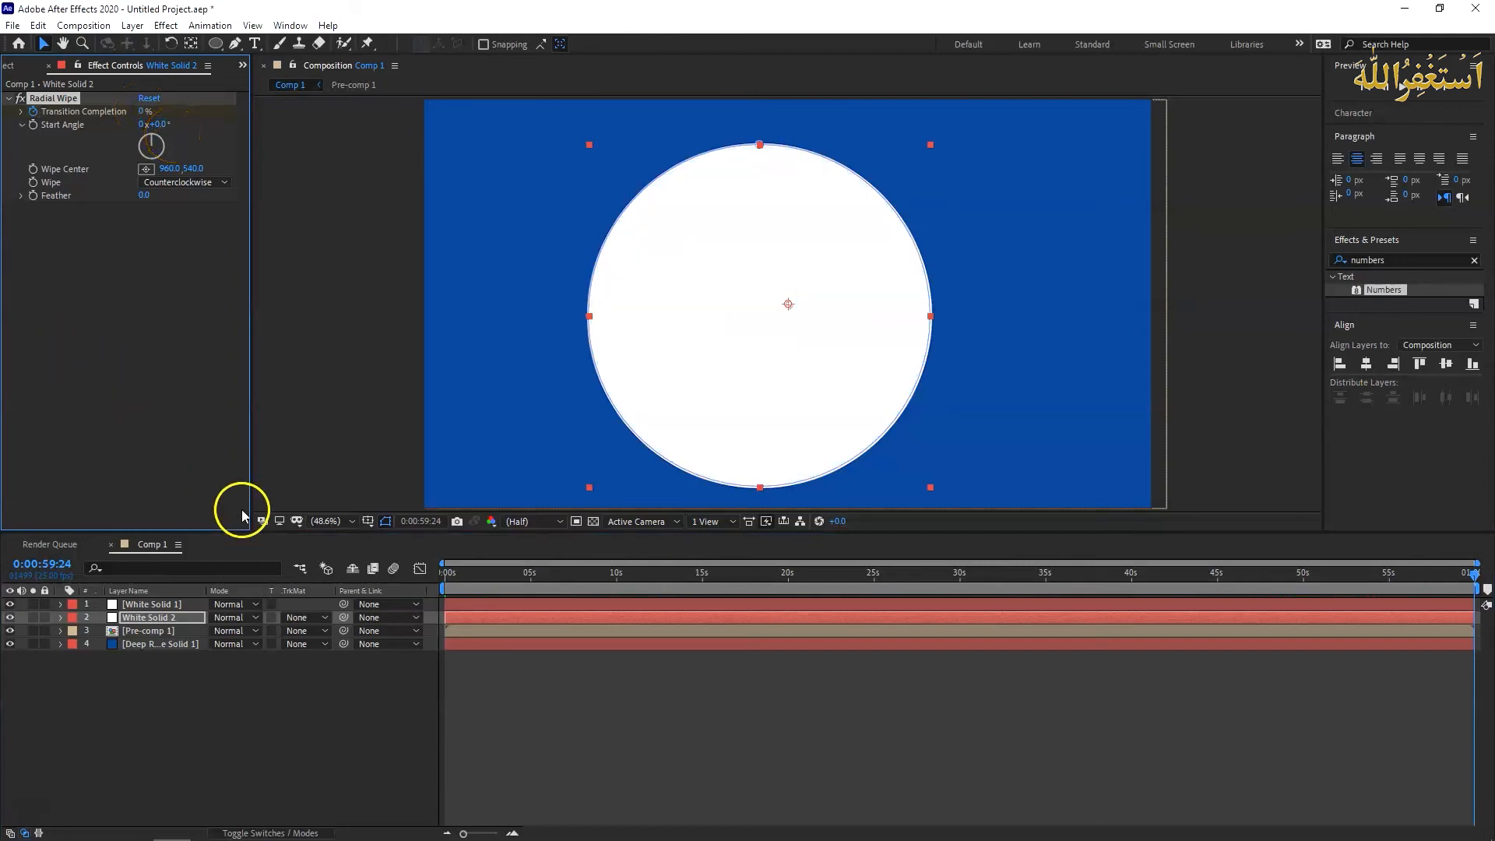
- Reposition the Radial Wipe's Wipe Center to about 890, 569 so it sits at the middle of the circle
{"action": "left_click_drag", "start_coordinate": [1472, 574], "coordinate": [1181, 573]}
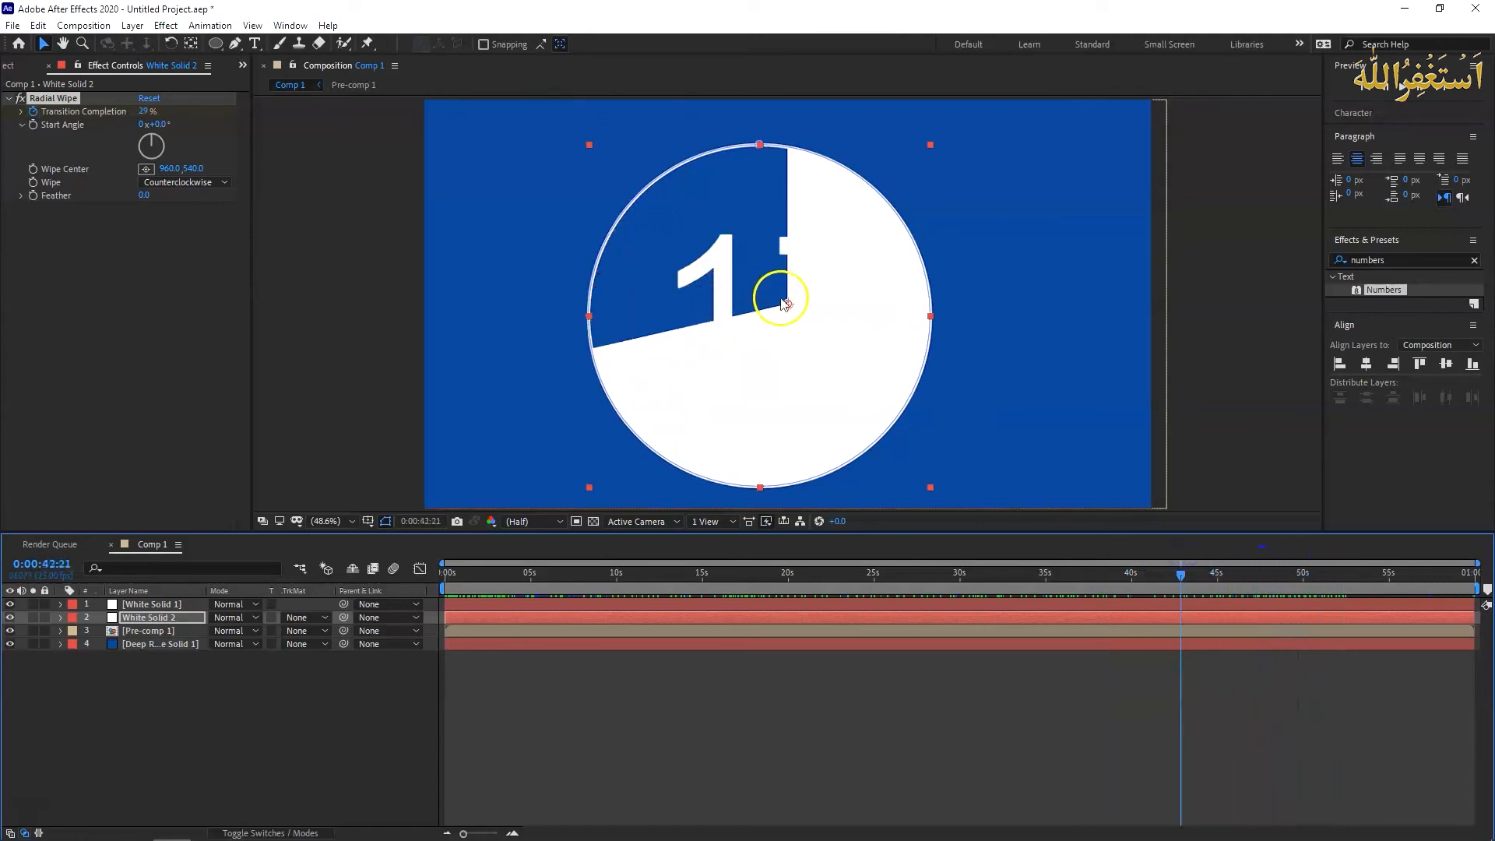
{"action": "left_click_drag", "start_coordinate": [787, 306], "coordinate": [755, 315]}
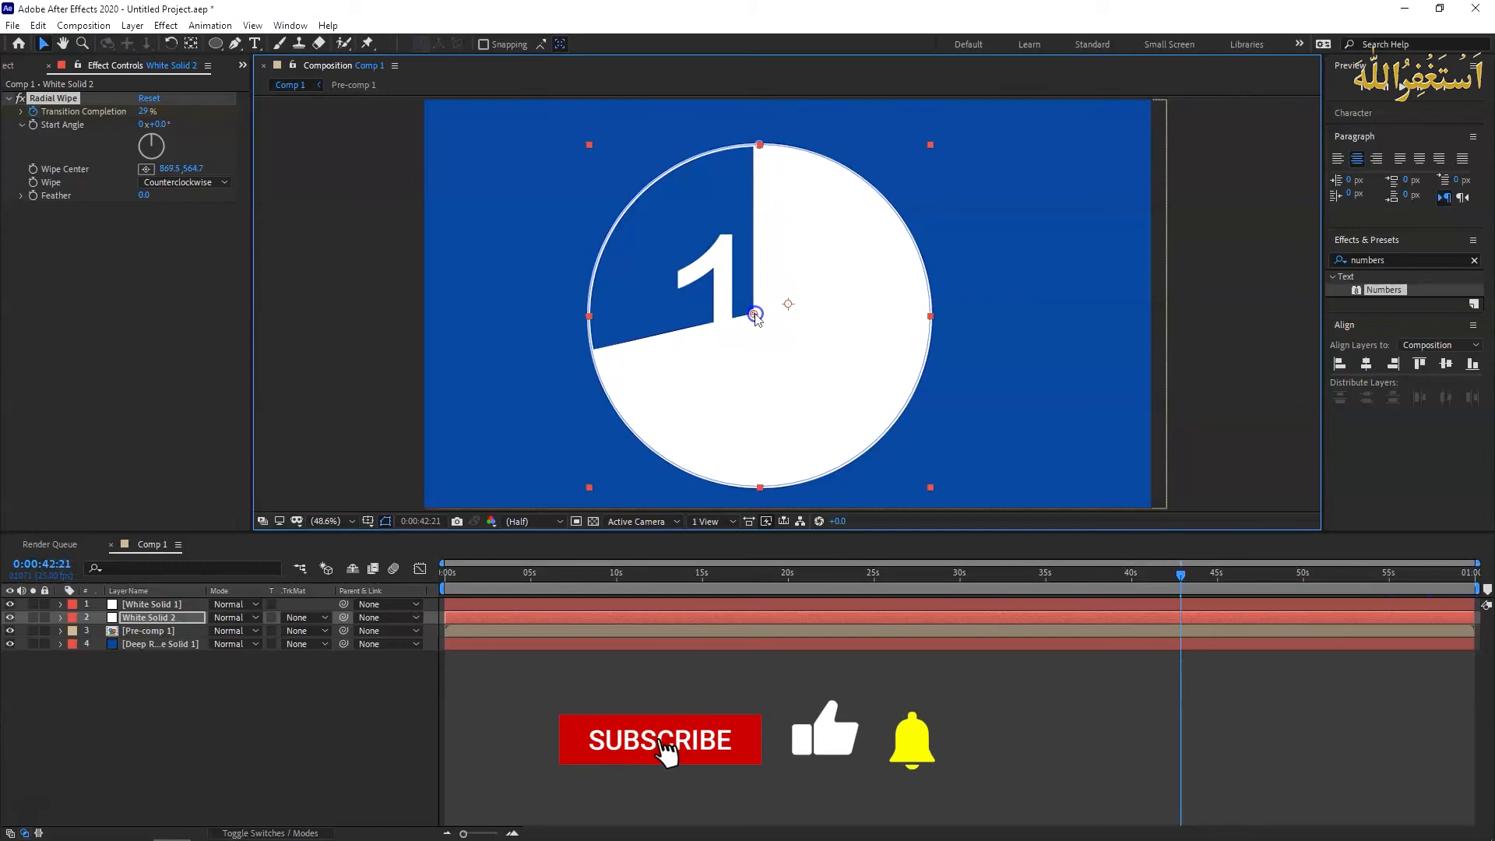
{"action": "left_click_drag", "start_coordinate": [1180, 573], "coordinate": [1218, 576]}
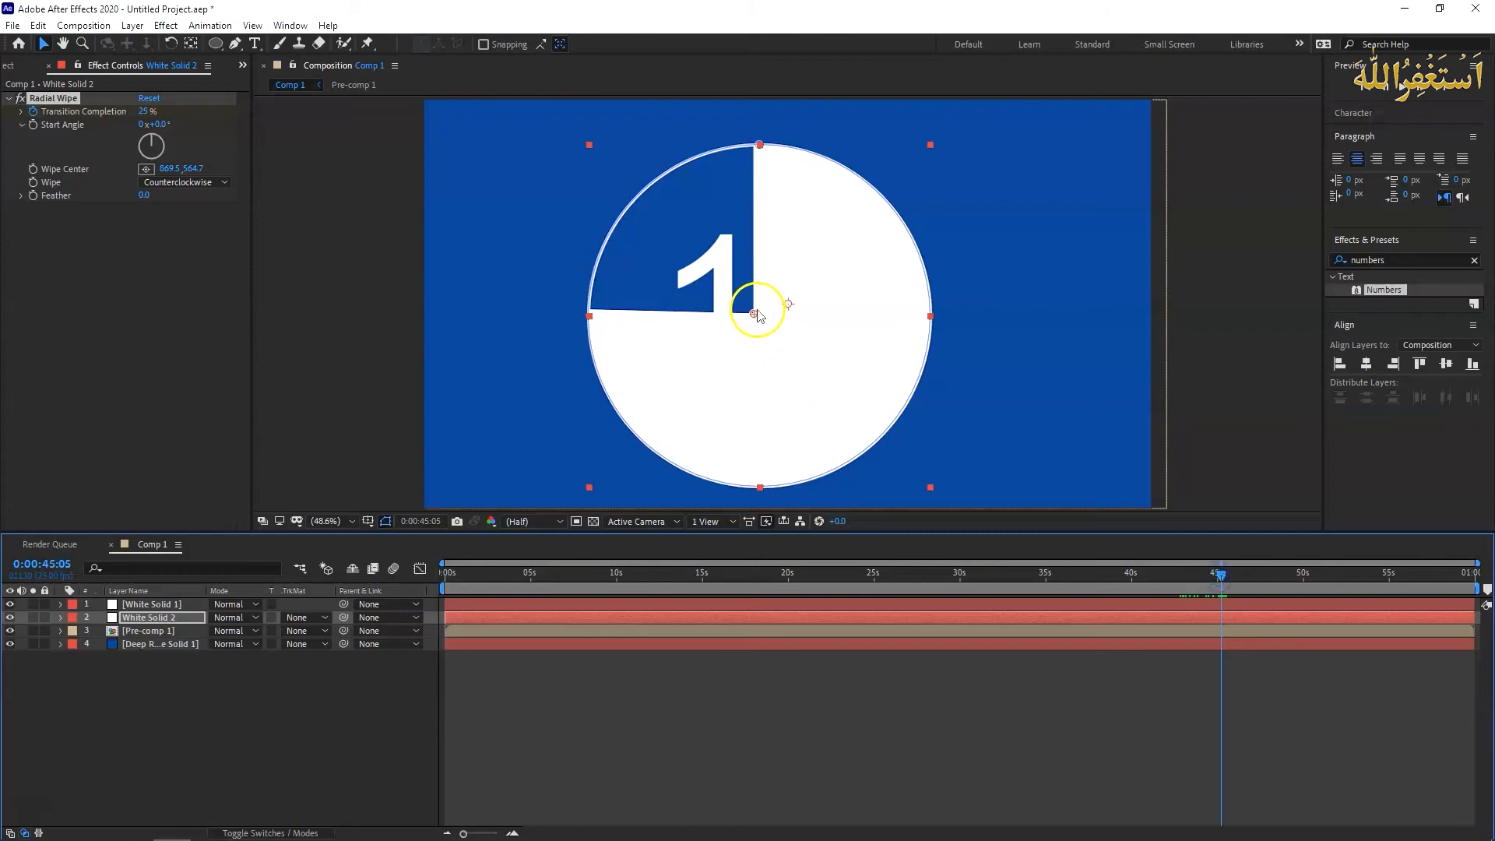
{"action": "left_click_drag", "start_coordinate": [755, 312], "coordinate": [763, 314]}
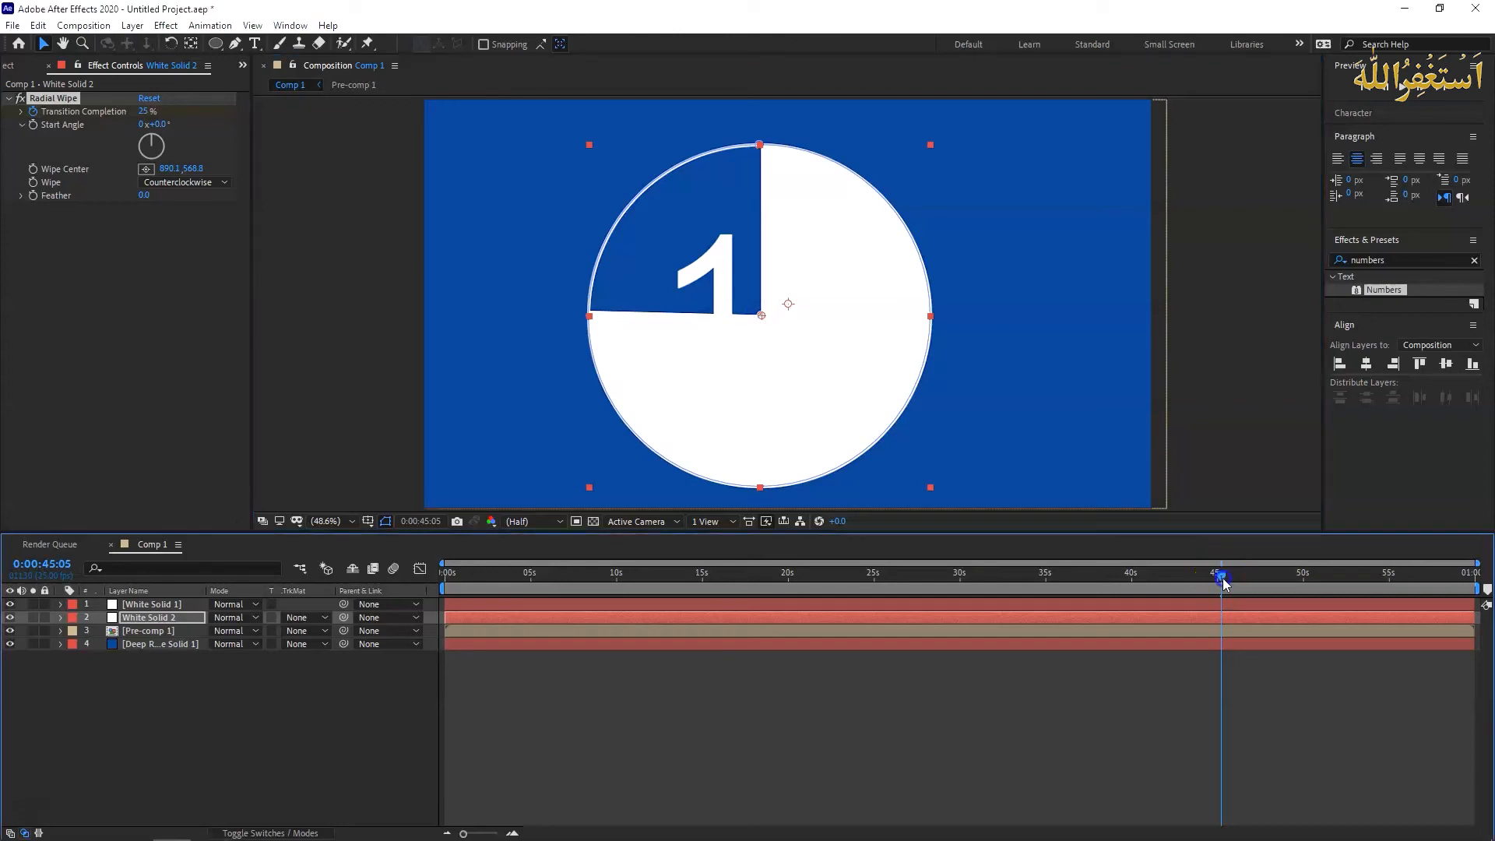
- Return to the first frame and move White Solid 1 and White Solid 2 together below Pre-comp 1 in the layer stack
{"action": "key", "text": "Home"}
{"action": "left_click", "coordinate": [159, 605]}
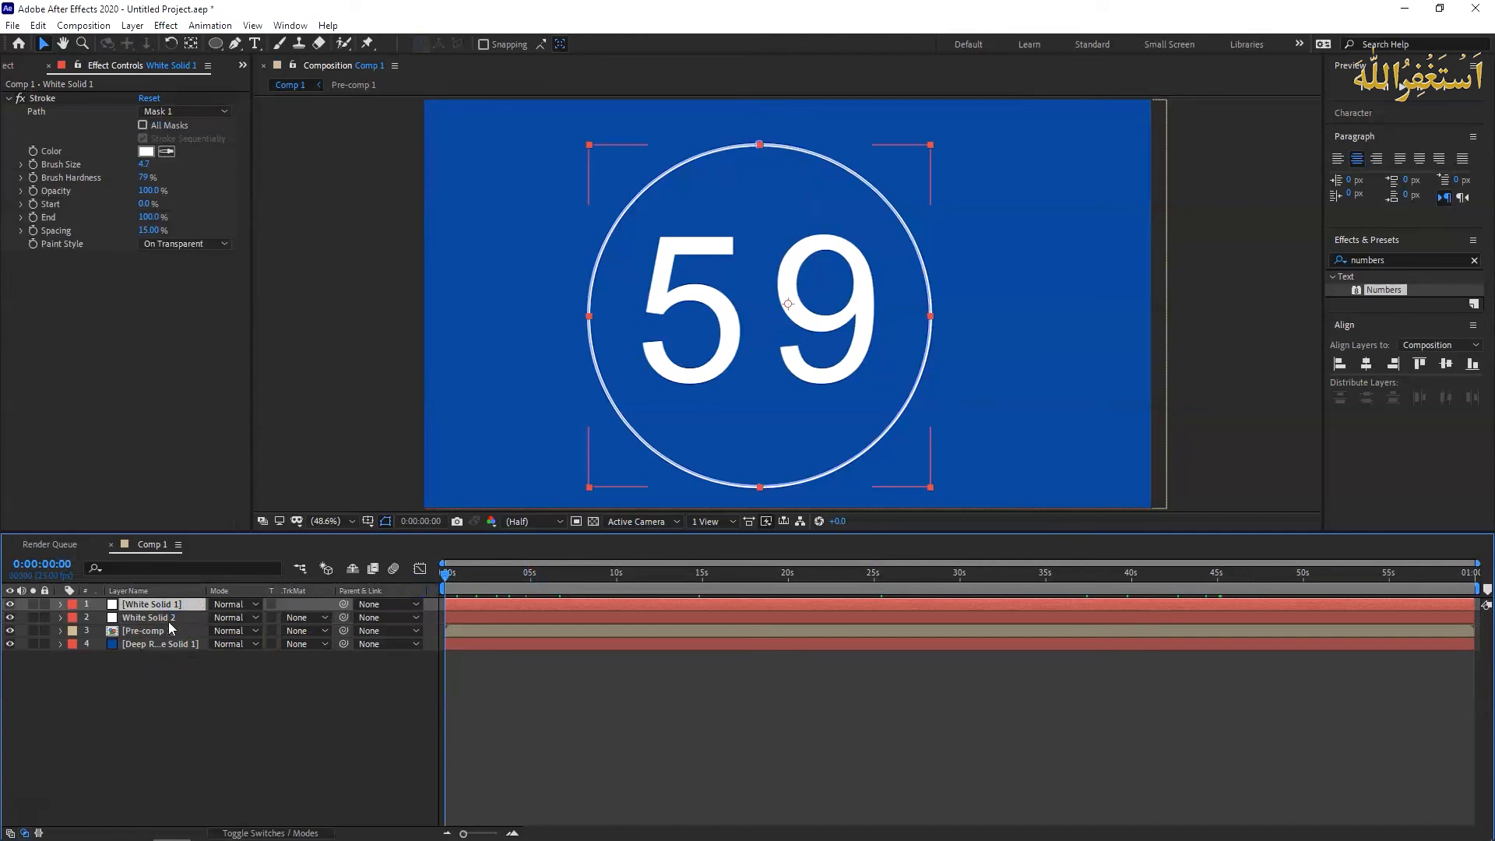
{"action": "left_click", "coordinate": [170, 620], "text": "ctrl"}
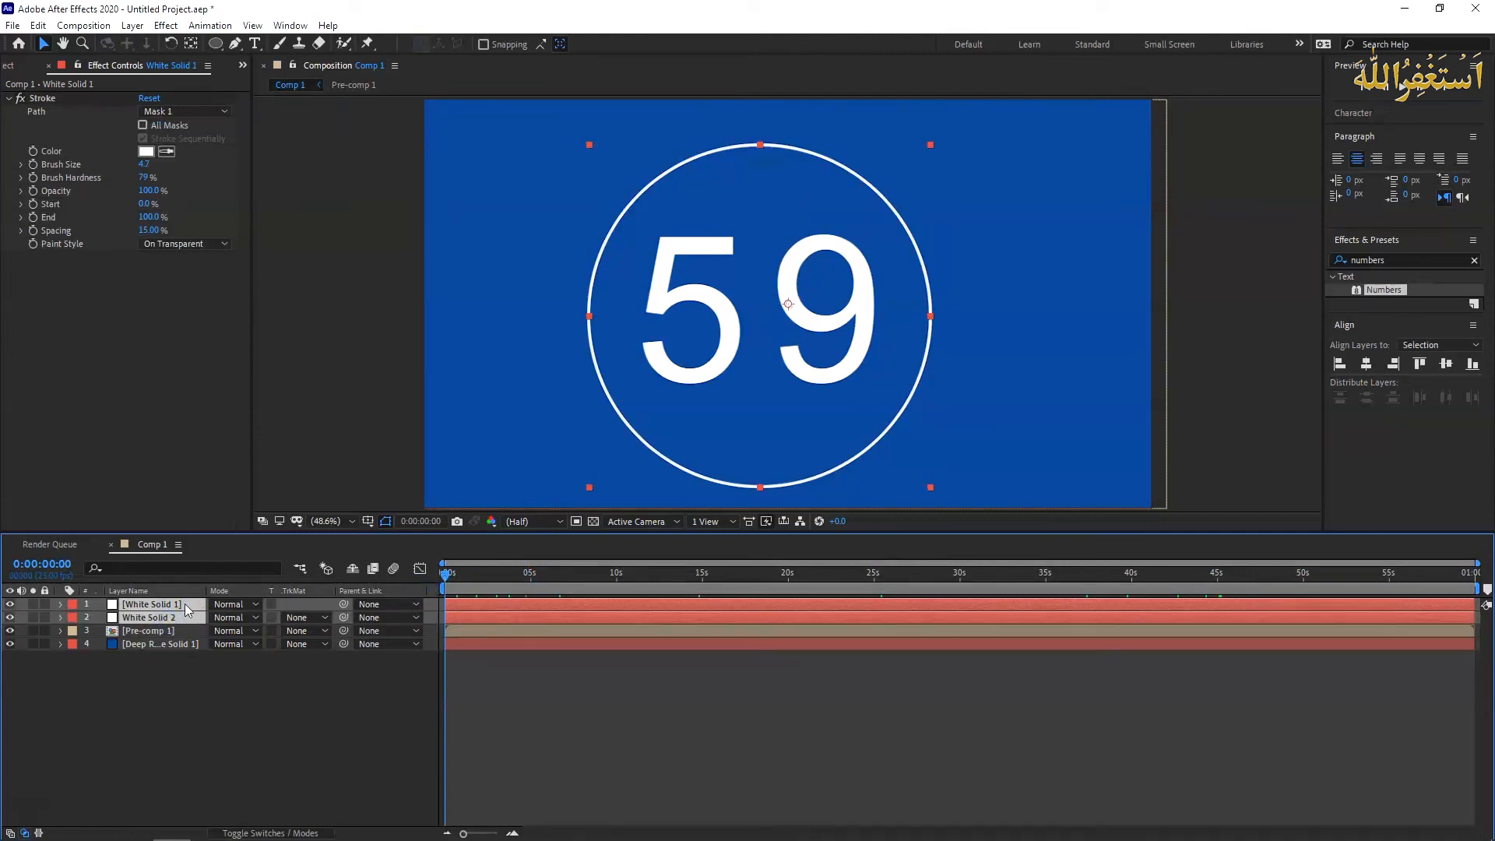
{"action": "left_click_drag", "start_coordinate": [187, 607], "coordinate": [178, 640]}
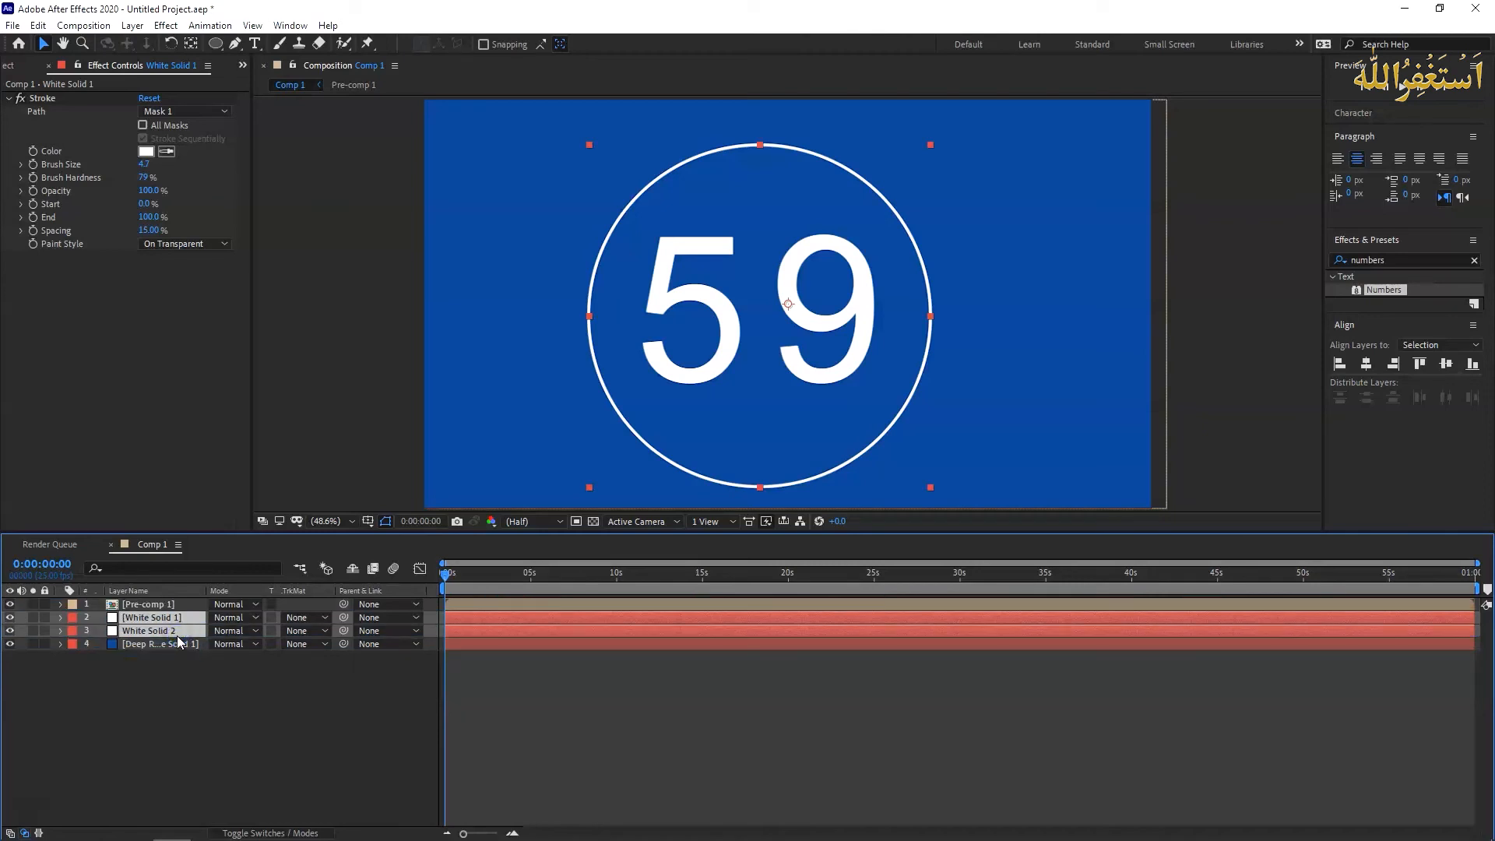
{"action": "left_click", "coordinate": [142, 733]}
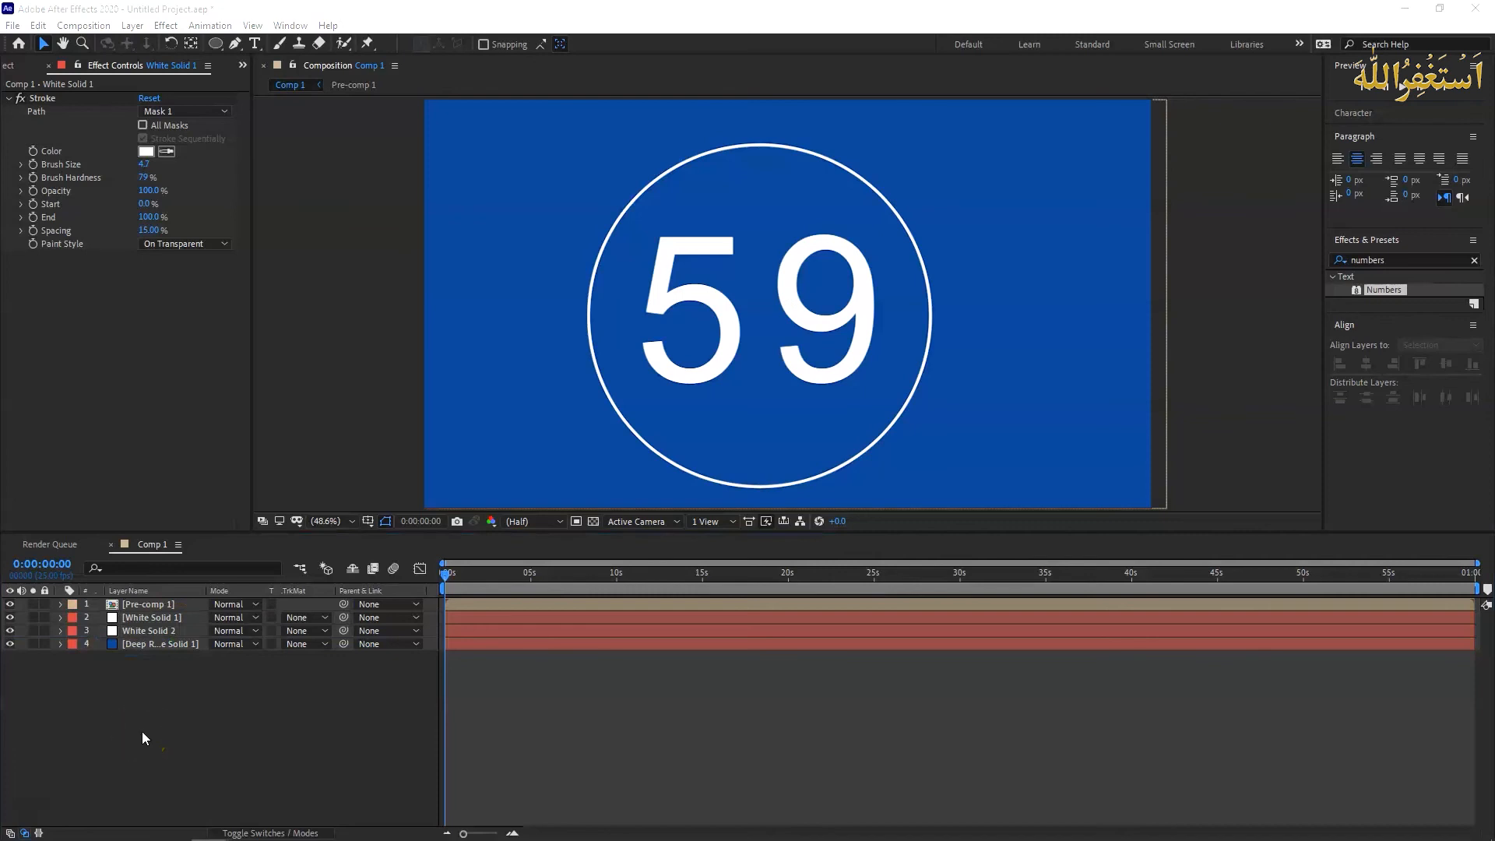
- Set the White Solid 2 layer's blending mode to Overlay
{"action": "left_click", "coordinate": [172, 624]}
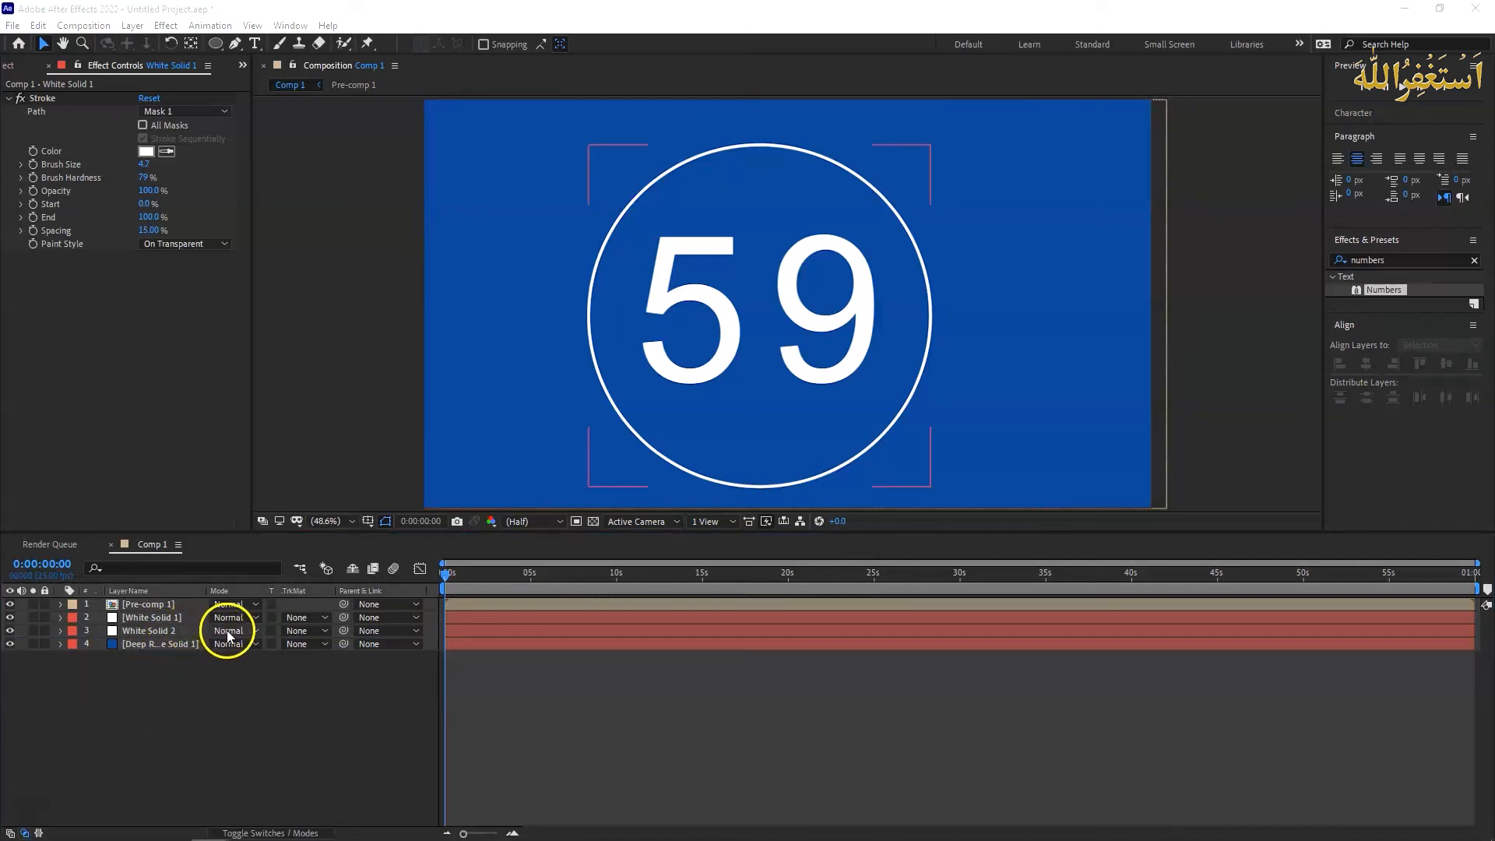
{"action": "left_click", "coordinate": [256, 634]}
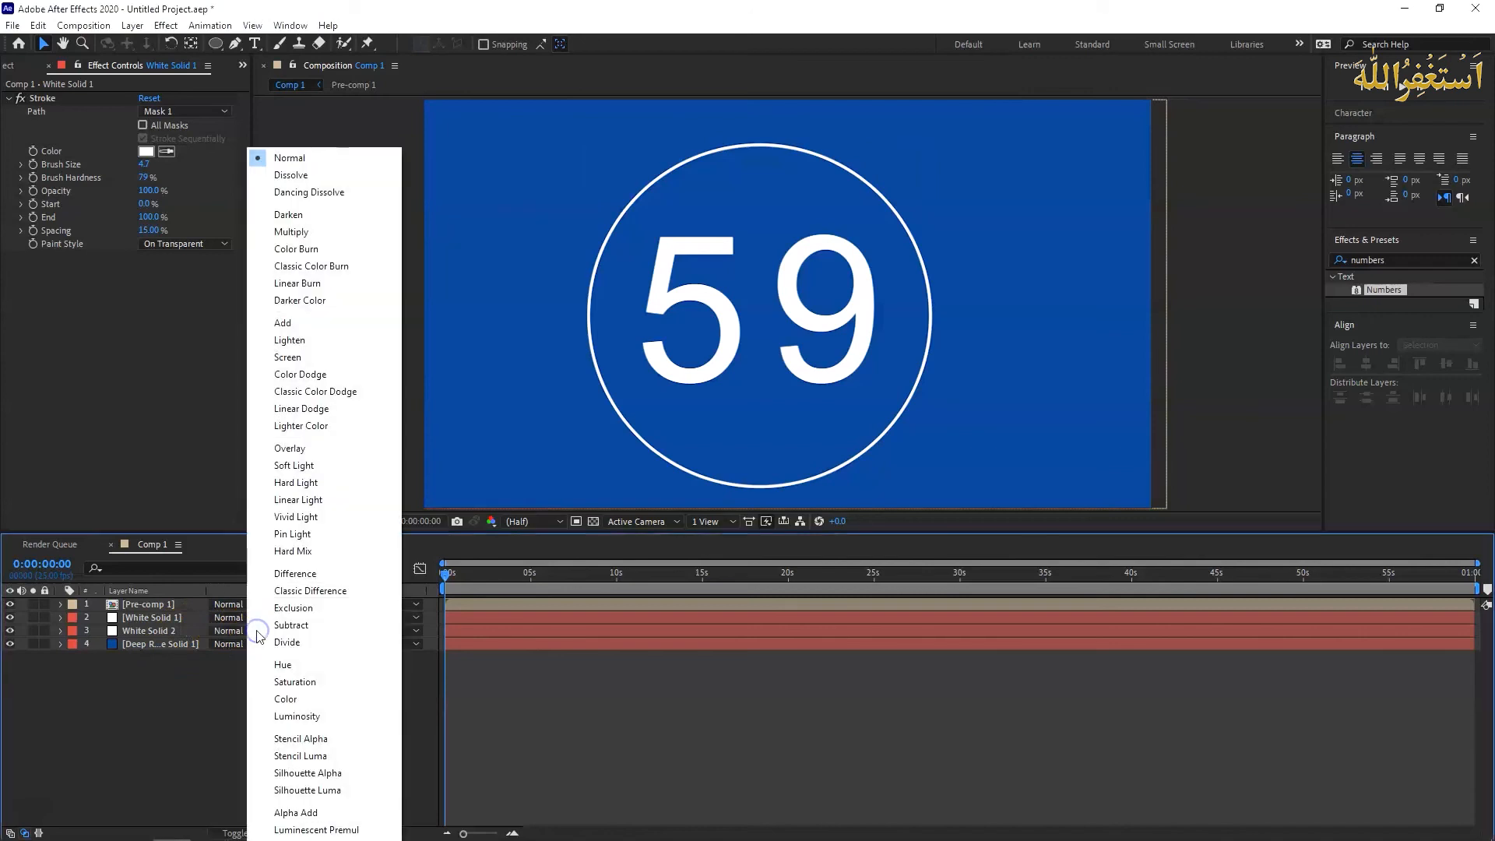
{"action": "left_click", "coordinate": [184, 632]}
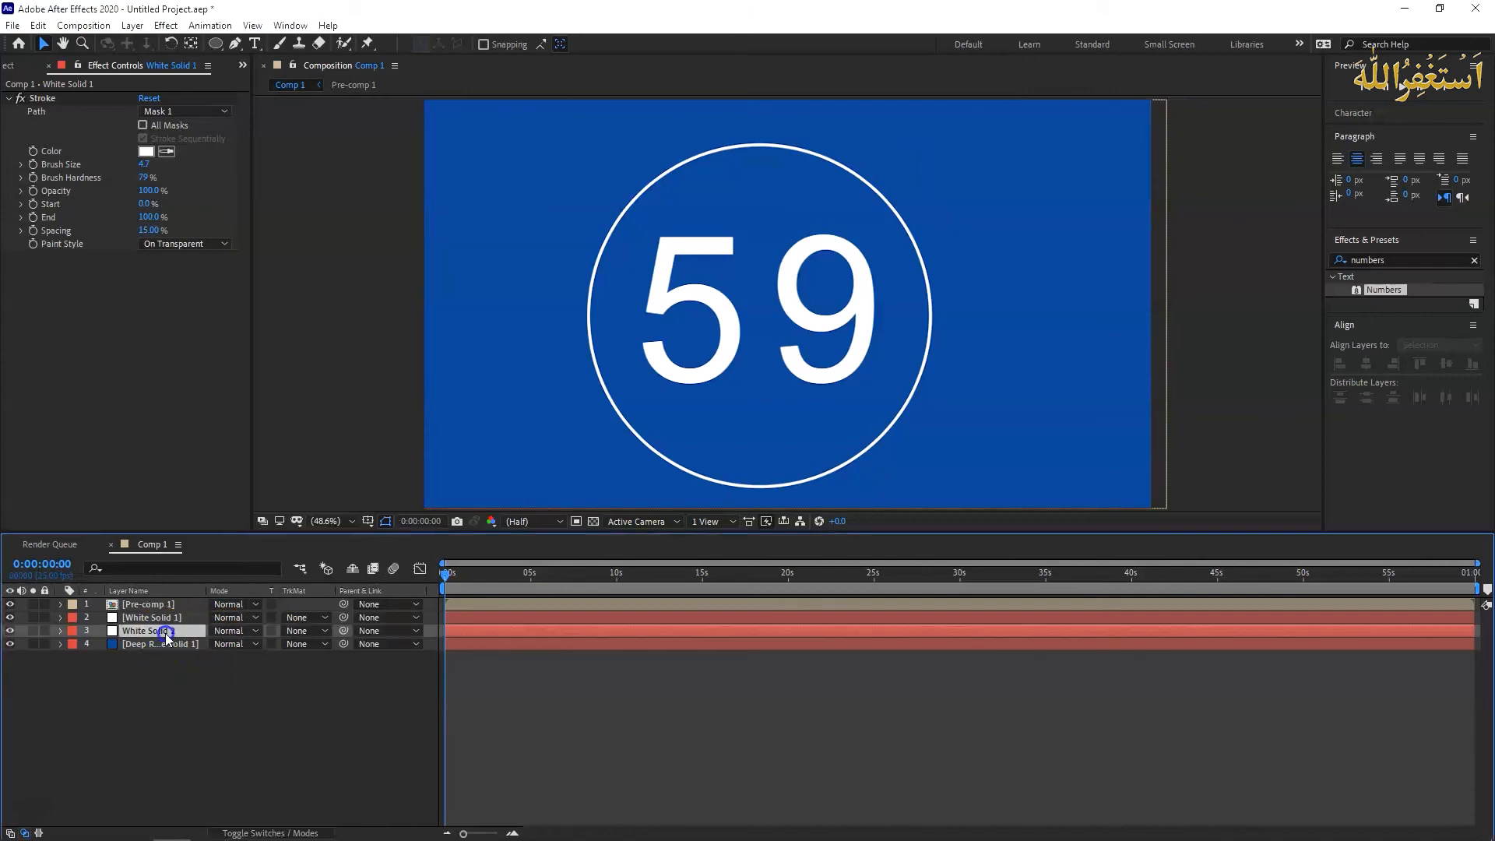
{"action": "left_click", "coordinate": [257, 634]}
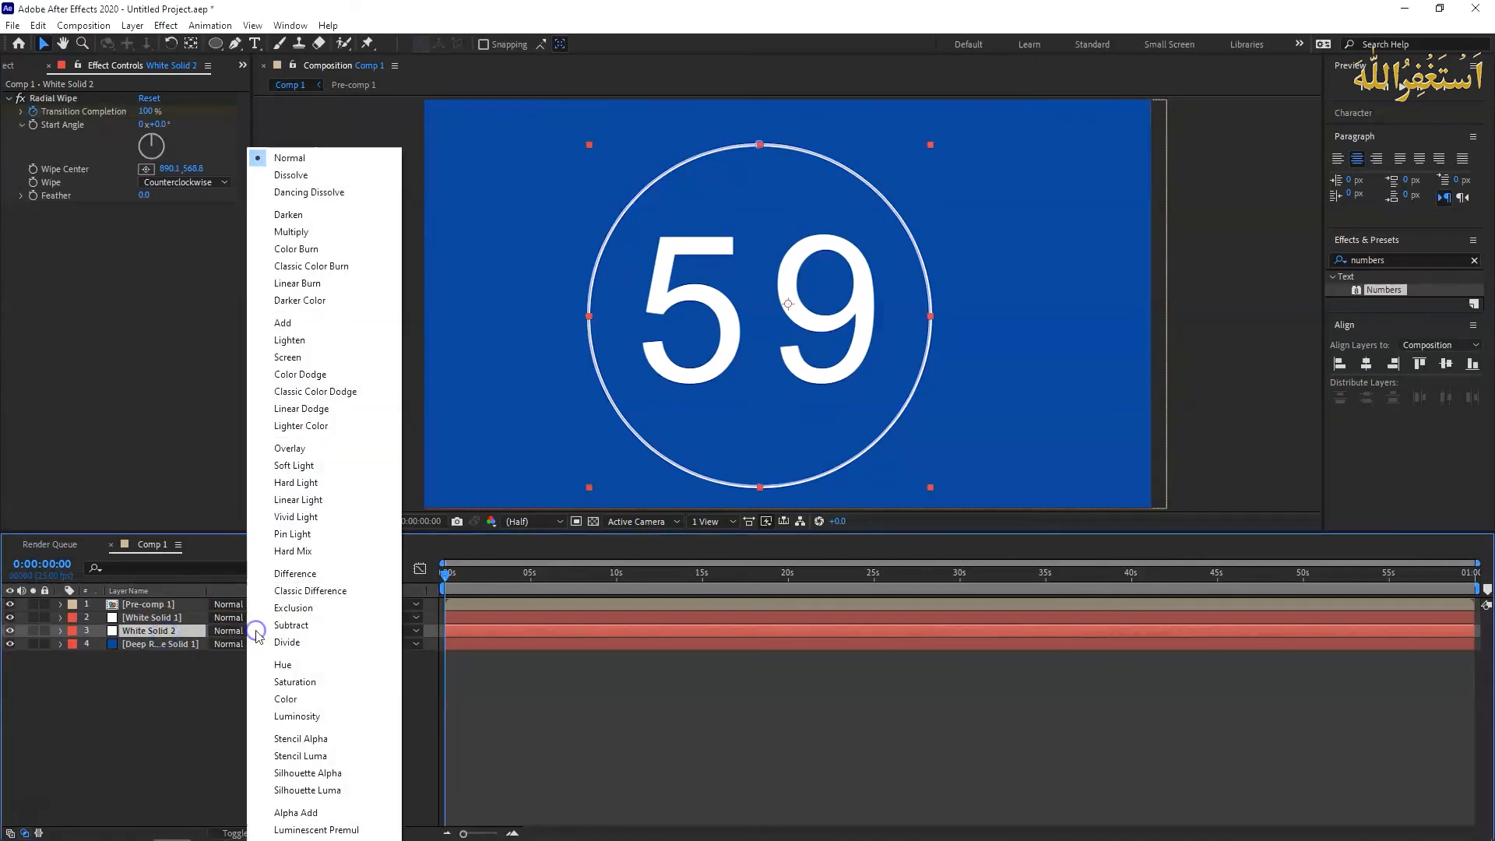
{"action": "left_click", "coordinate": [319, 450]}
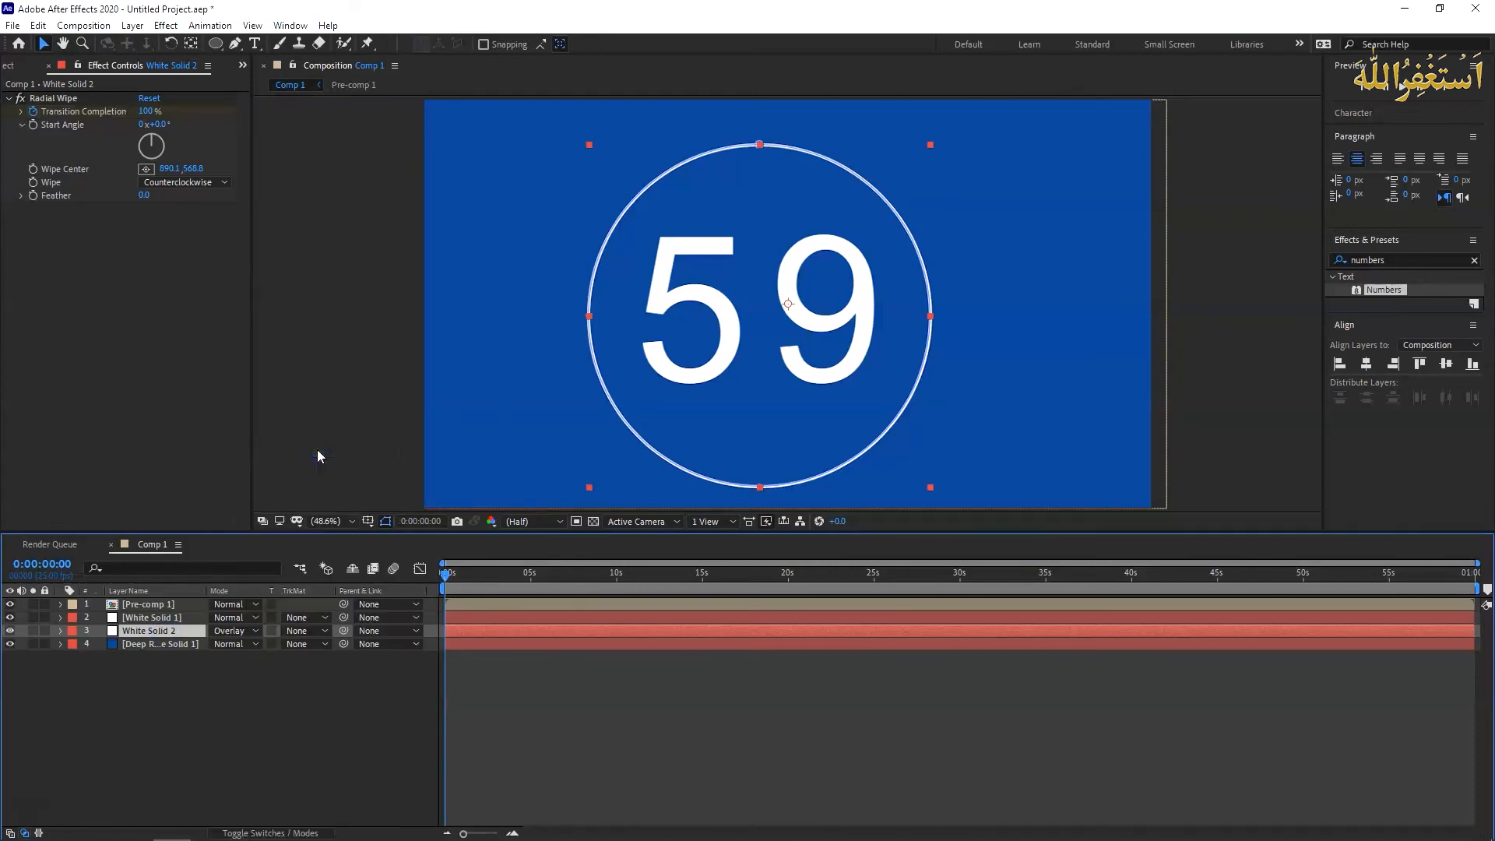
- Preview the radial wipe behind the countdown digits by playing the composition and scrubbing through it to about 43 seconds
{"action": "key", "text": "space"}
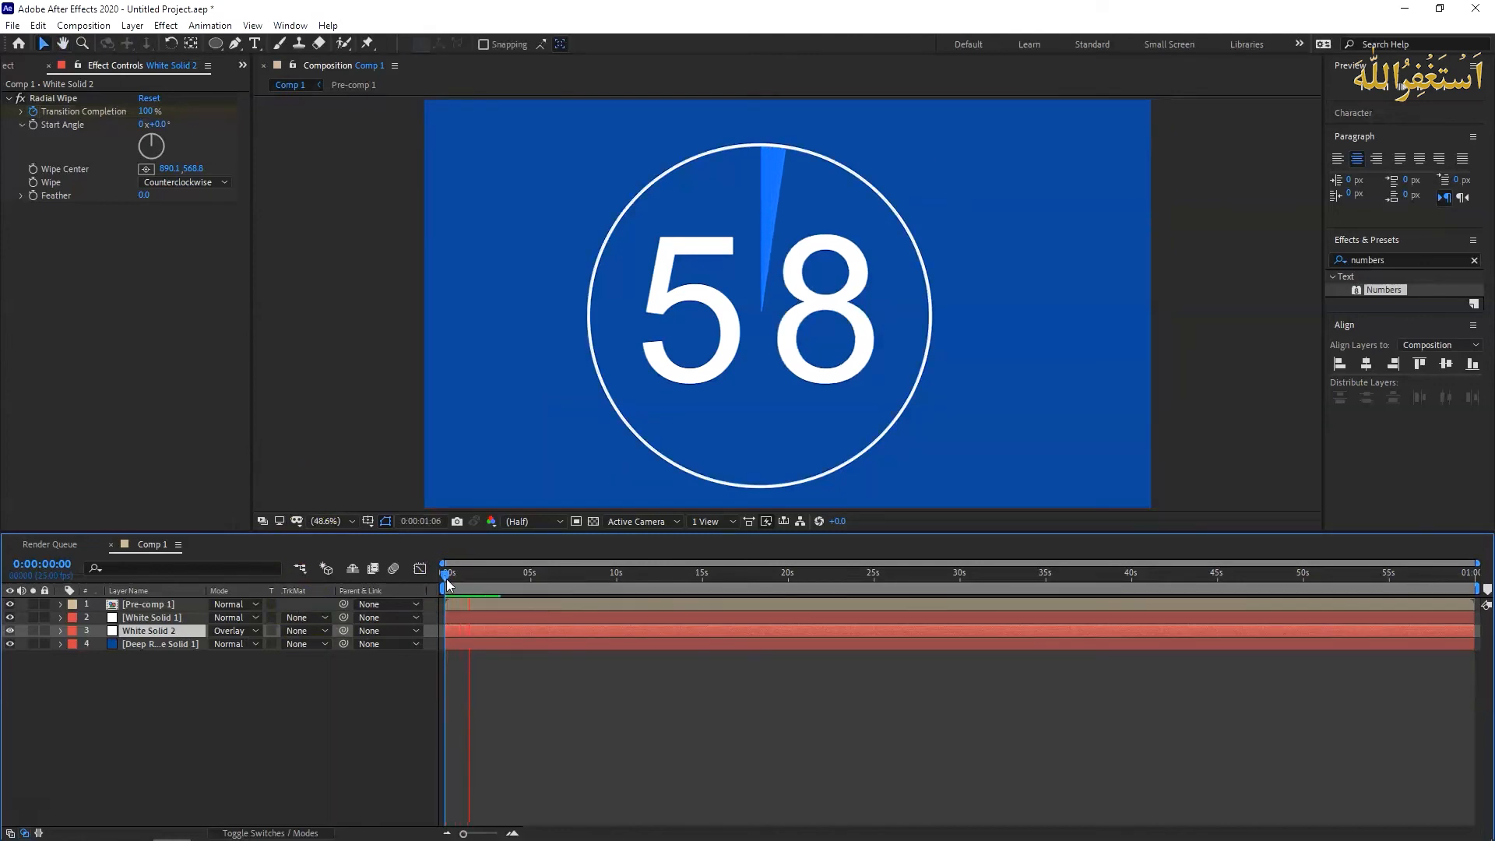
{"action": "left_click_drag", "start_coordinate": [463, 587], "coordinate": [750, 564]}
{"action": "left_click_drag", "start_coordinate": [750, 565], "coordinate": [443, 575]}
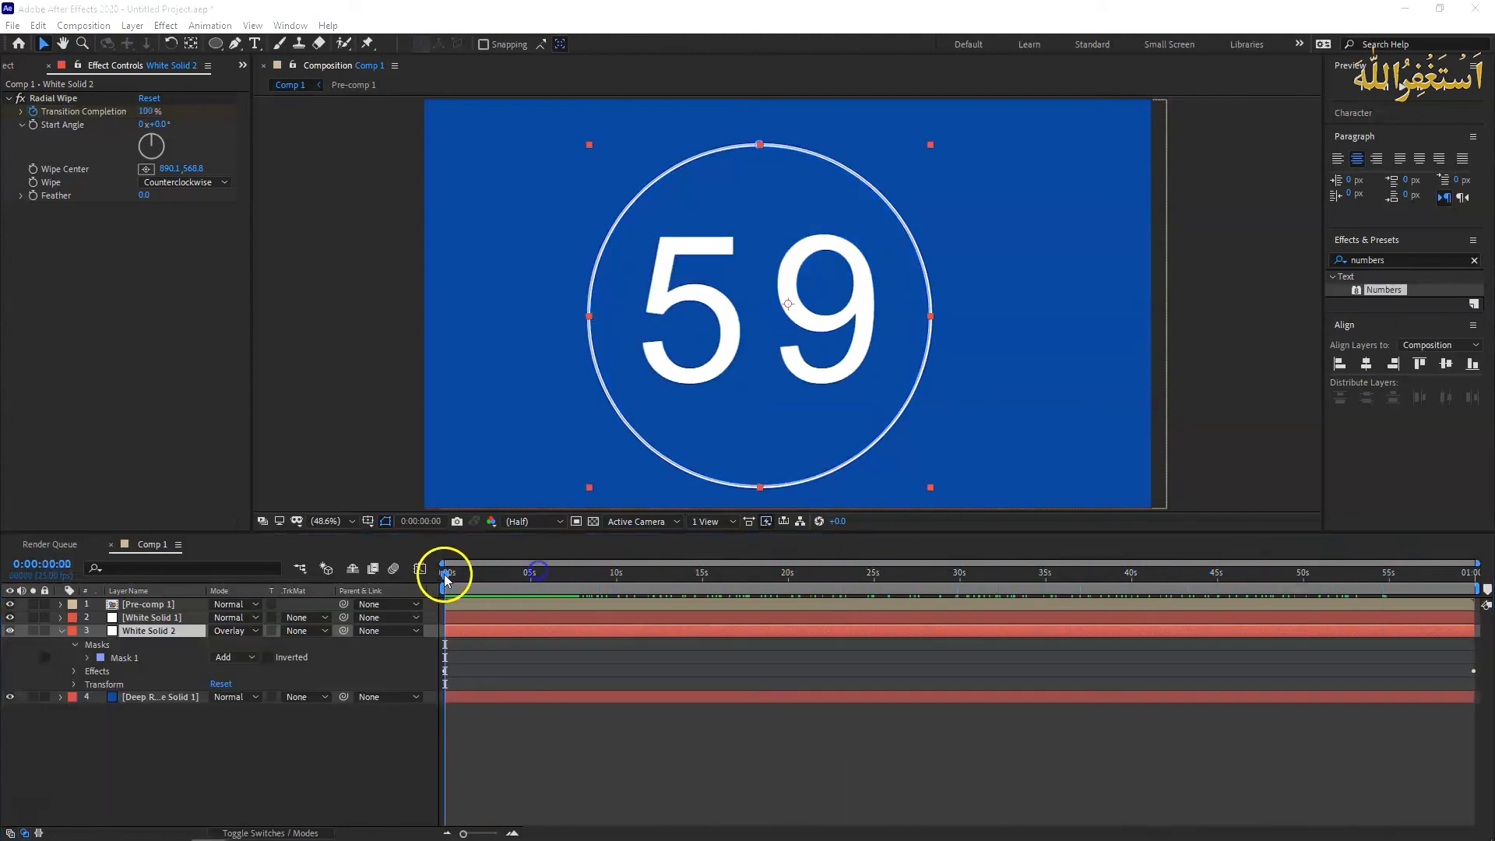
{"action": "left_click", "coordinate": [444, 577]}
{"action": "left_click_drag", "start_coordinate": [446, 580], "coordinate": [1194, 577]}
{"action": "left_click", "coordinate": [703, 382]}
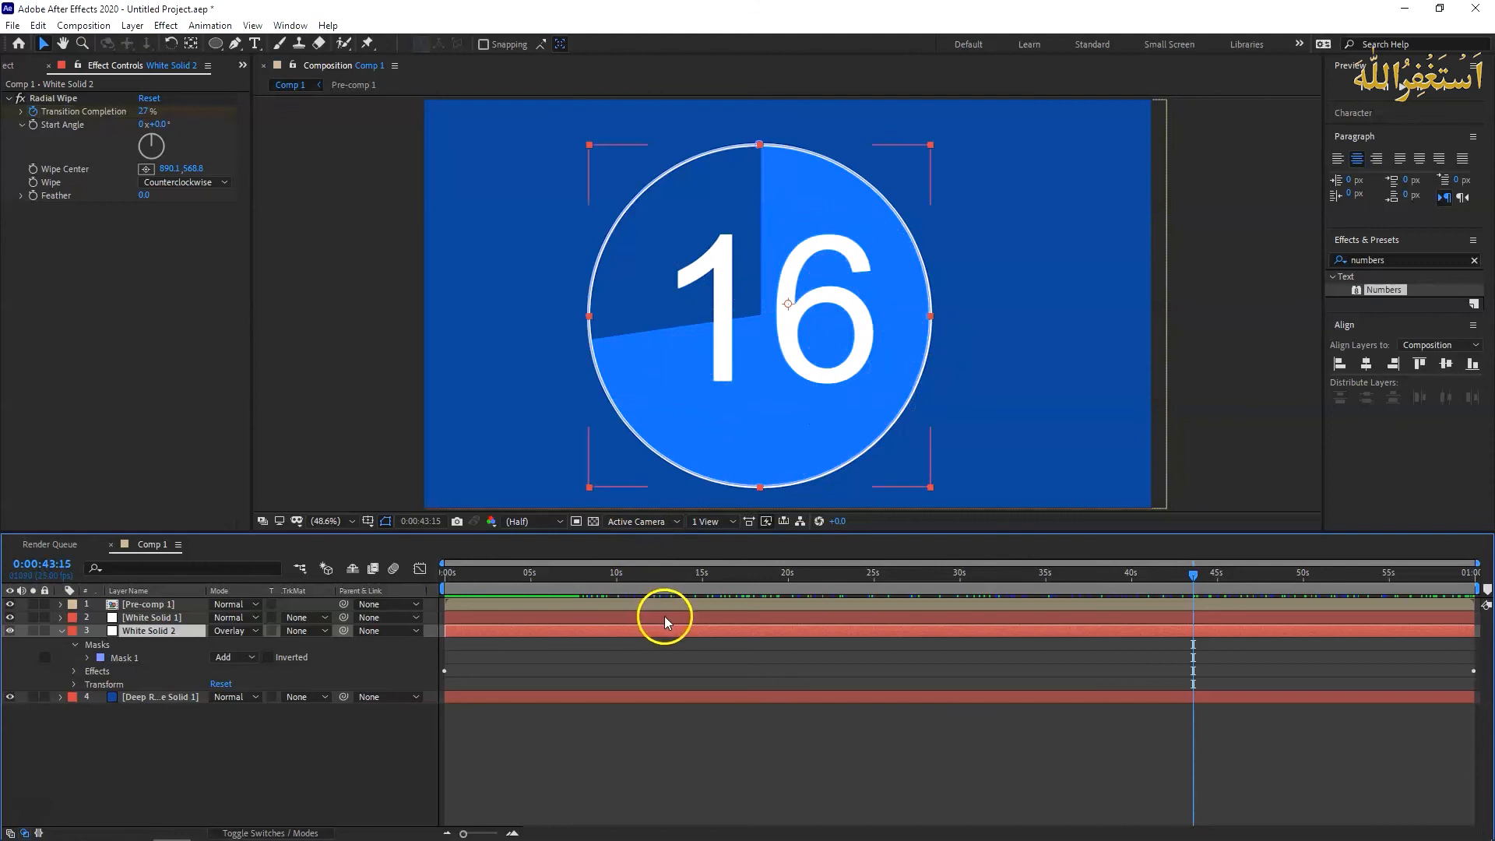
- Move the current time to 0:00:00:24, the last frame of the countdown's first second
{"action": "left_click_drag", "start_coordinate": [1193, 586], "coordinate": [460, 581]}
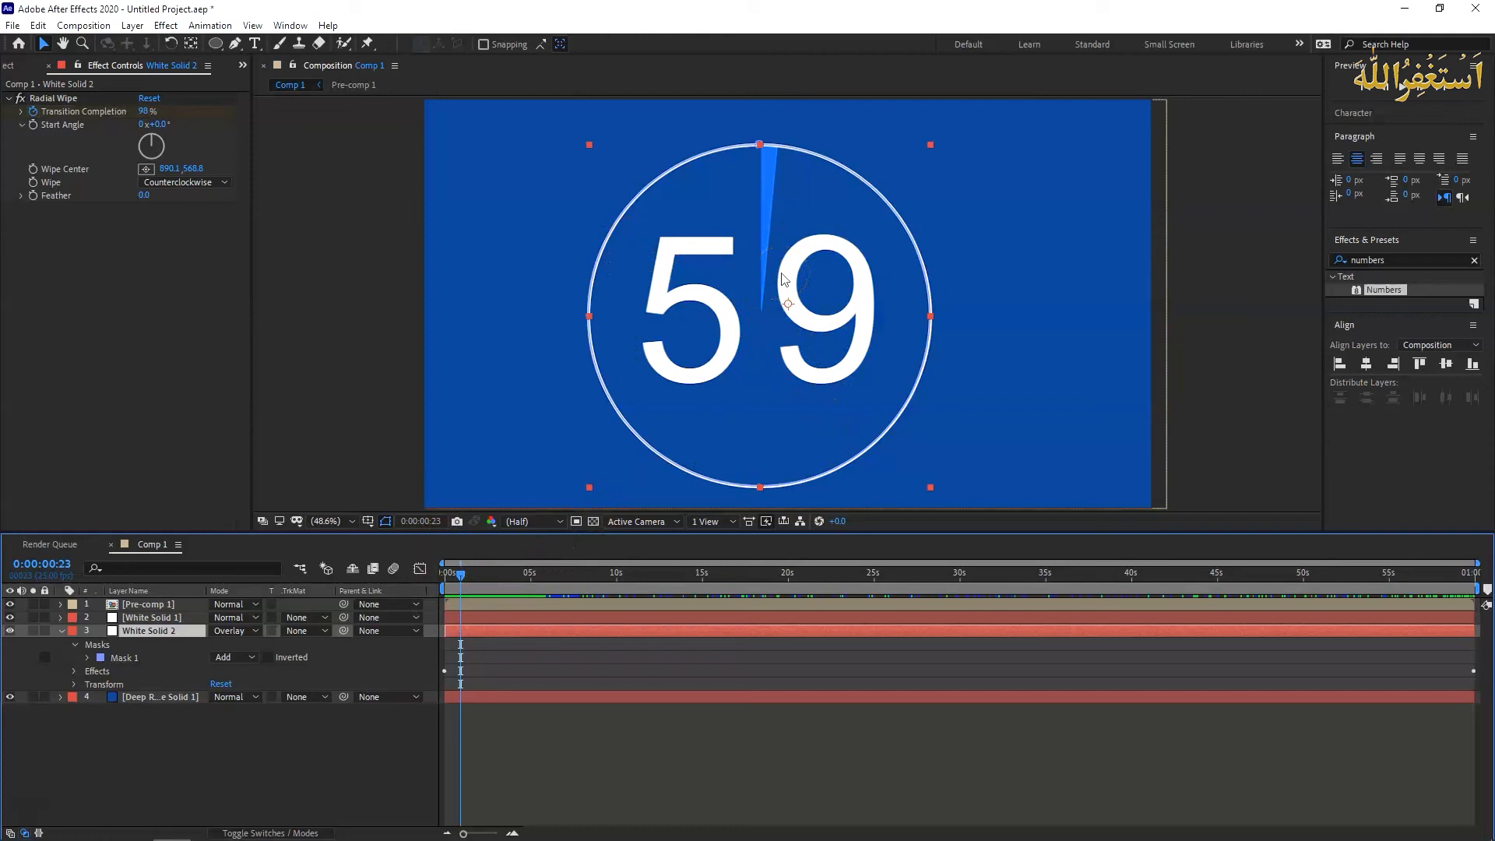
{"action": "left_click", "coordinate": [461, 578]}
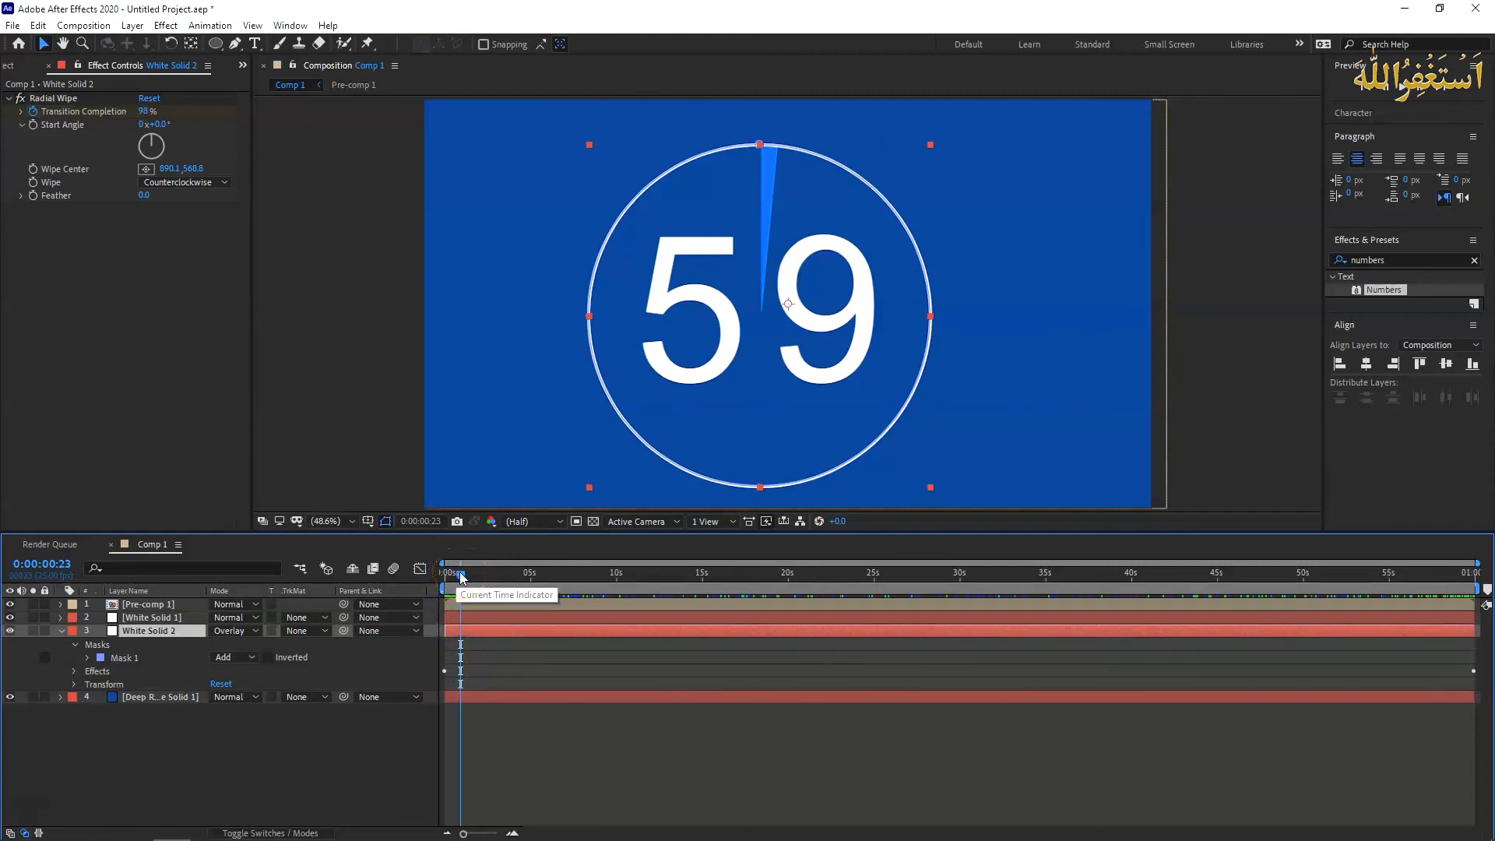
{"action": "left_click", "coordinate": [45, 583]}
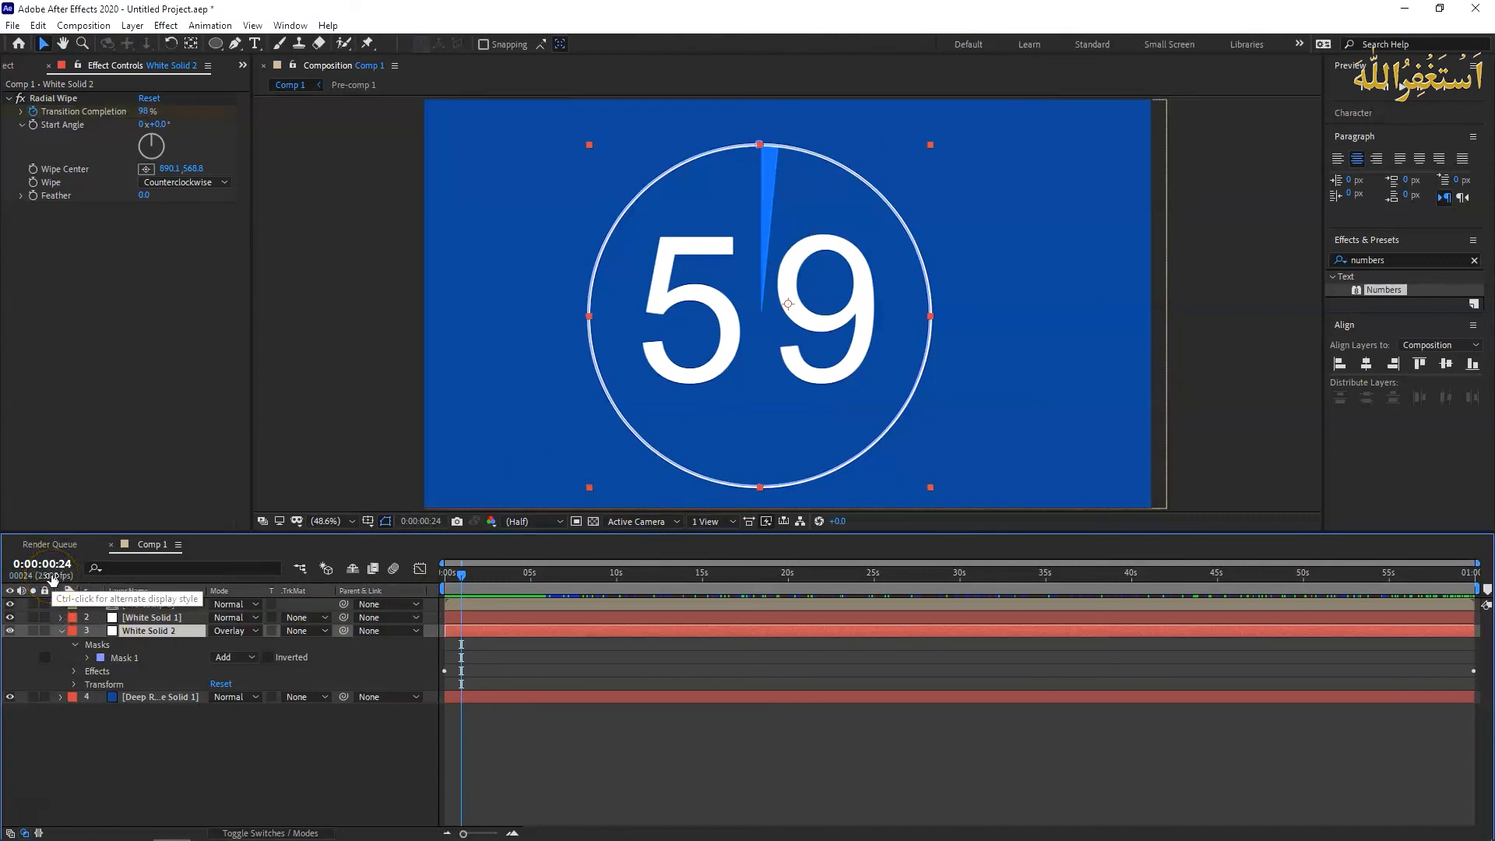
{"action": "key", "text": "Page_Up"}
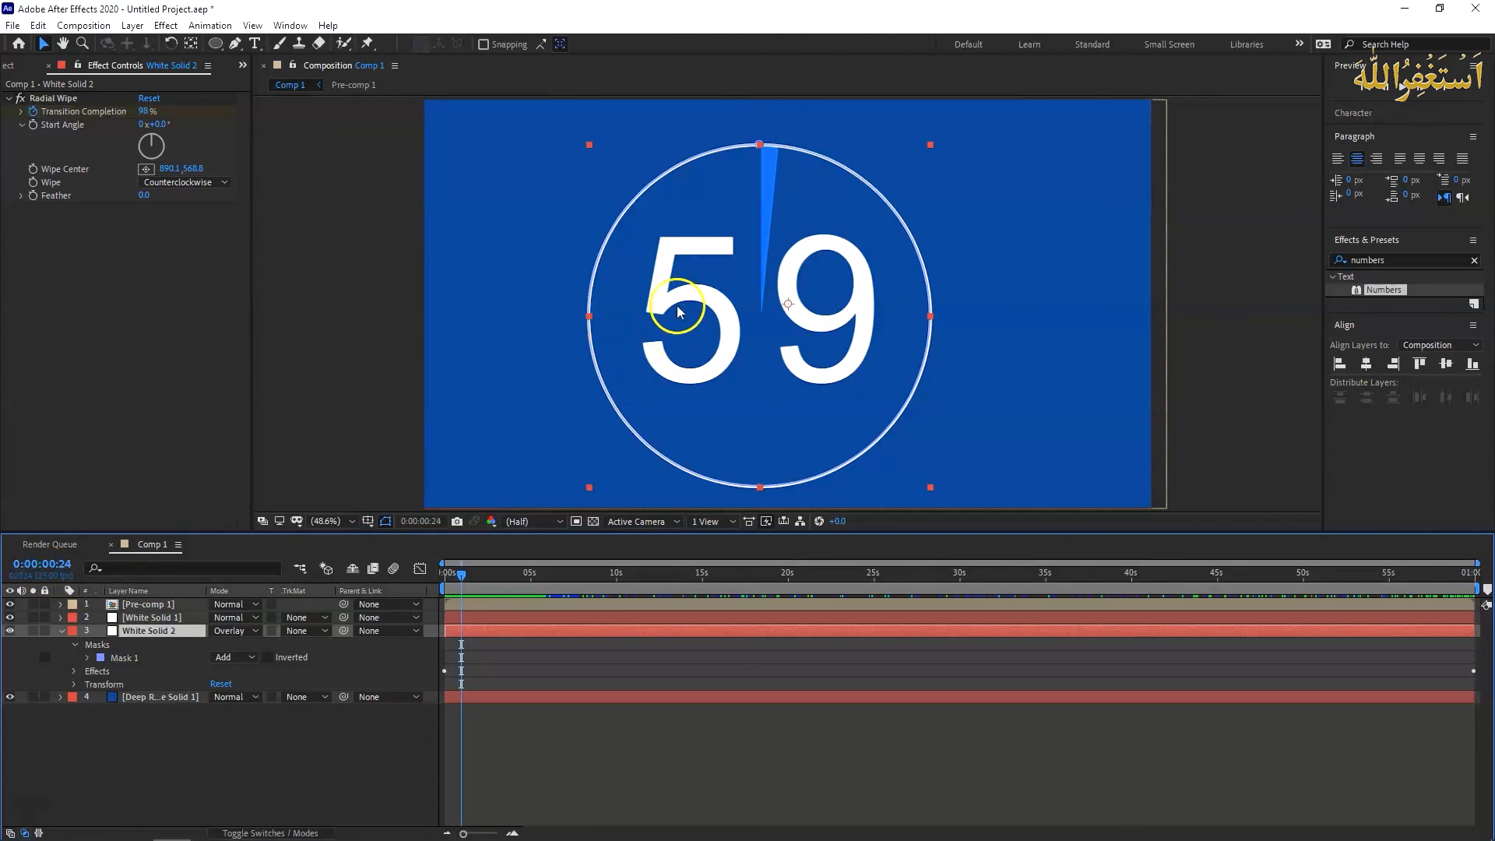
{"action": "left_click", "coordinate": [59, 554]}
{"action": "type", "text": "100"}
{"action": "key", "text": "Return"}
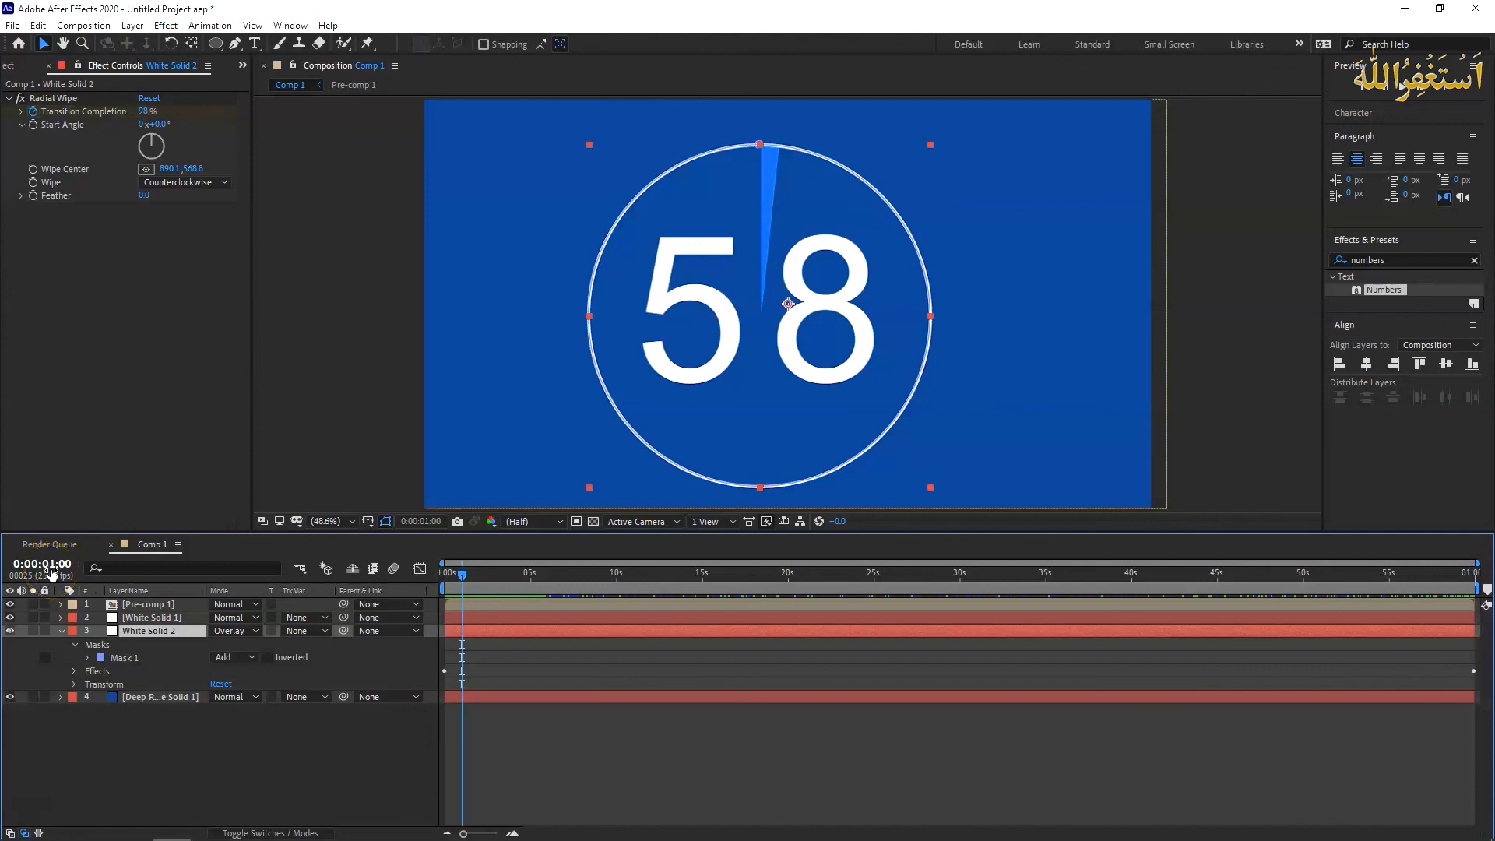
{"action": "key", "text": "Page_Up"}
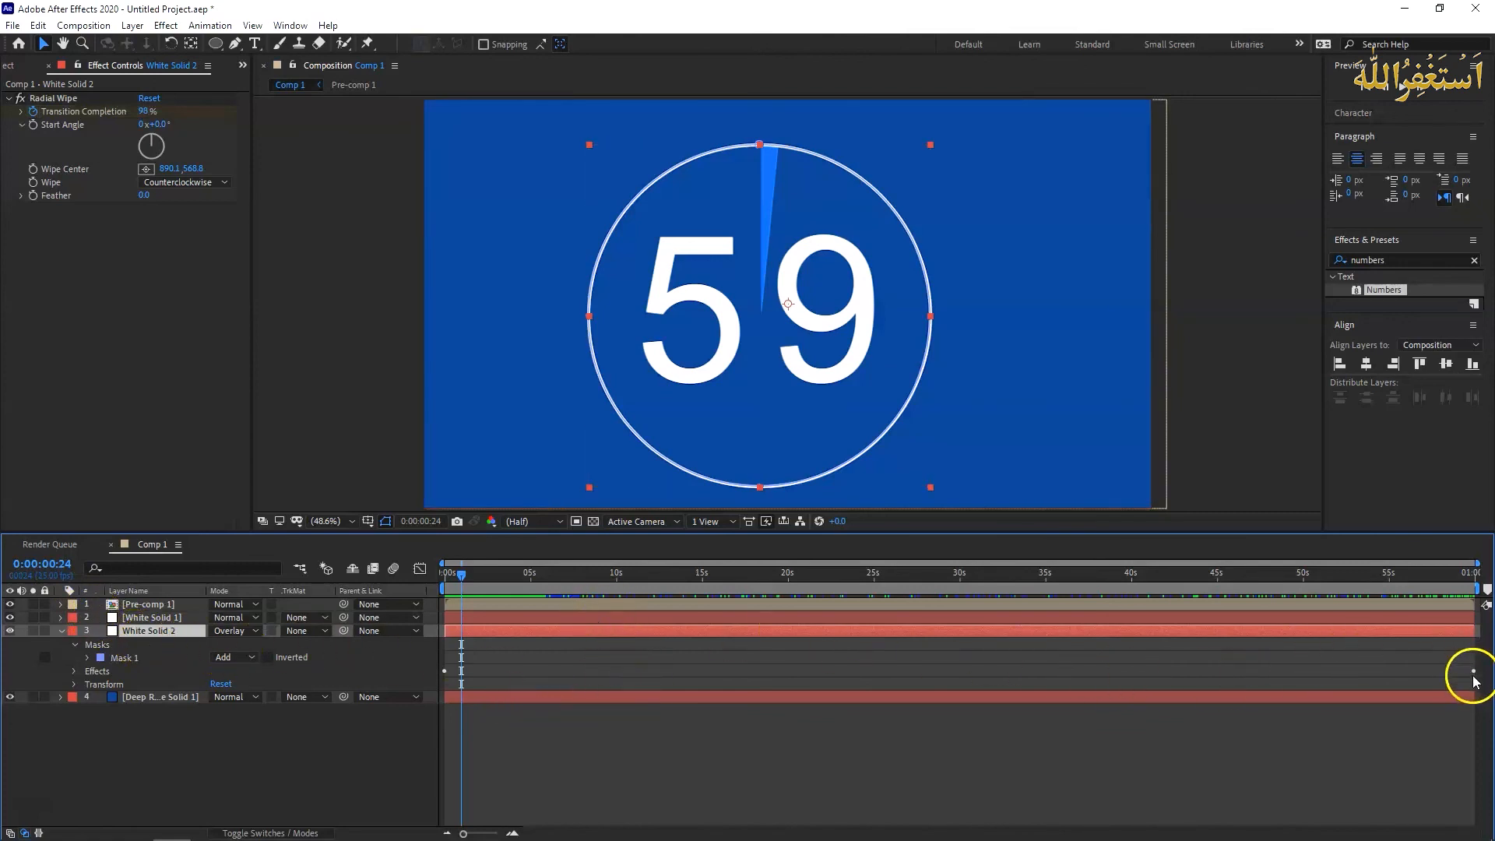
- Reveal White Solid 2's Radial Wipe properties and move the final Transition Completion keyframe to 0:00:00:24
{"action": "left_click", "coordinate": [74, 671]}
{"action": "left_click", "coordinate": [88, 684]}
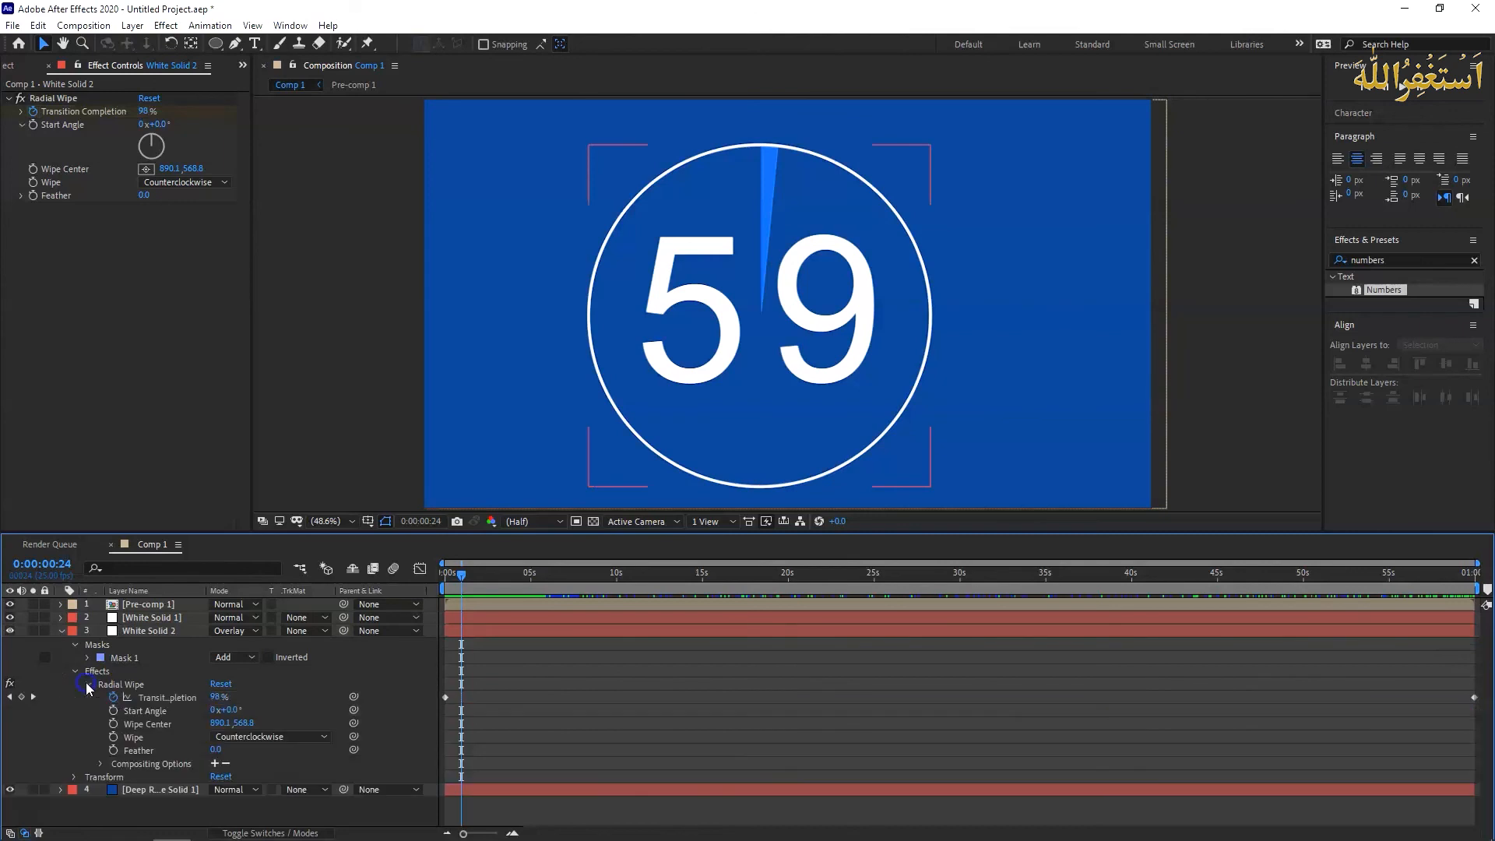
{"action": "left_click", "coordinate": [1474, 697]}
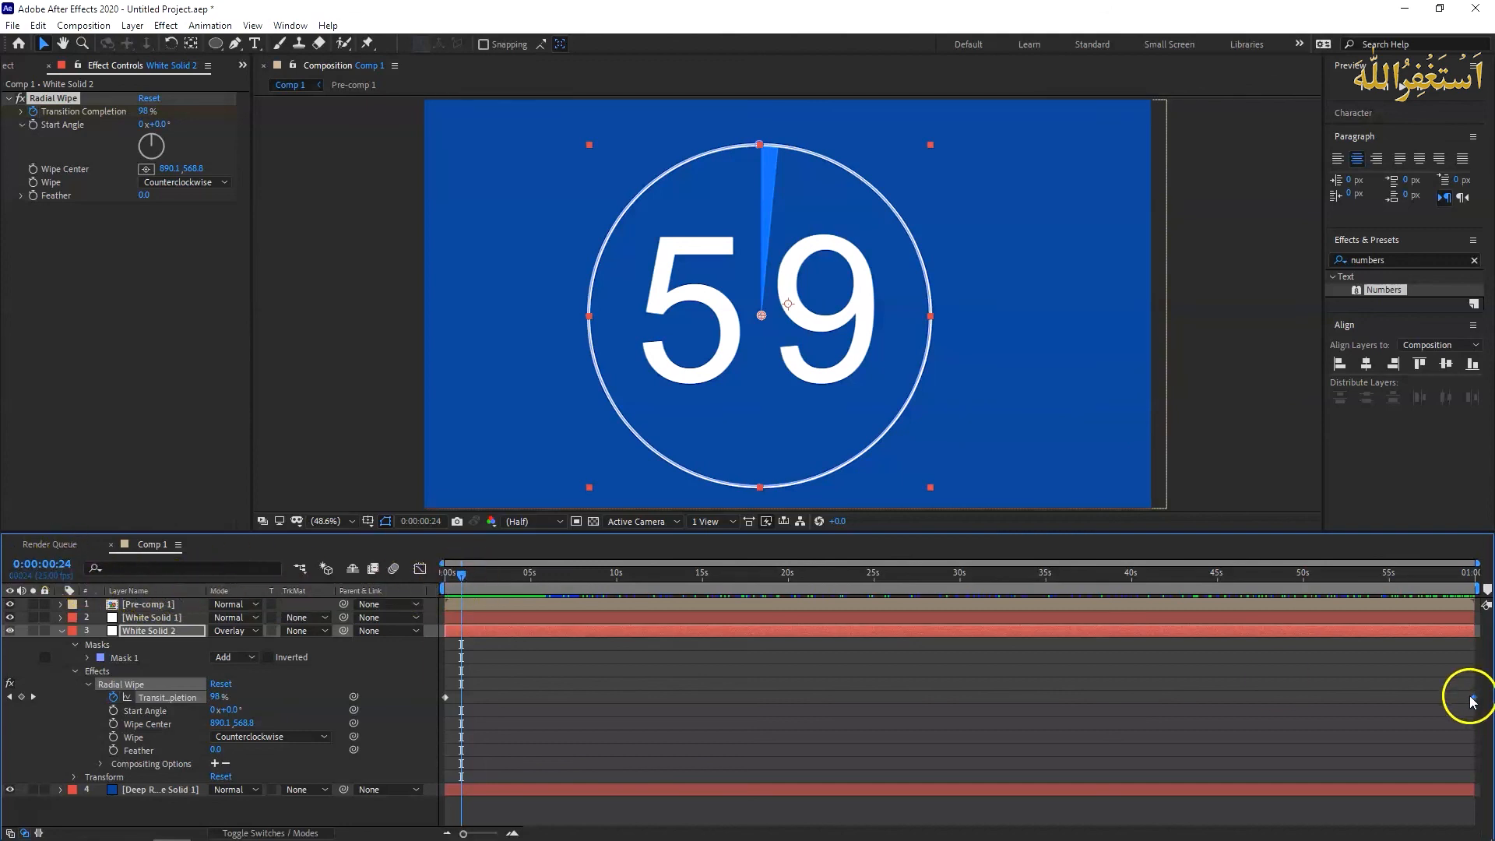
{"action": "left_click_drag", "start_coordinate": [1474, 700], "coordinate": [464, 701]}
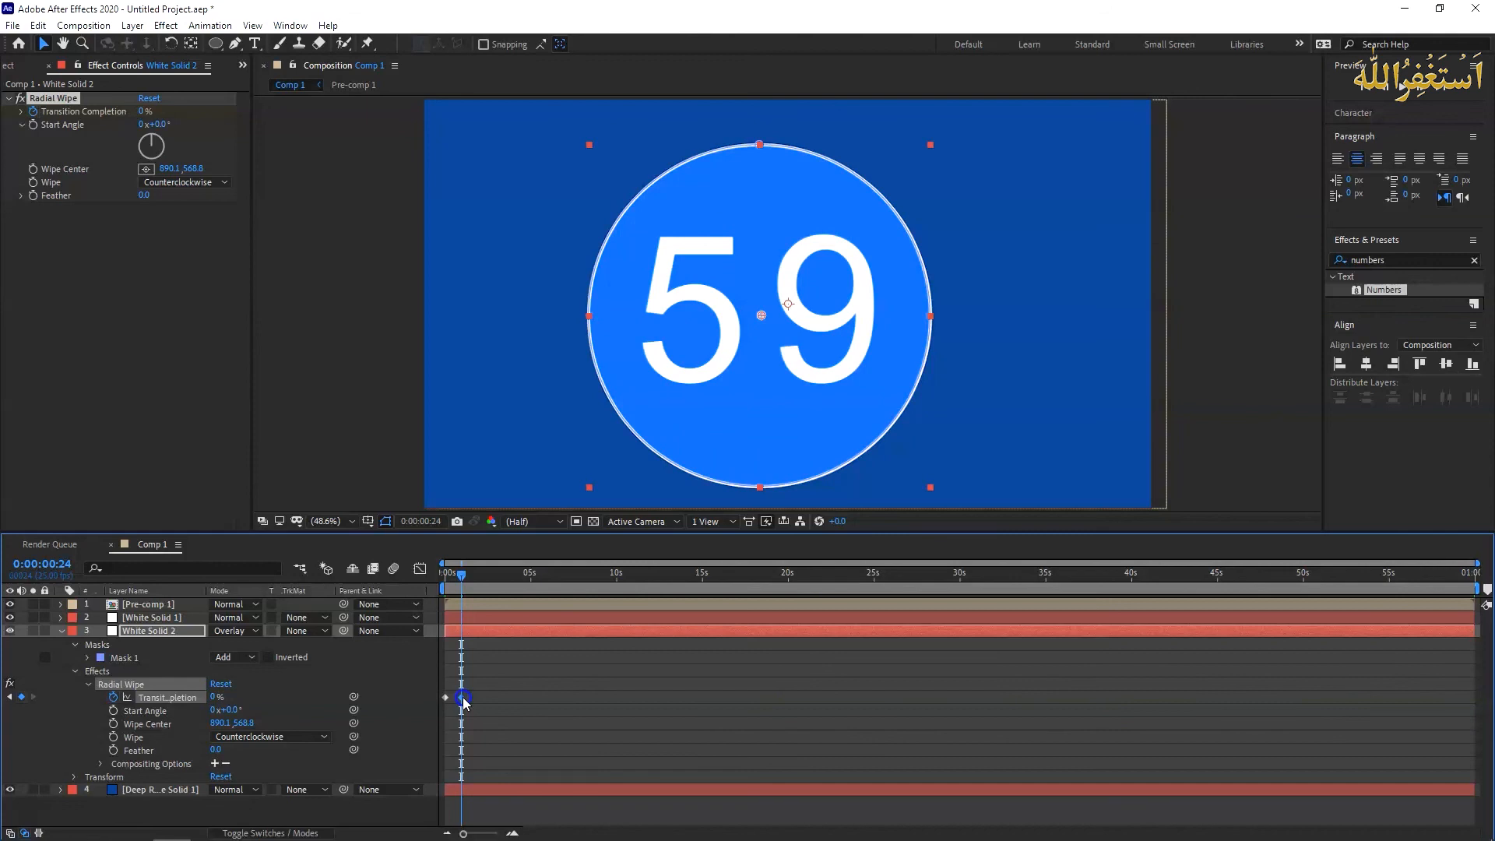
{"action": "left_click", "coordinate": [464, 701]}
- Add the expression loopOutDuration(type = "cycle", duration = 0) to Transition Completion and scrub to about 14 seconds to check the repeating wipe
{"action": "left_click", "coordinate": [113, 701], "text": "alt"}
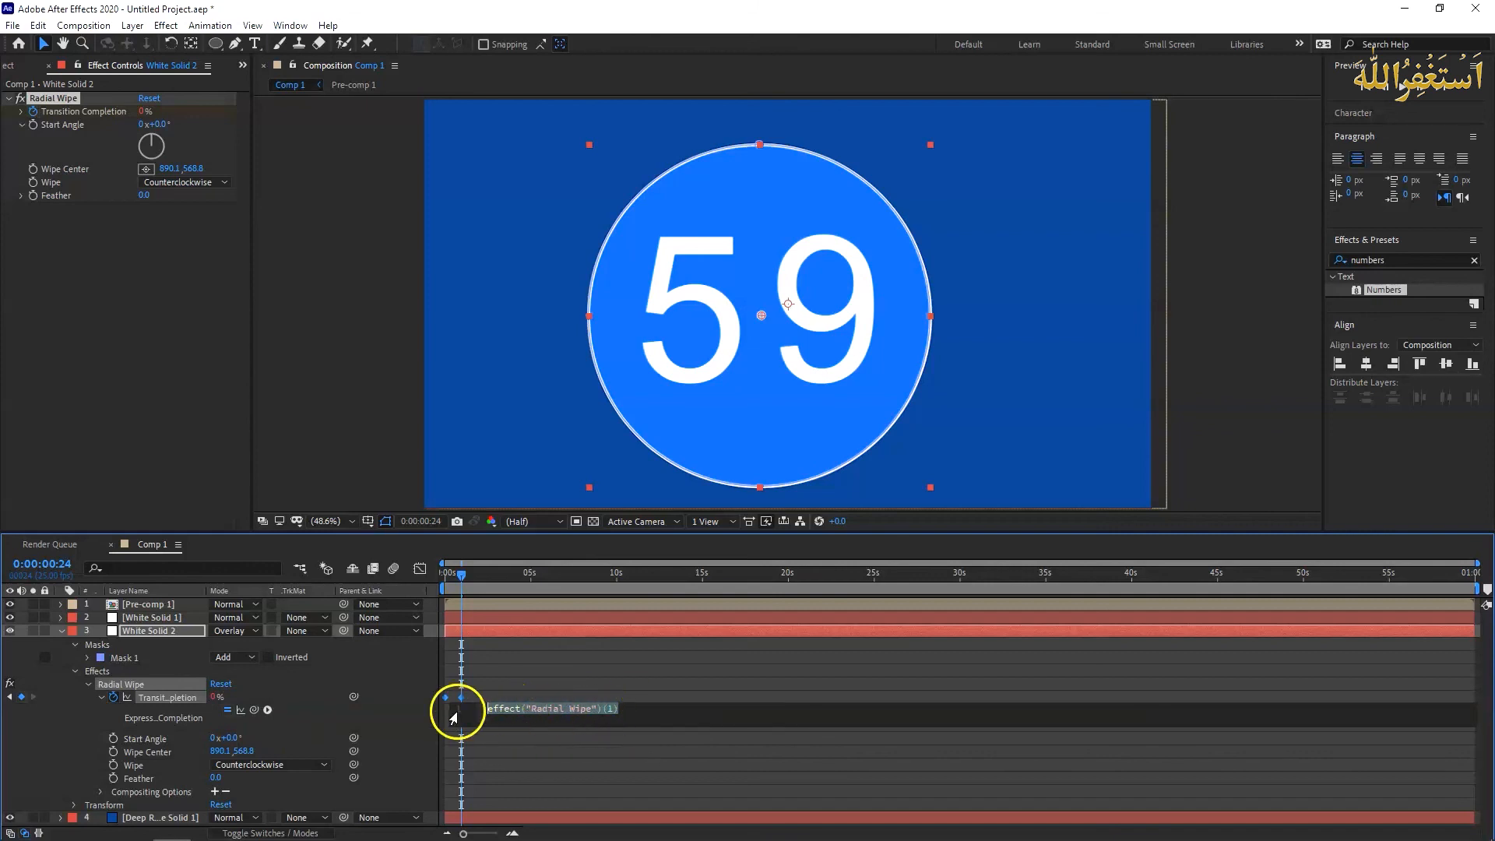
{"action": "left_click", "coordinate": [268, 710]}
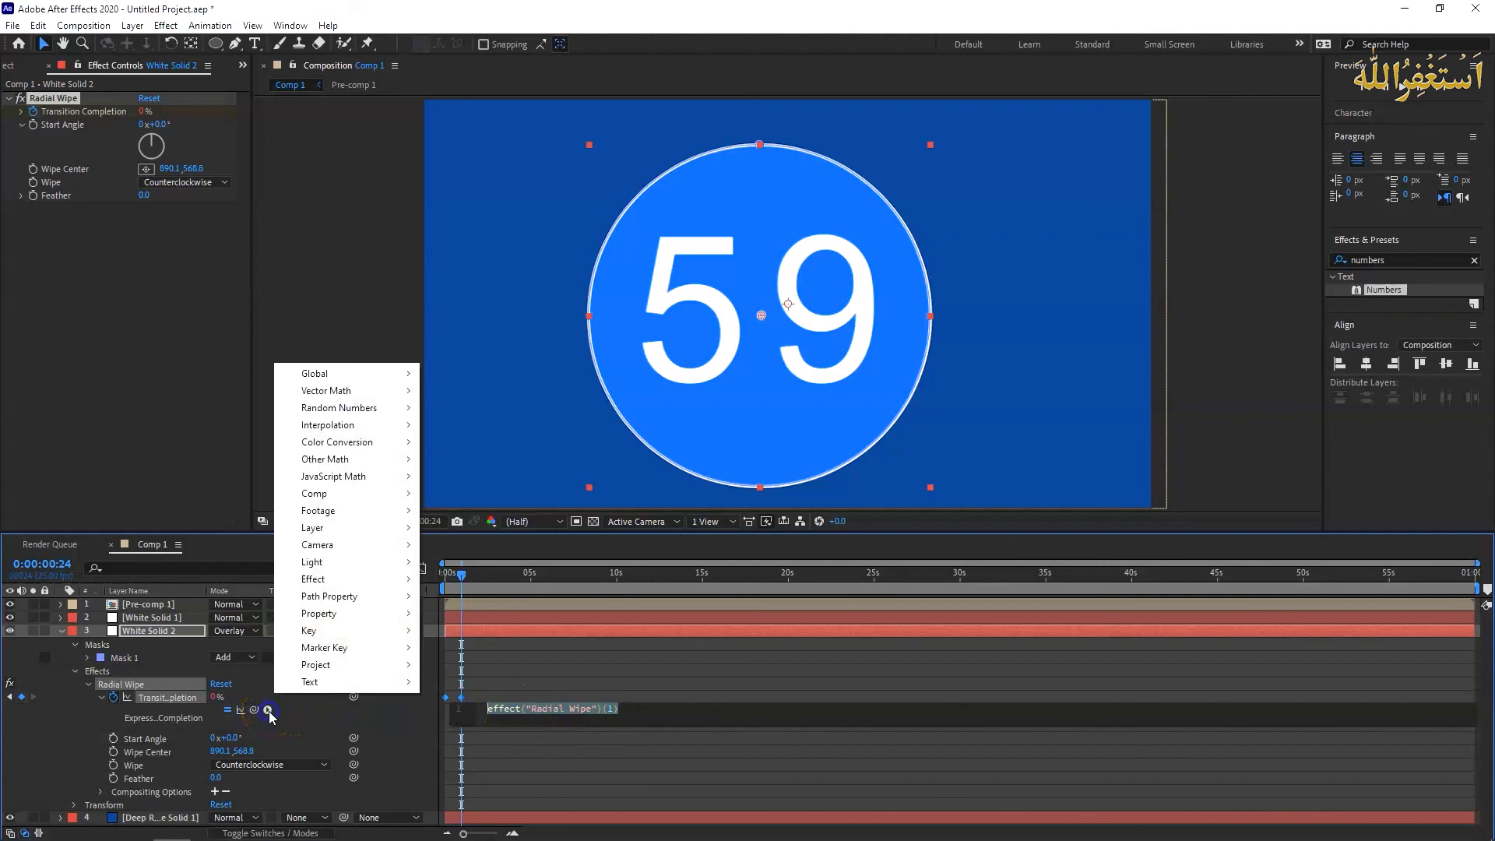
{"action": "left_click", "coordinate": [377, 614]}
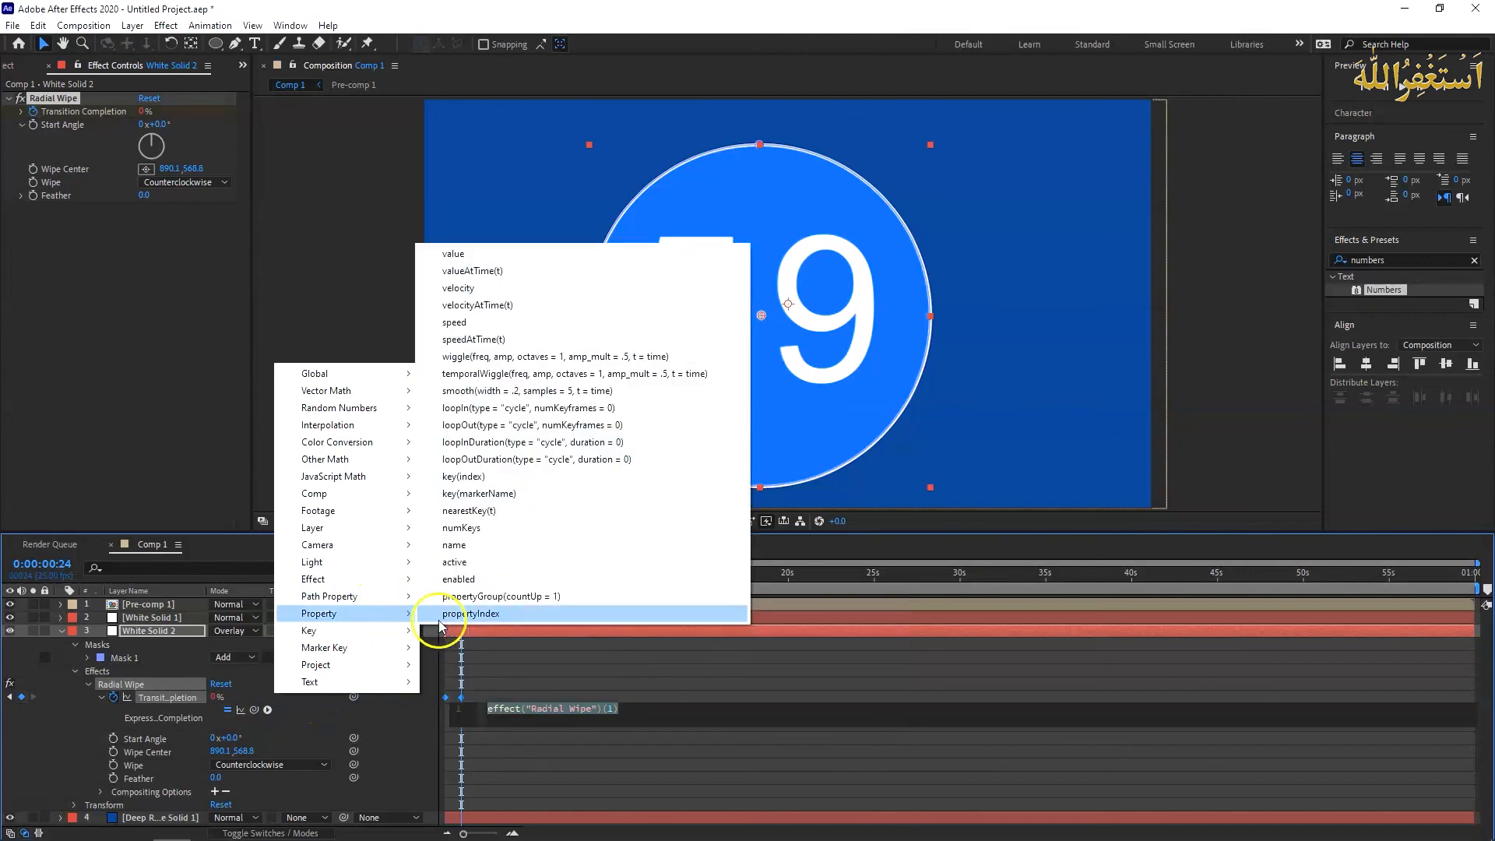
{"action": "left_click", "coordinate": [557, 461]}
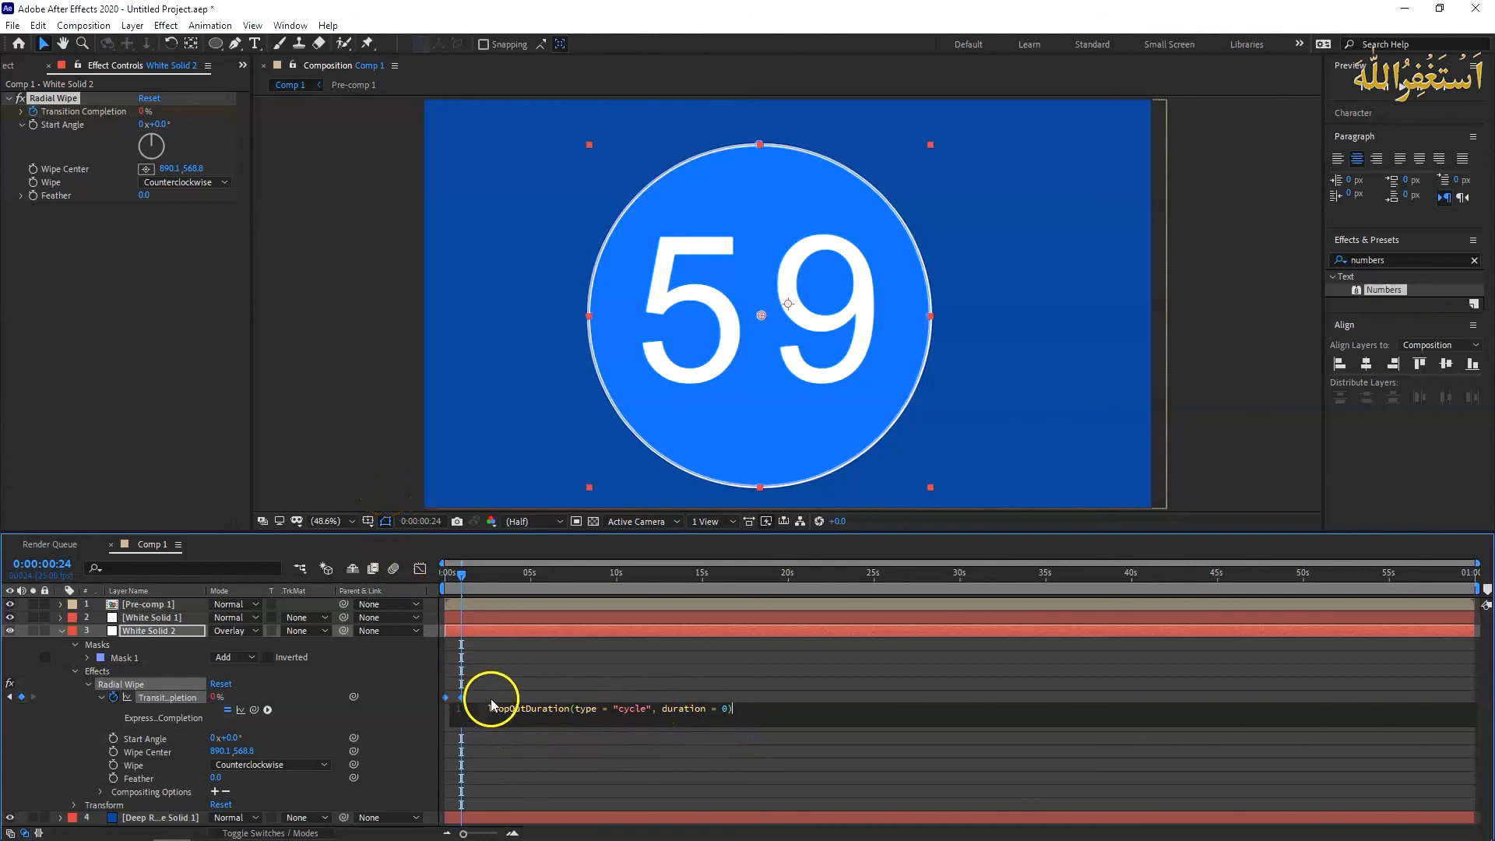
{"action": "left_click", "coordinate": [346, 452]}
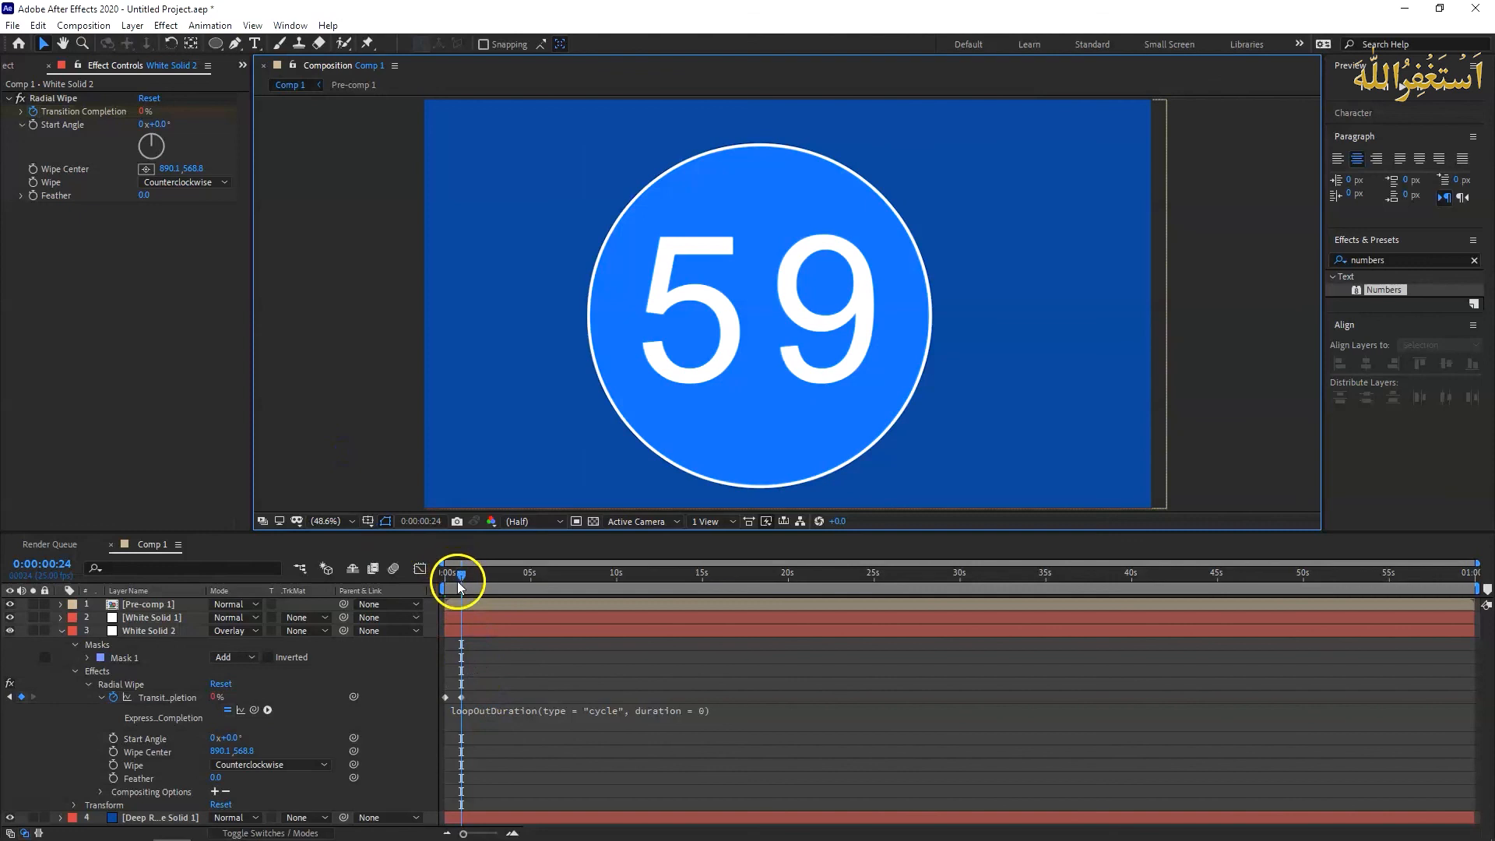
{"action": "left_click_drag", "start_coordinate": [462, 574], "coordinate": [698, 574]}
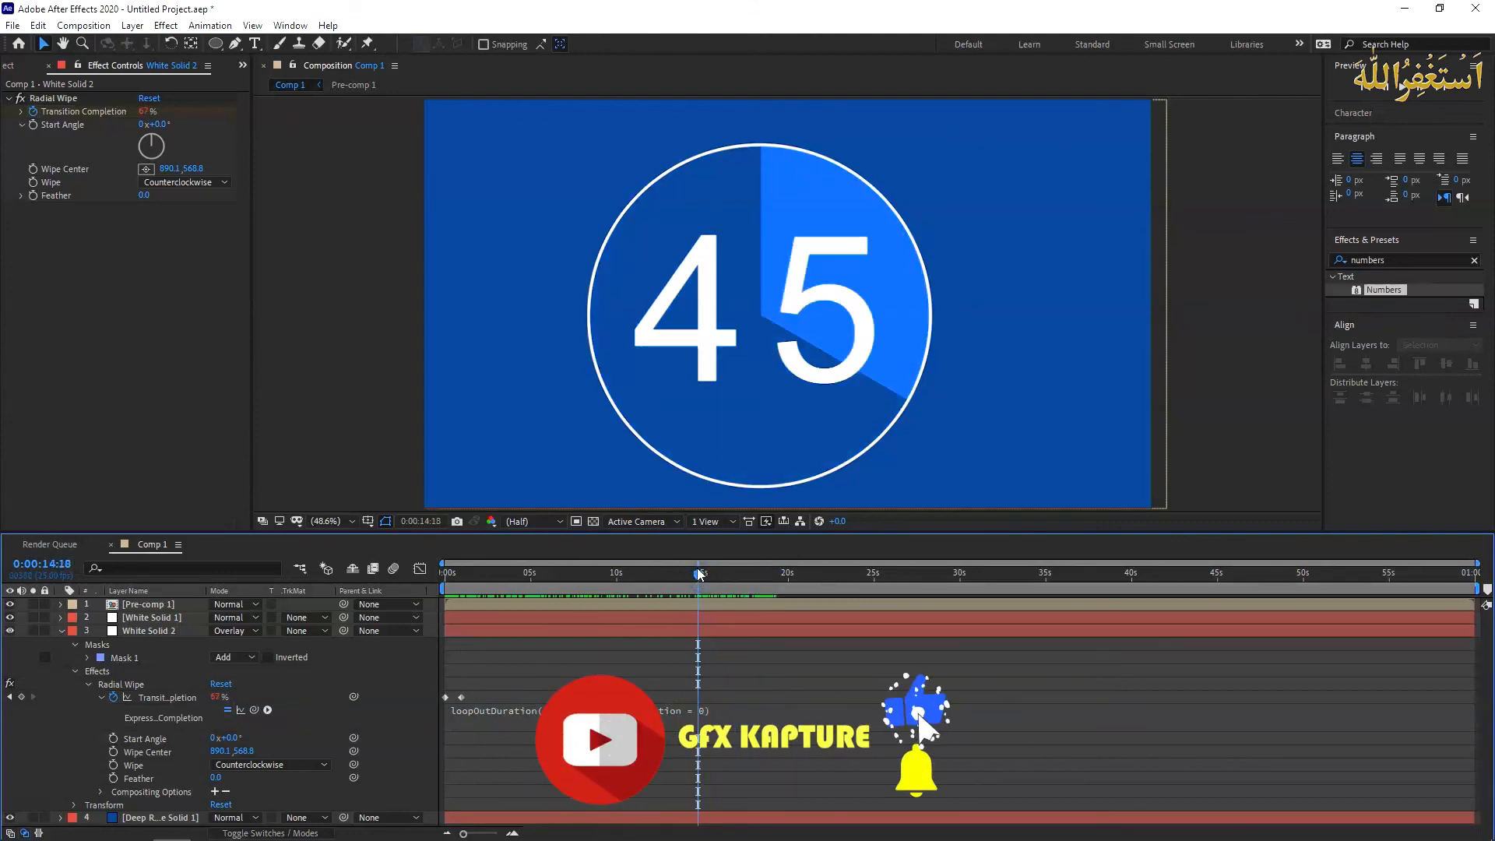